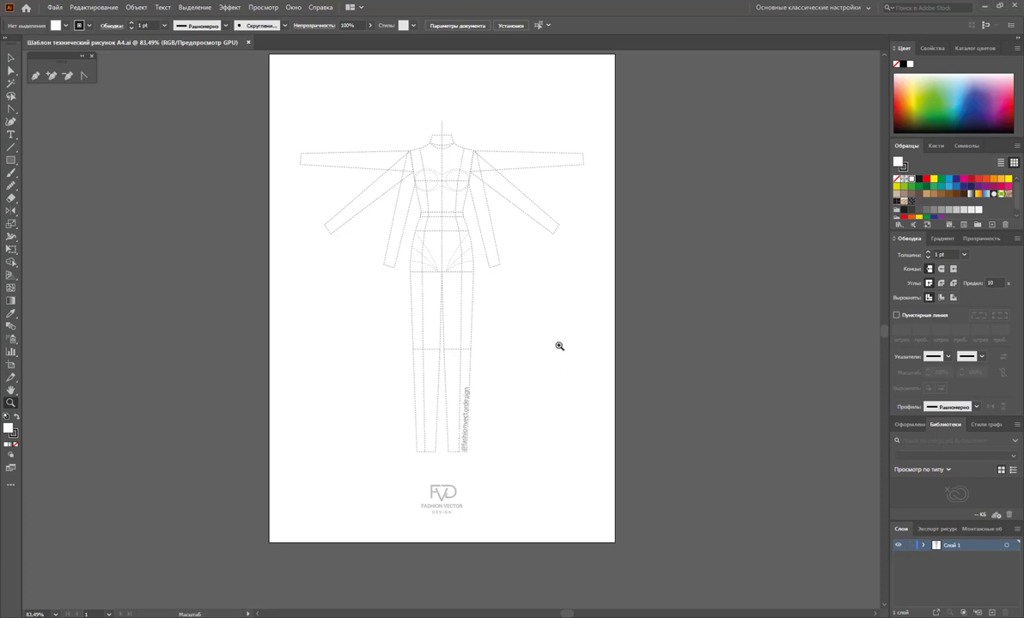
Isolate the dashed figure group and delete its arms
{"action": "key", "text": "ctrl+1"}
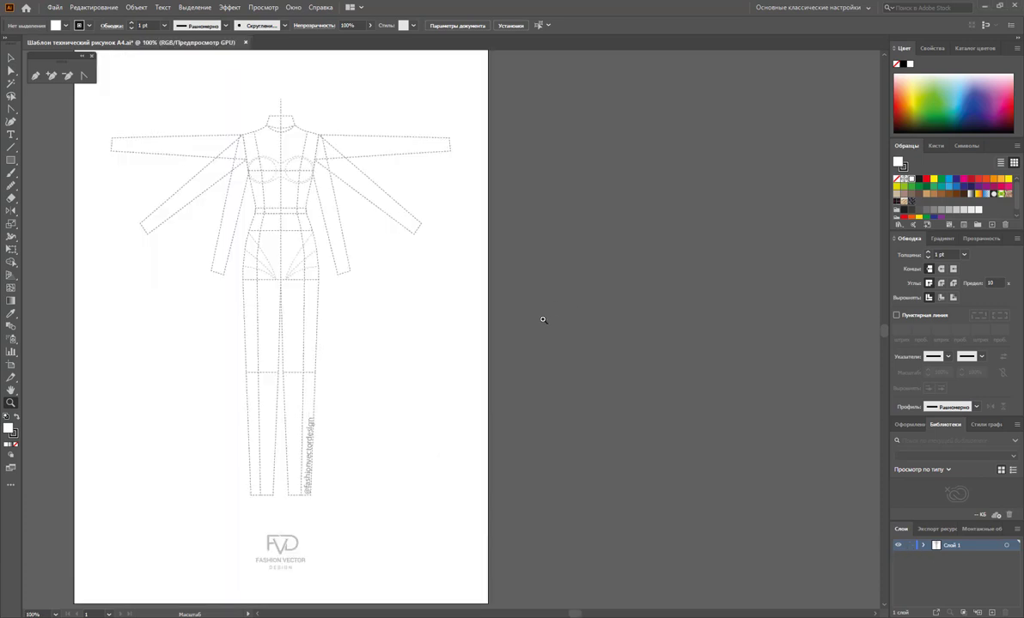
{"action": "key", "text": "ctrl+0"}
{"action": "left_click", "coordinate": [11, 58]}
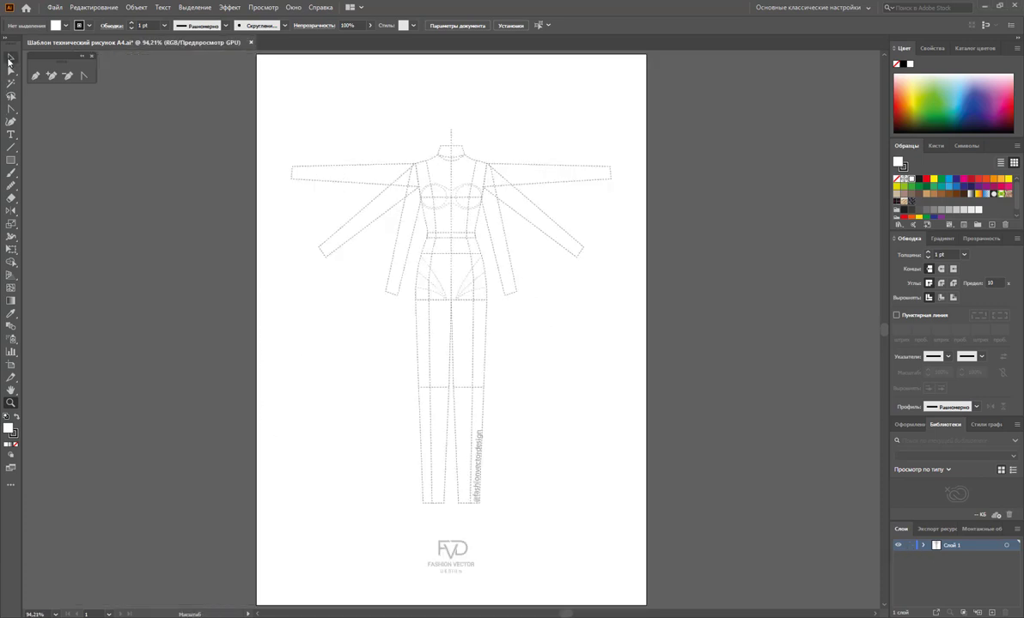
{"action": "left_click_drag", "start_coordinate": [533, 213], "coordinate": [514, 274]}
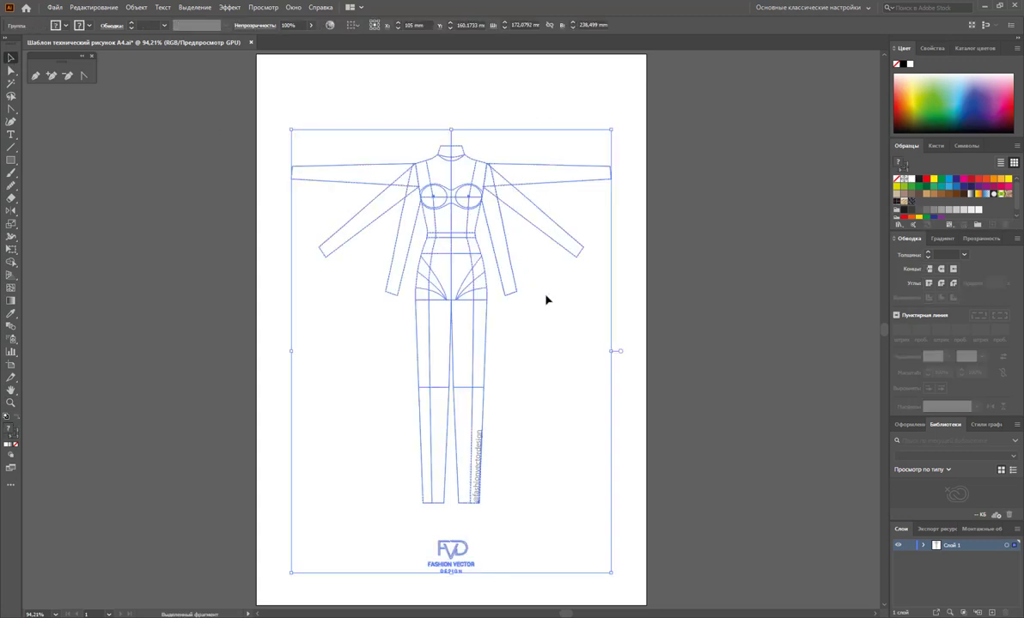
{"action": "double_click", "coordinate": [453, 240]}
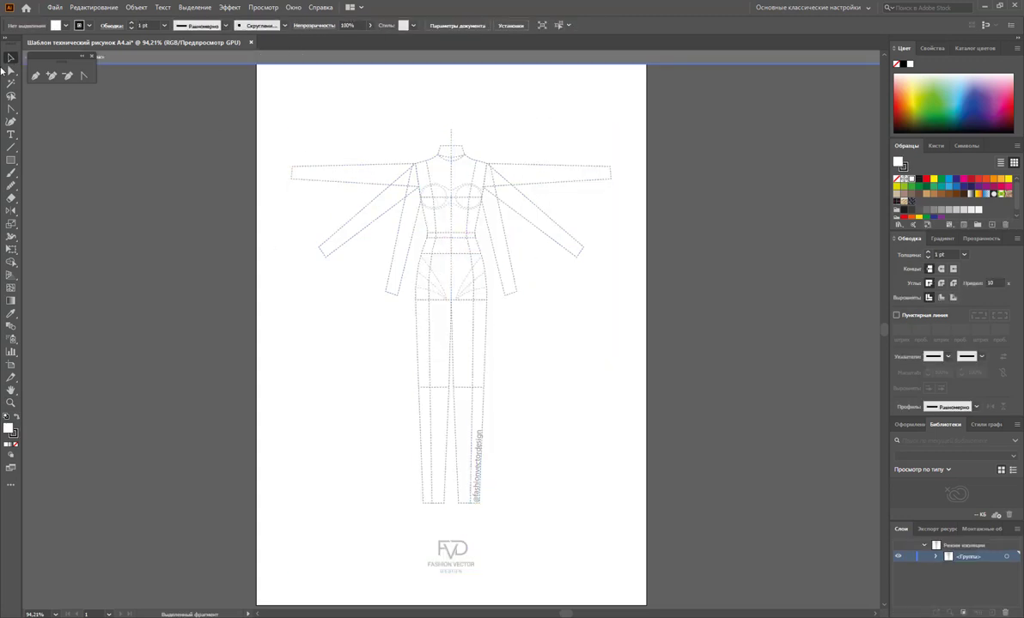
{"action": "key", "text": "a"}
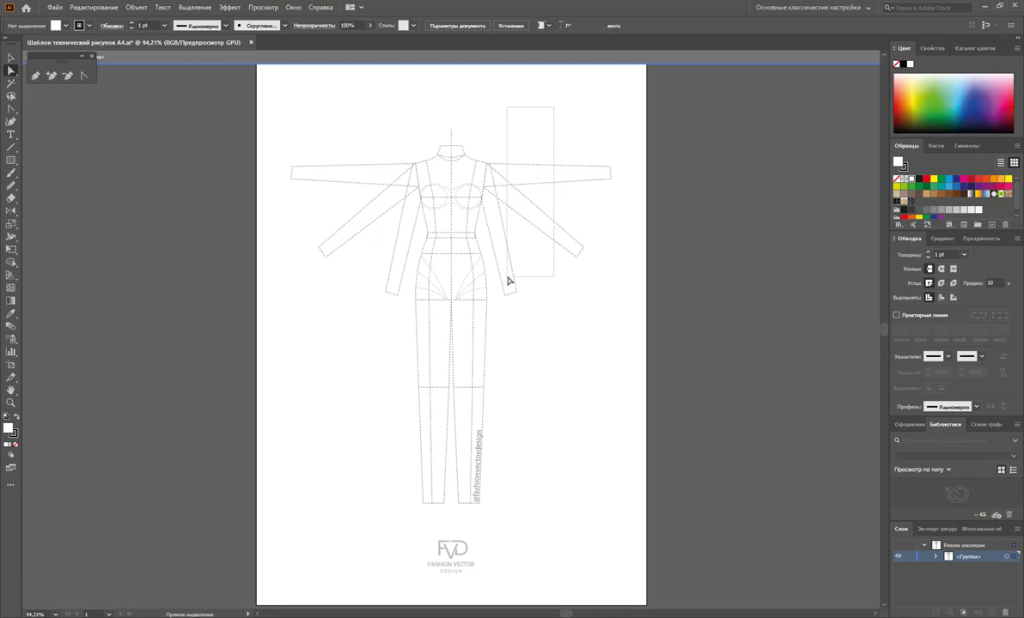
{"action": "left_click_drag", "start_coordinate": [554, 102], "coordinate": [511, 282]}
{"action": "left_click", "coordinate": [508, 281]}
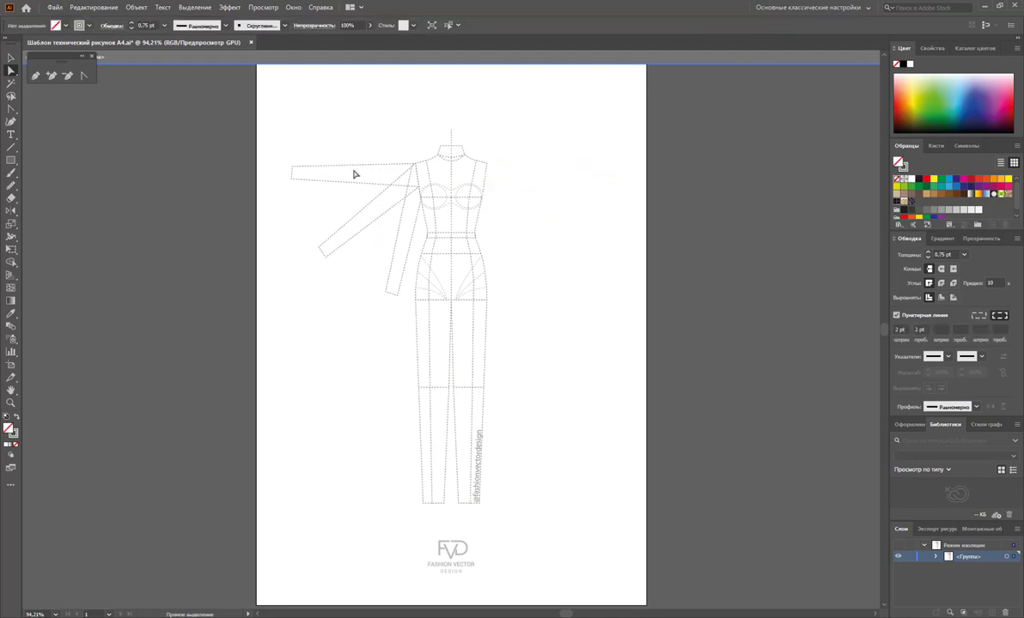
{"action": "left_click_drag", "start_coordinate": [325, 120], "coordinate": [402, 267]}
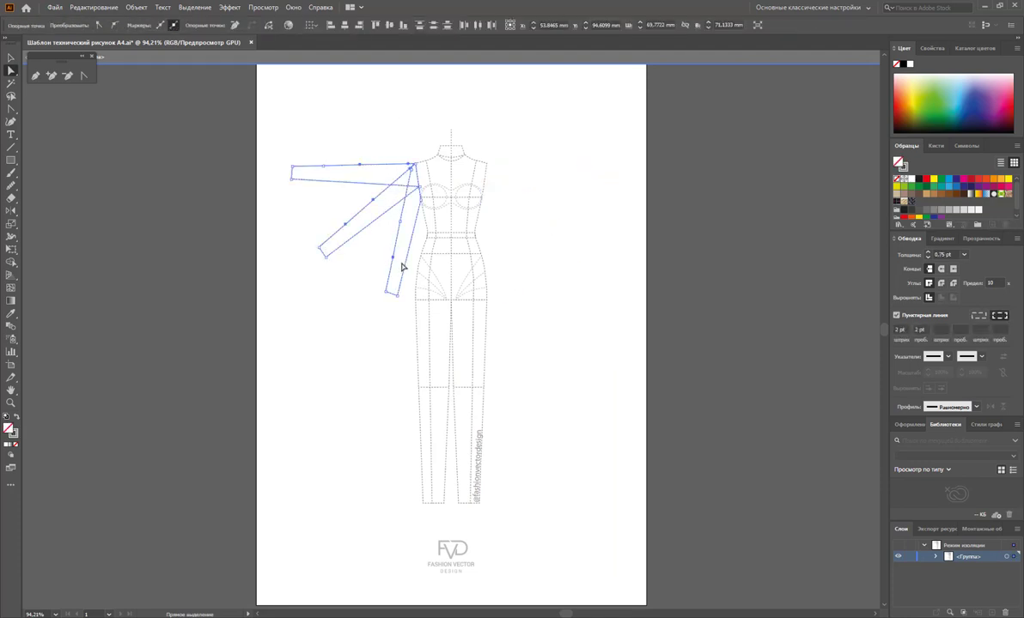
{"action": "key", "text": "Delete"}
Place a duplicate armless figure to the right of the original and exit isolation
{"action": "left_click", "coordinate": [12, 57]}
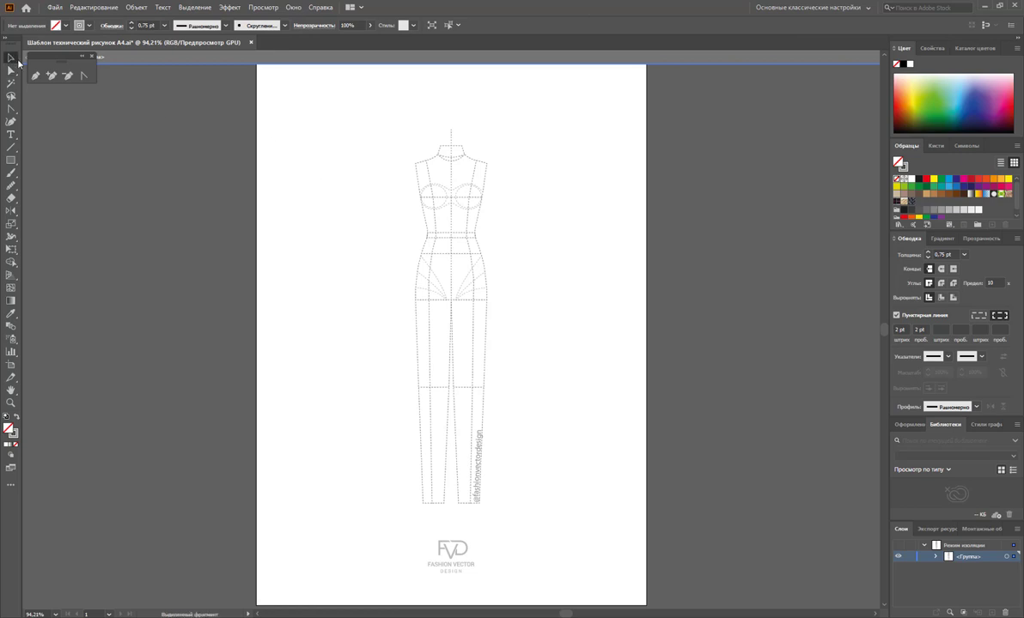
{"action": "left_click", "coordinate": [454, 243]}
{"action": "mouse_move", "coordinate": [453, 237]}
{"action": "left_mouse_down"}
{"action": "mouse_move", "coordinate": [366, 232]}
{"action": "mouse_move", "coordinate": [526, 244]}
{"action": "left_mouse_up"}
{"action": "left_click", "coordinate": [381, 292], "text": "shift"}
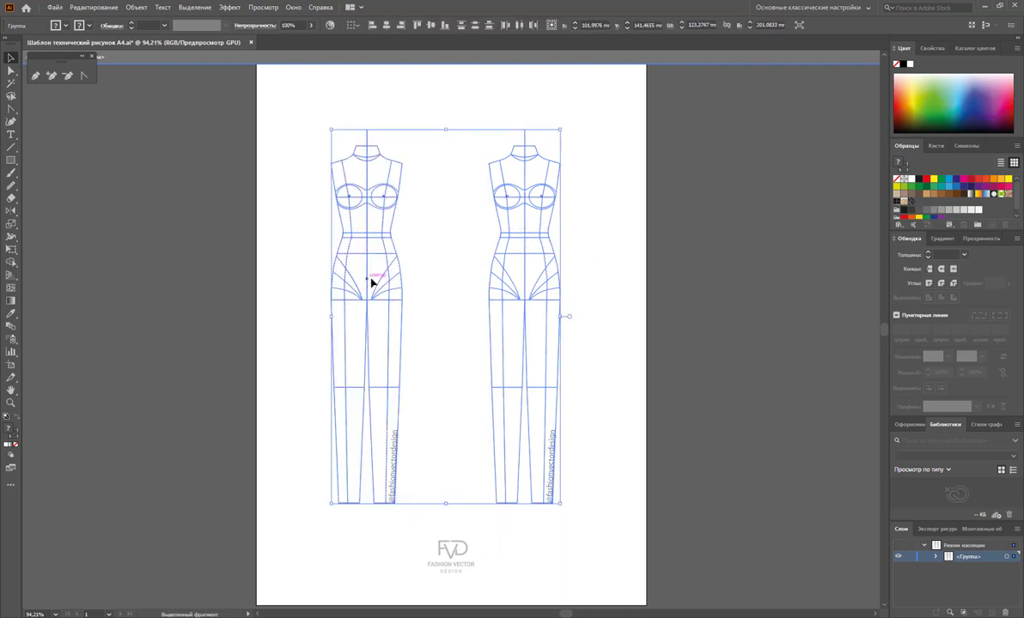
{"action": "left_click_drag", "start_coordinate": [380, 291], "coordinate": [390, 291]}
{"action": "left_click", "coordinate": [613, 310]}
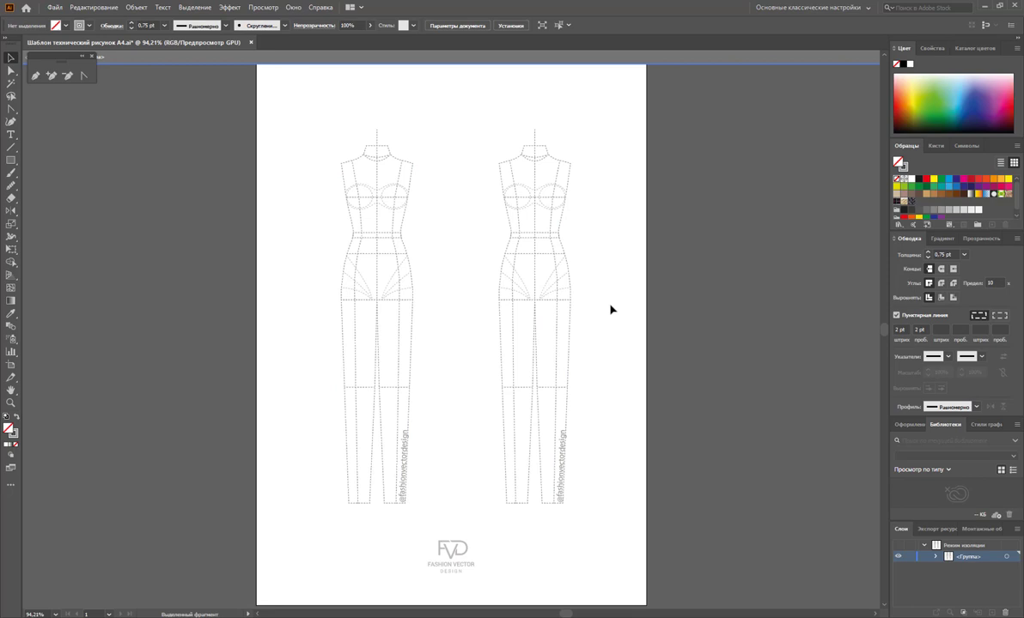
{"action": "double_click", "coordinate": [612, 309]}
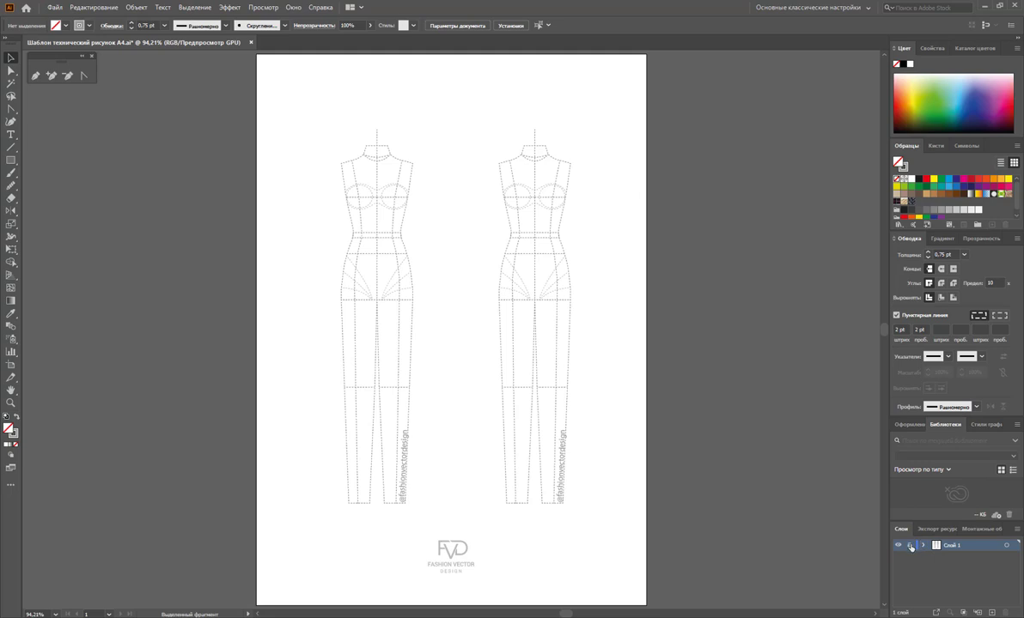
Add a new layer, Слой 2, above the locked template layer
{"action": "key", "text": "ctrl+l"}
Zoom in on both croquis from bust to ankle for tracing the trousers
{"action": "left_click", "coordinate": [10, 403]}
{"action": "left_click_drag", "start_coordinate": [380, 297], "coordinate": [443, 360]}
{"action": "scroll", "coordinate": [443, 360], "scroll_direction": "down", "scroll_amount": 1}
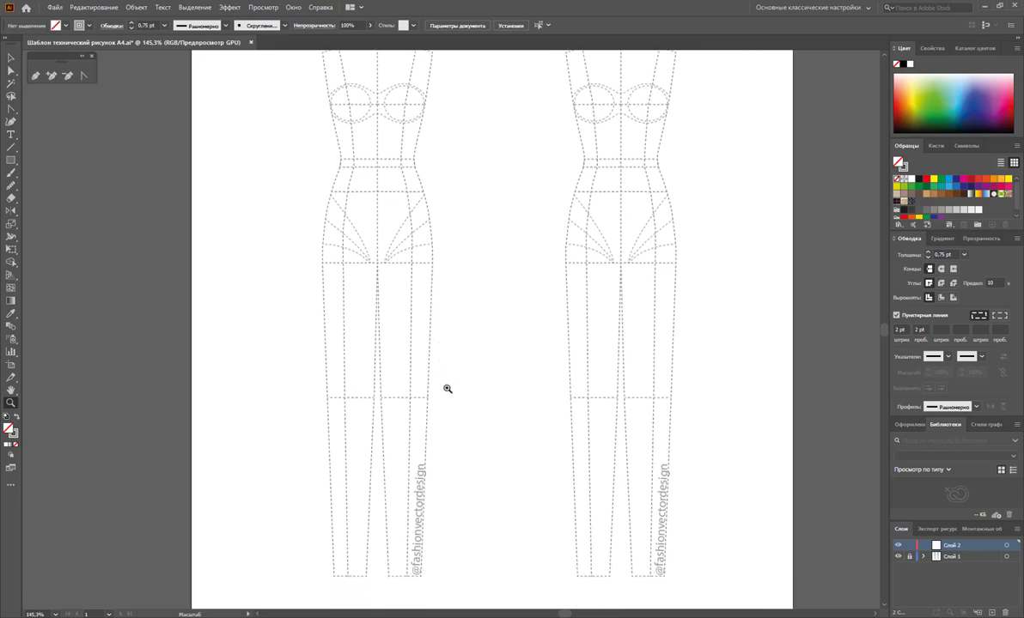
{"action": "scroll", "coordinate": [560, 601], "scroll_direction": "left", "scroll_amount": 2}
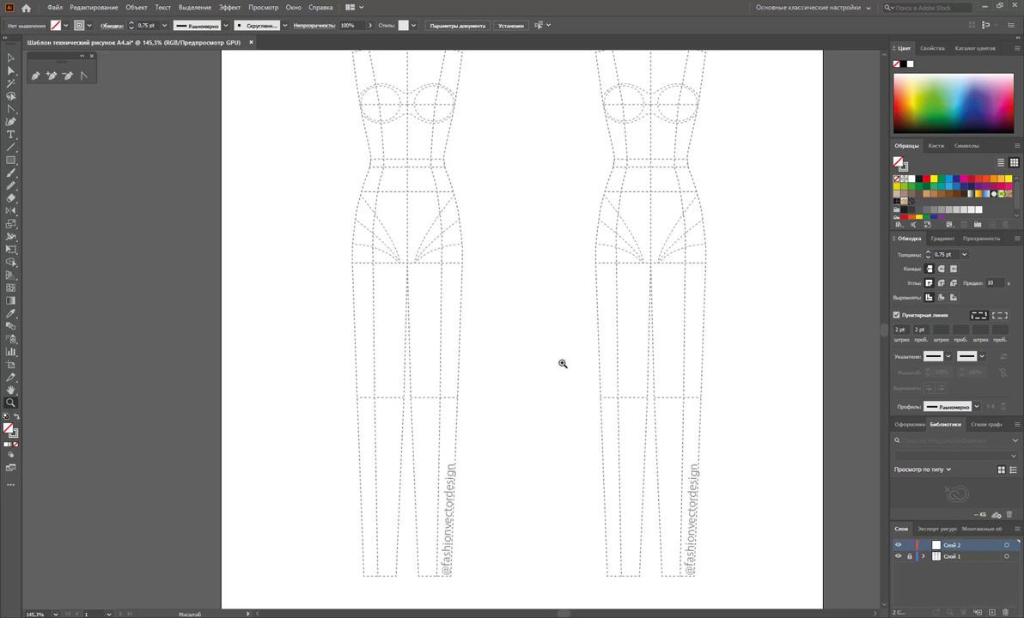
{"action": "left_click", "coordinate": [37, 77]}
{"action": "scroll", "coordinate": [163, 269], "scroll_direction": "down", "scroll_amount": 1}
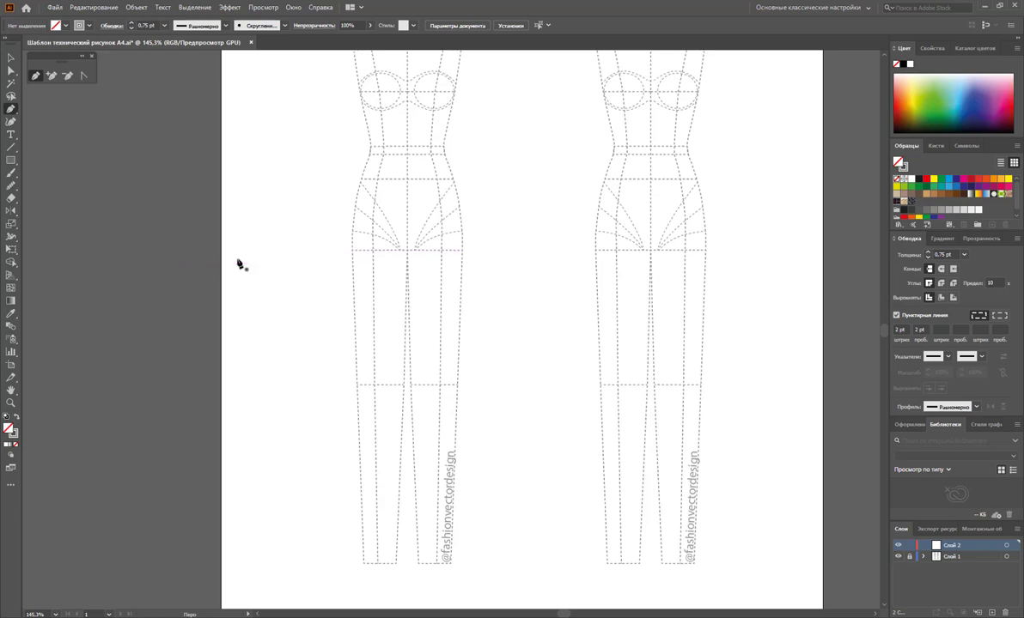
Draw a waistband rectangle across the left figure's waist with a solid 1 pt stroke
{"action": "left_click", "coordinate": [399, 149]}
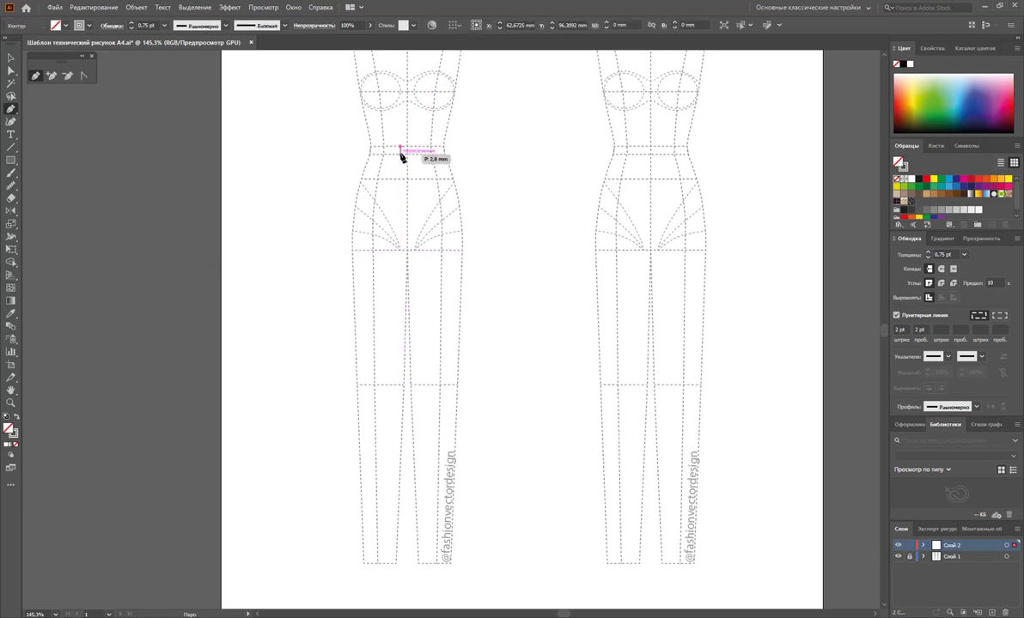
{"action": "left_click", "coordinate": [448, 158]}
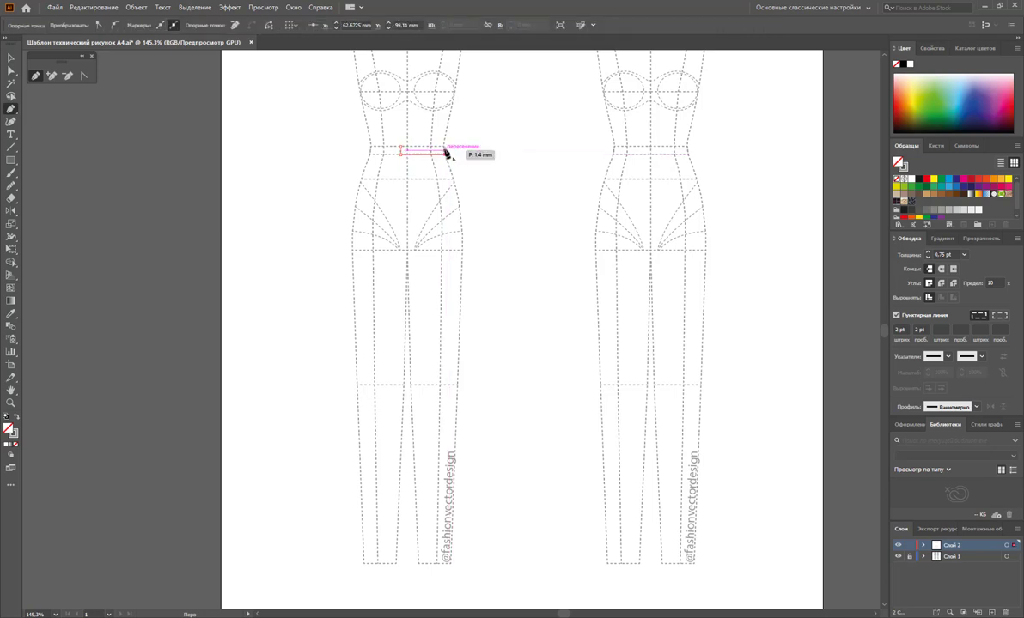
{"action": "left_click", "coordinate": [400, 152]}
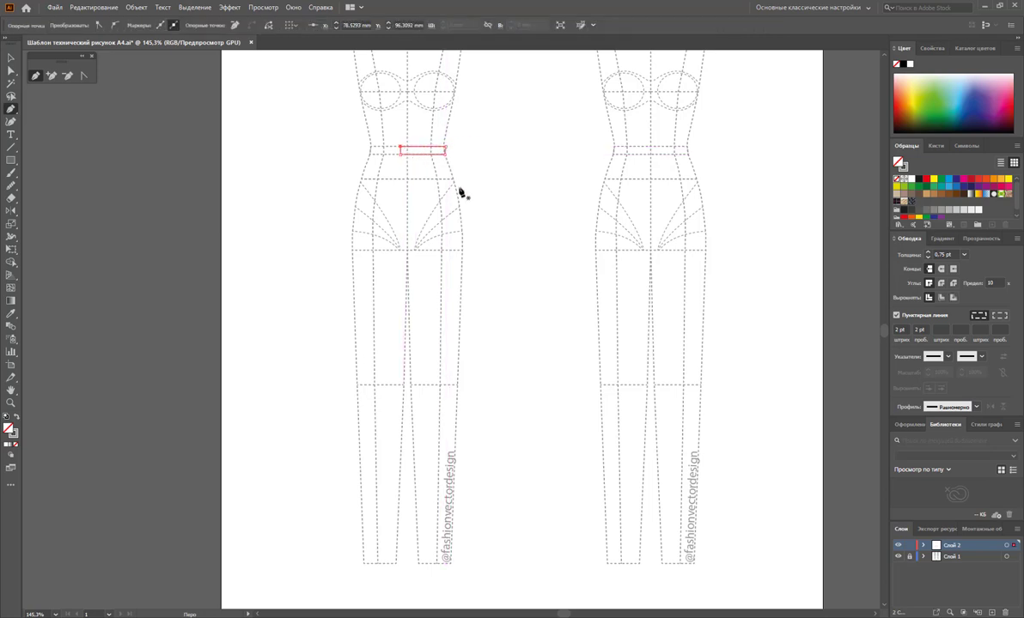
{"action": "left_click", "coordinate": [15, 435]}
{"action": "left_click", "coordinate": [964, 255]}
{"action": "left_click", "coordinate": [902, 282]}
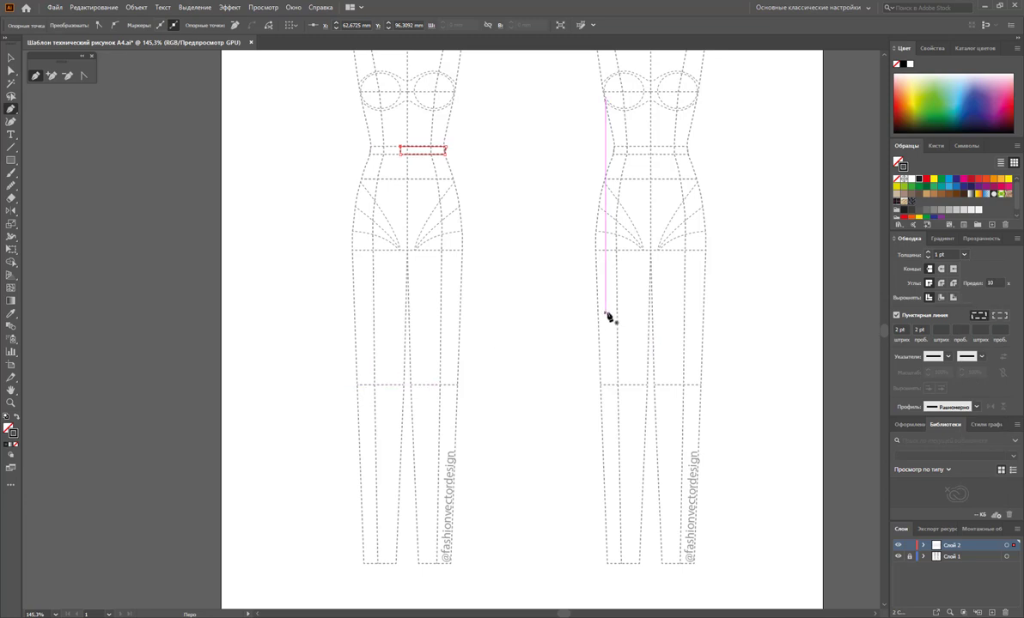
{"action": "left_click", "coordinate": [896, 317]}
Nudge the waistband's right corner point slightly to the right
{"action": "left_click", "coordinate": [11, 57]}
{"action": "left_click", "coordinate": [486, 158]}
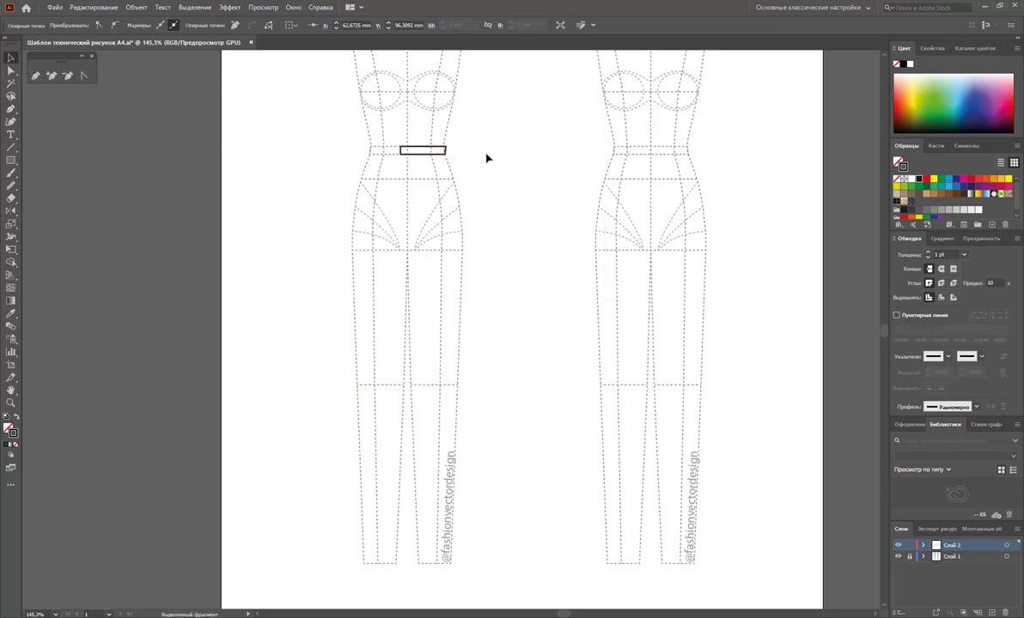
{"action": "left_click", "coordinate": [11, 70]}
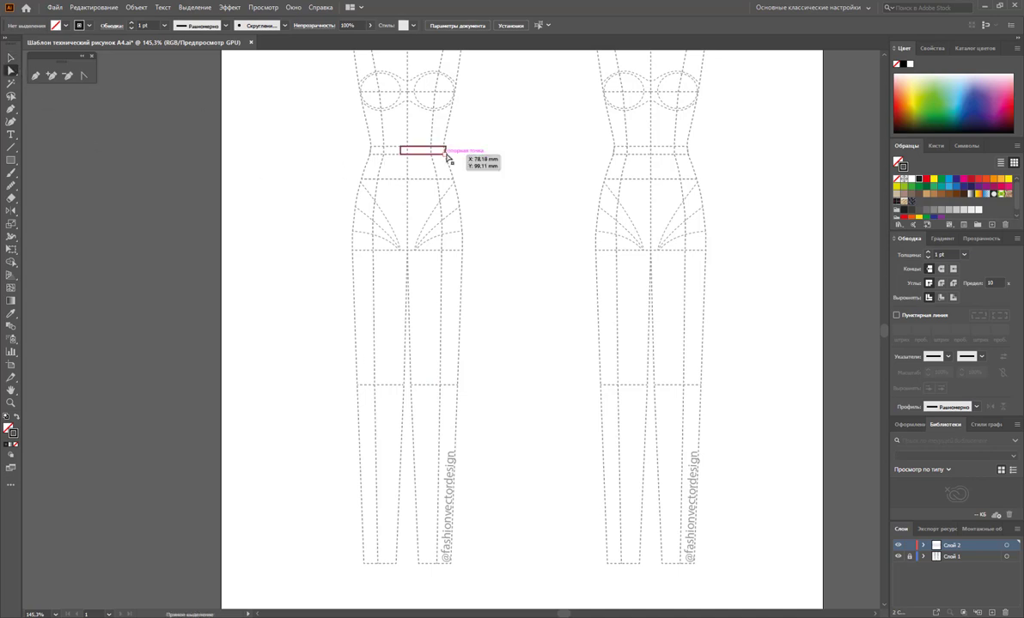
{"action": "left_click", "coordinate": [445, 153]}
{"action": "key", "text": "Right"}
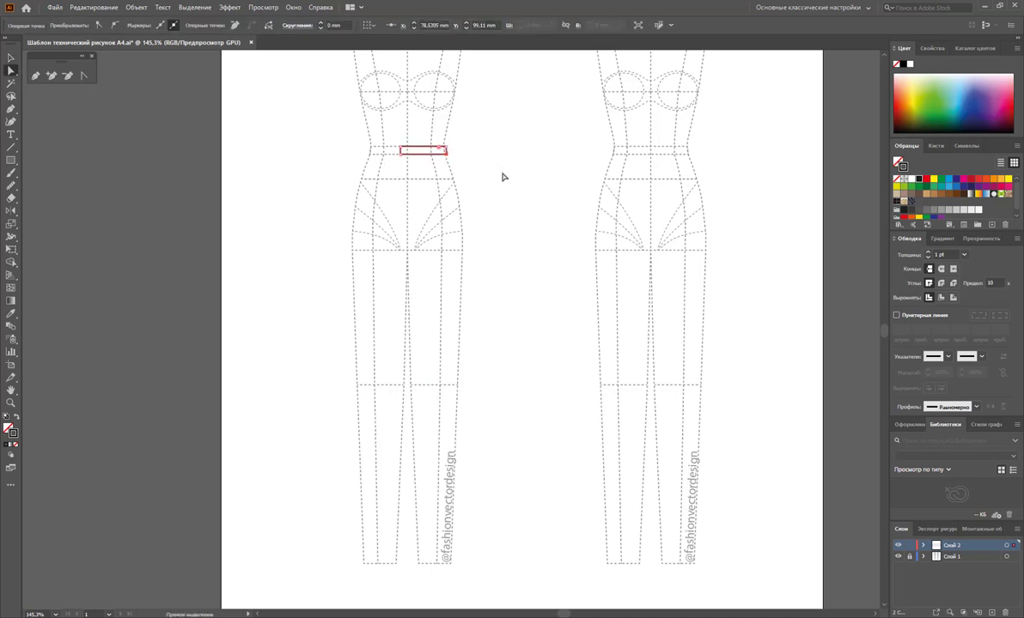
{"action": "left_click", "coordinate": [503, 176]}
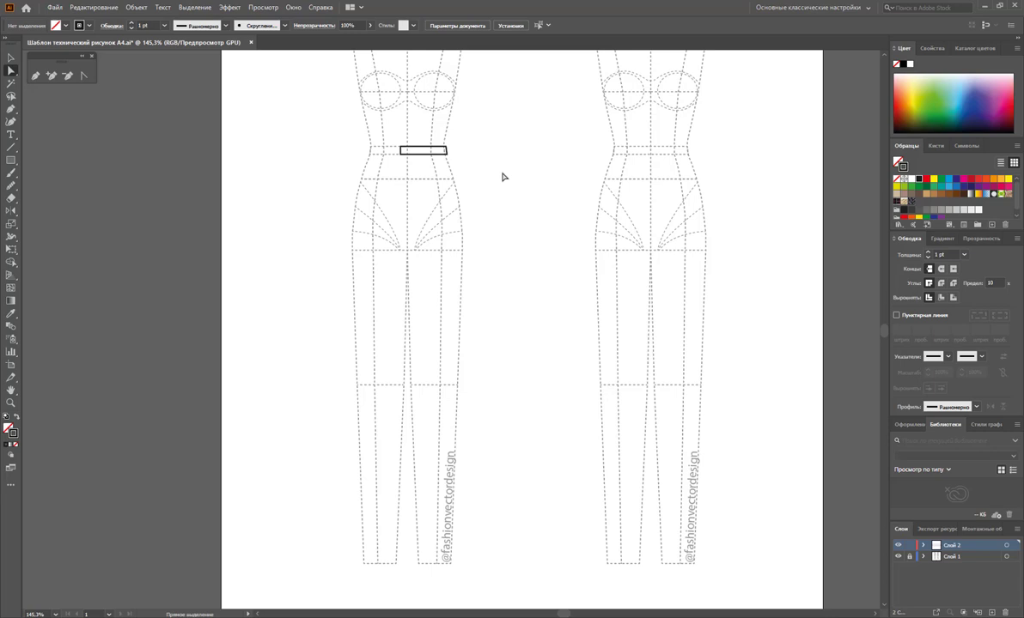
Draw a closed trouser-leg outline from waistband to ankle with a curved hip
{"action": "key", "text": "p"}
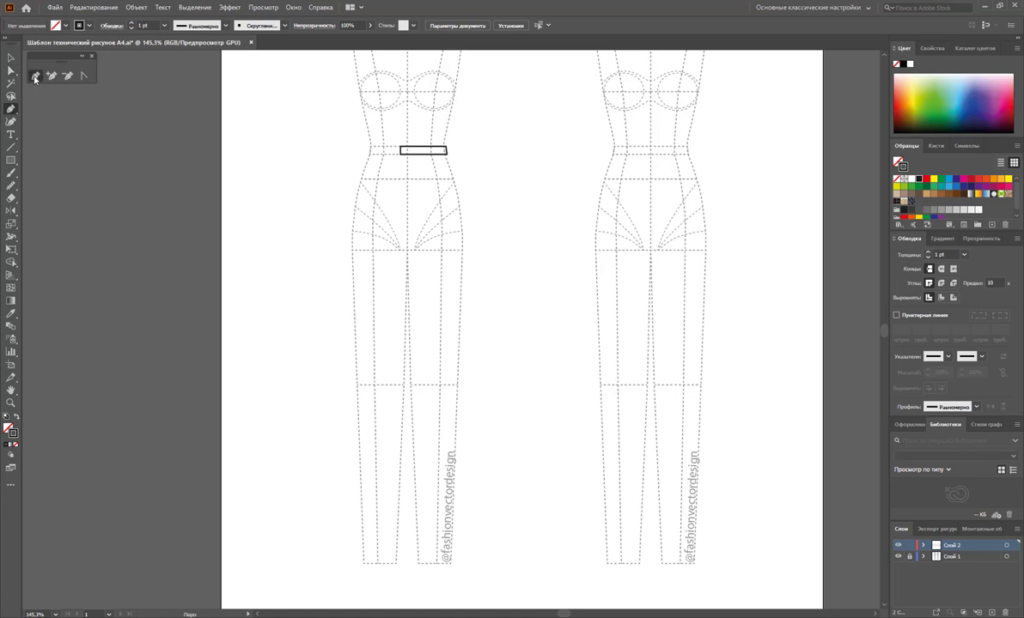
{"action": "left_click", "coordinate": [407, 155]}
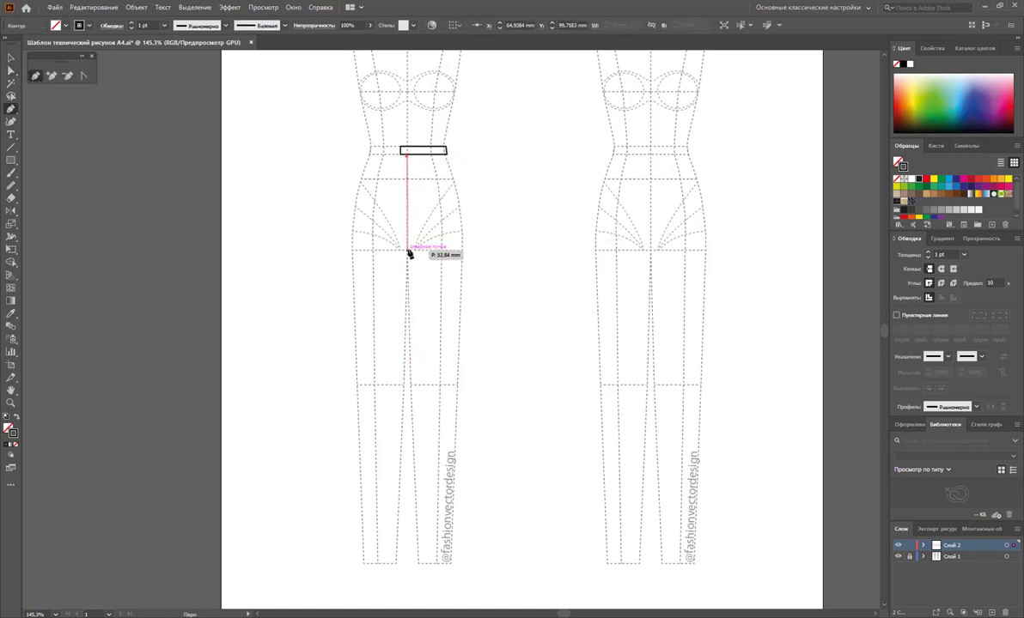
{"action": "left_click_drag", "start_coordinate": [408, 251], "coordinate": [416, 270]}
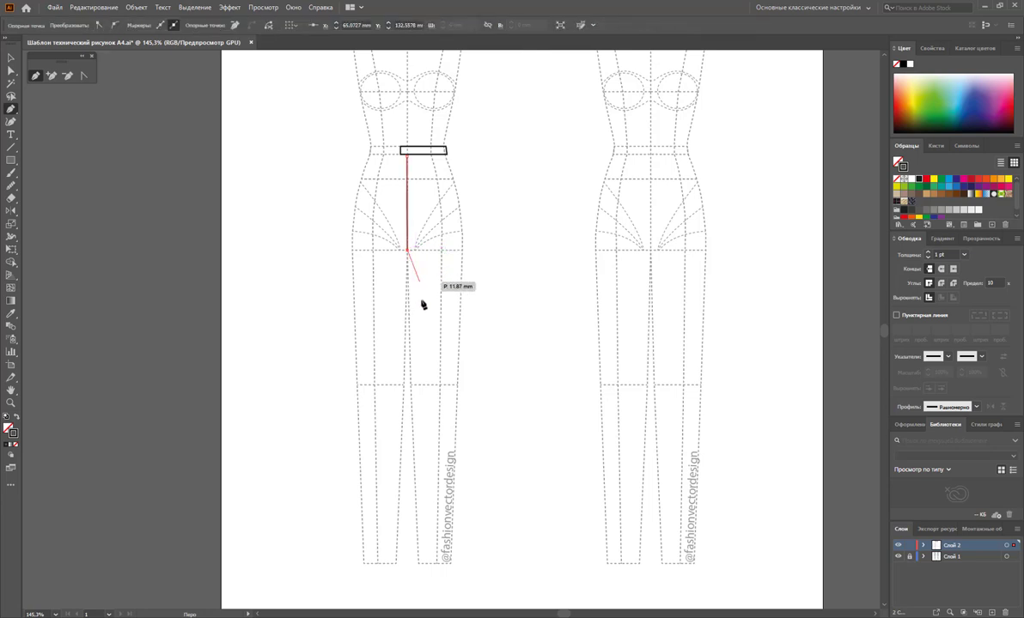
{"action": "left_click", "coordinate": [410, 386]}
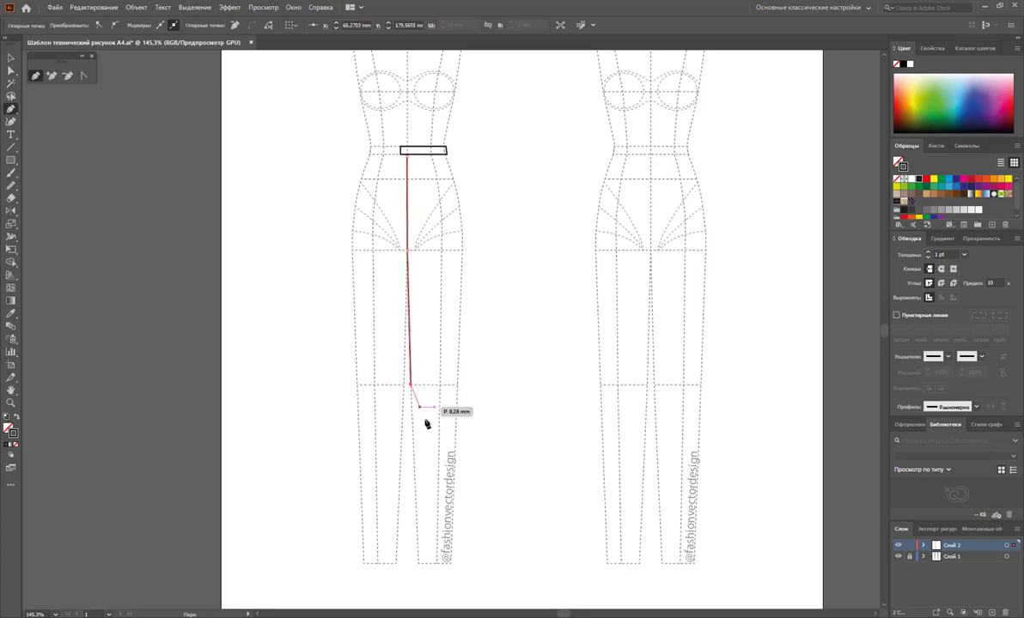
{"action": "left_click", "coordinate": [412, 563]}
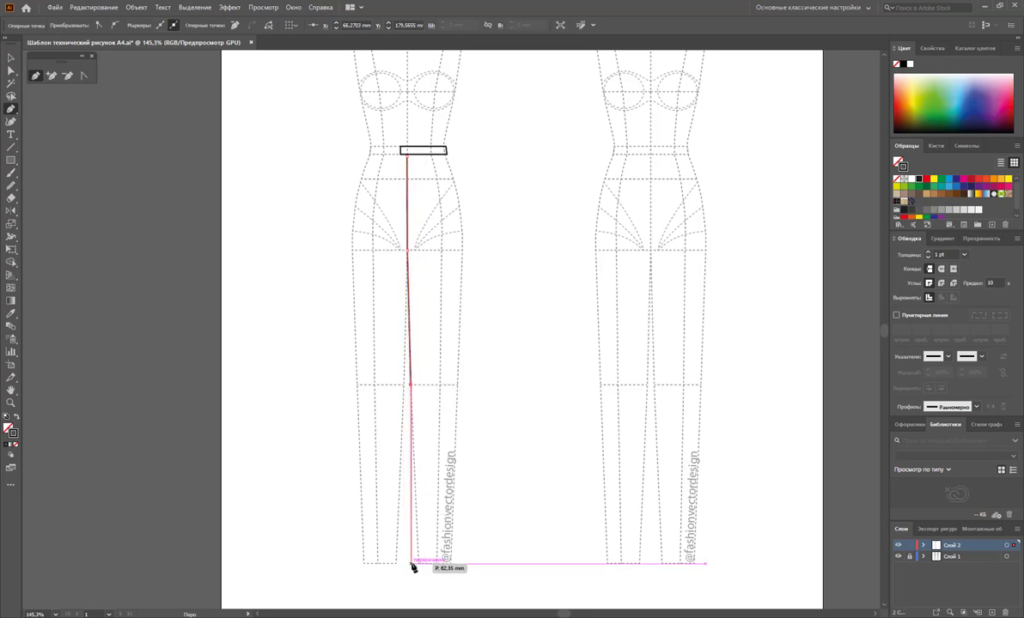
{"action": "left_click", "coordinate": [456, 564]}
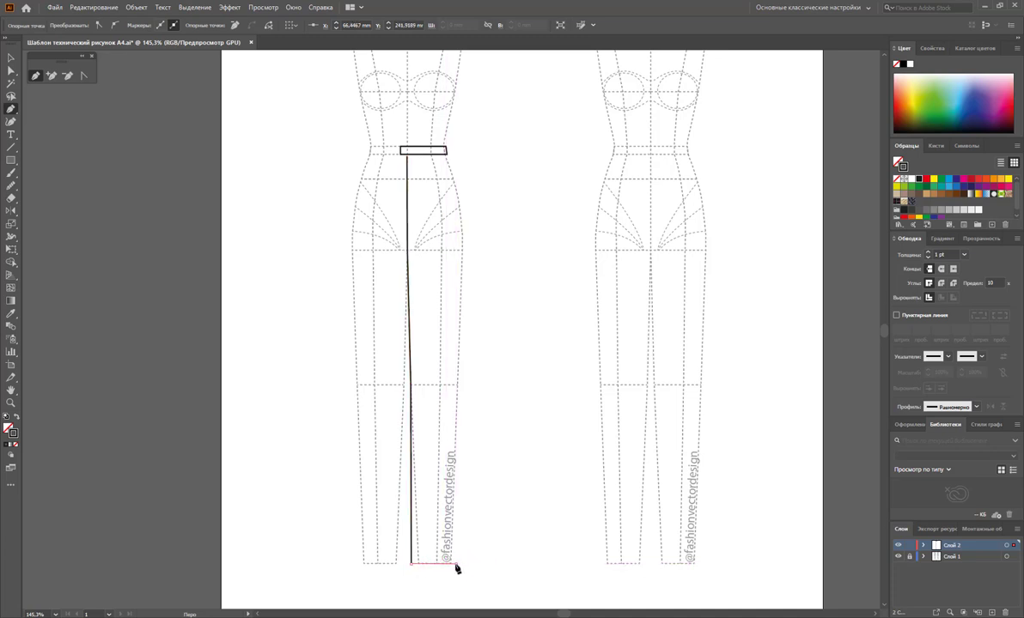
{"action": "left_click", "coordinate": [460, 388]}
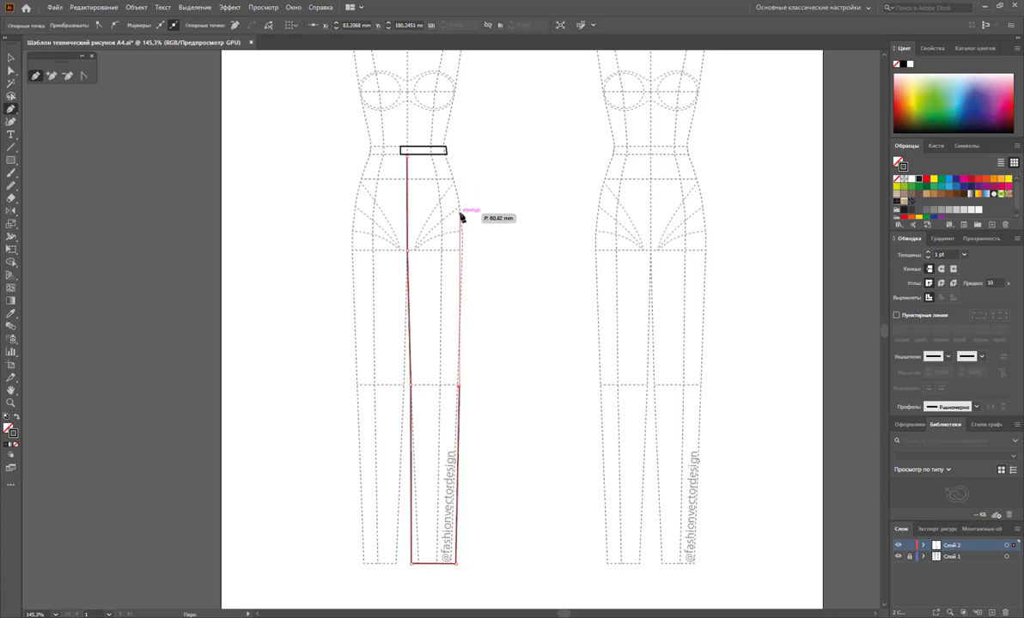
{"action": "key", "text": "Escape"}
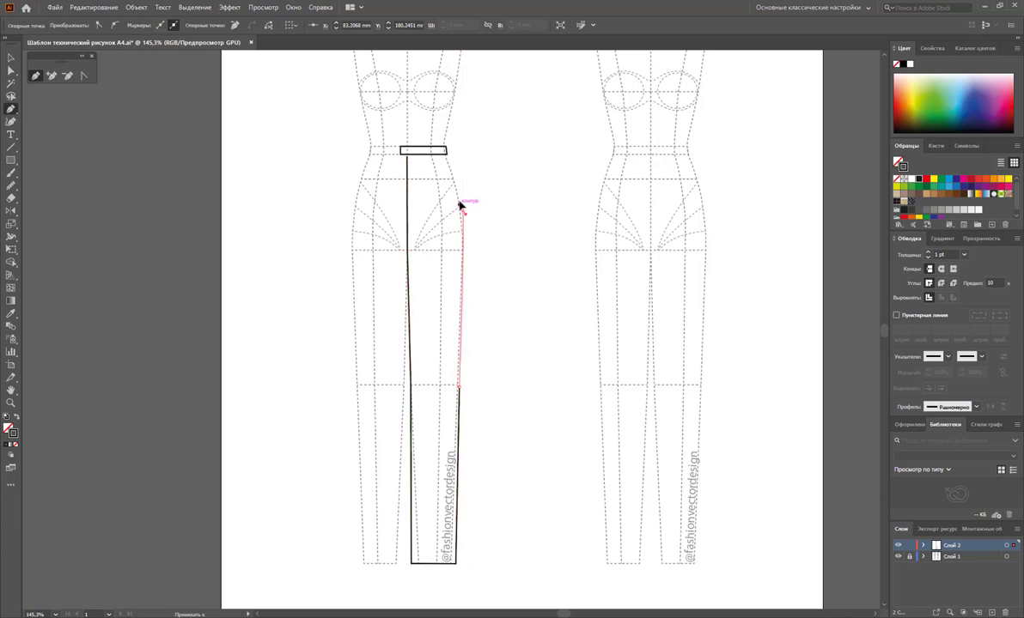
{"action": "left_click_drag", "start_coordinate": [460, 206], "coordinate": [457, 180]}
{"action": "left_click", "coordinate": [447, 156]}
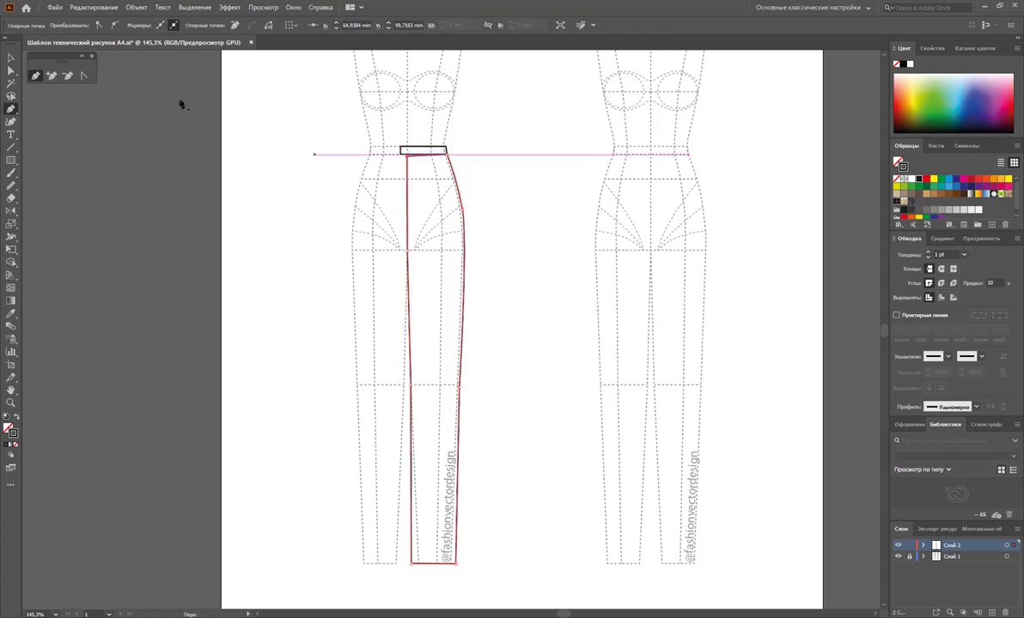
Align the leg's top point to the waistband and nudge the hem corner right
{"action": "left_click", "coordinate": [11, 69]}
{"action": "left_click_drag", "start_coordinate": [414, 163], "coordinate": [409, 160]}
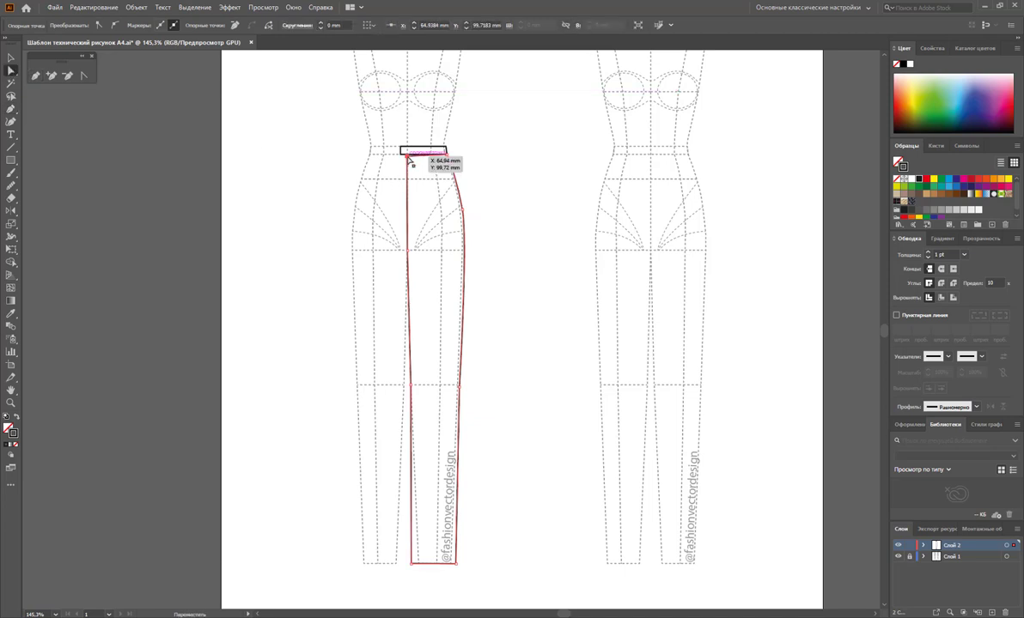
{"action": "left_click", "coordinate": [491, 199]}
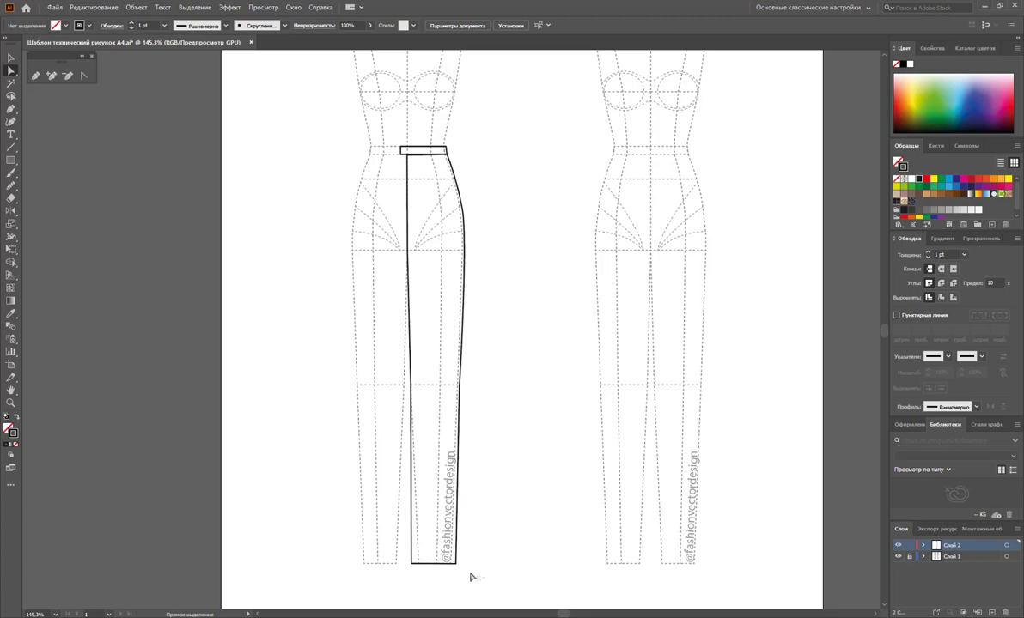
{"action": "left_click_drag", "start_coordinate": [471, 577], "coordinate": [455, 556]}
{"action": "key", "text": "Right"}
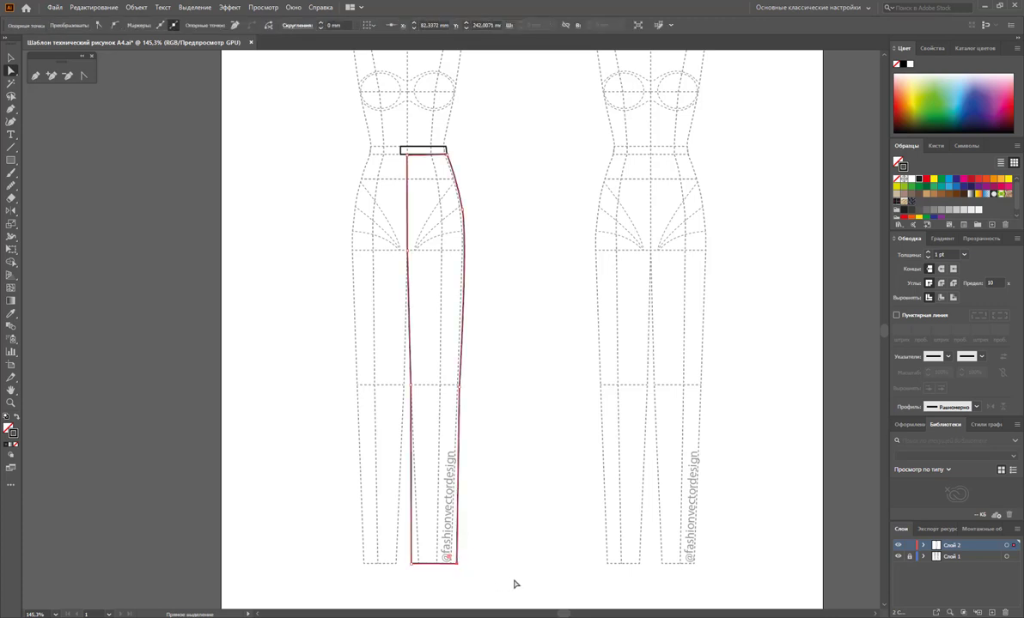
{"action": "left_click", "coordinate": [477, 399]}
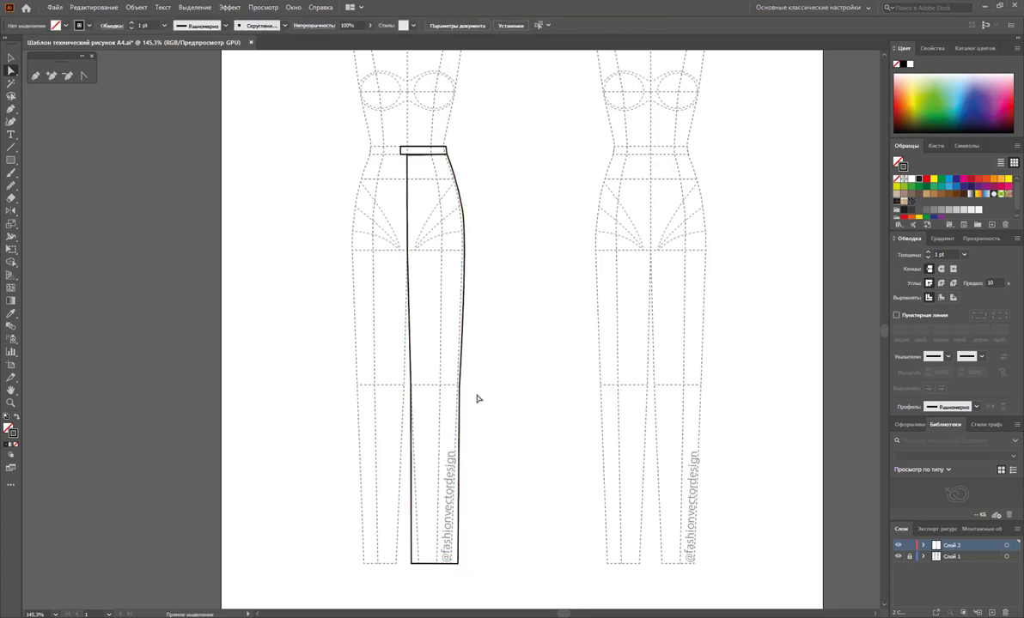
{"action": "left_click", "coordinate": [456, 384]}
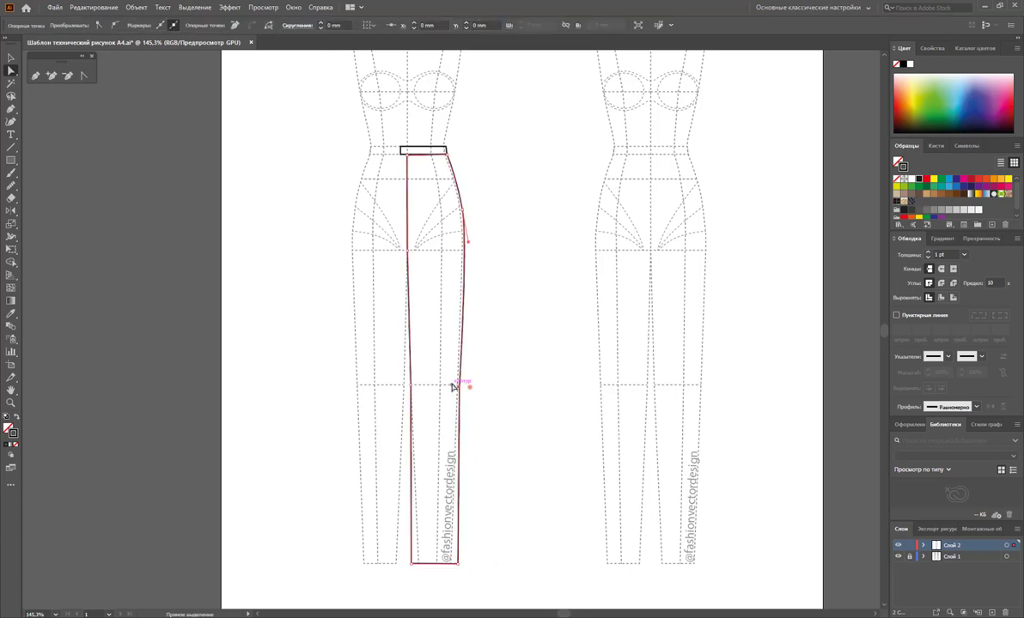
{"action": "left_click", "coordinate": [516, 400]}
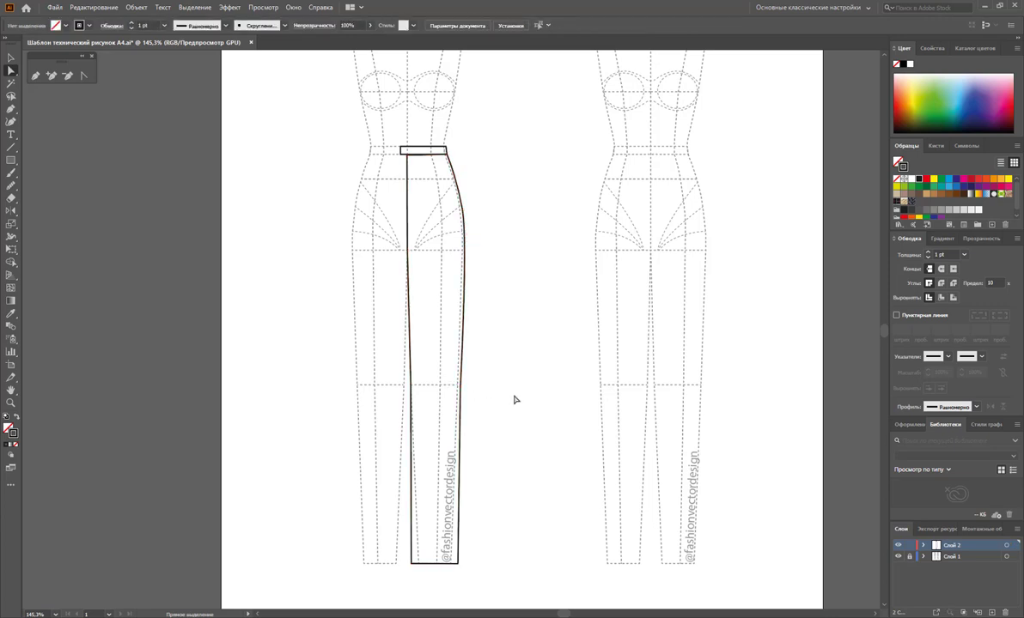
{"action": "left_click", "coordinate": [421, 154]}
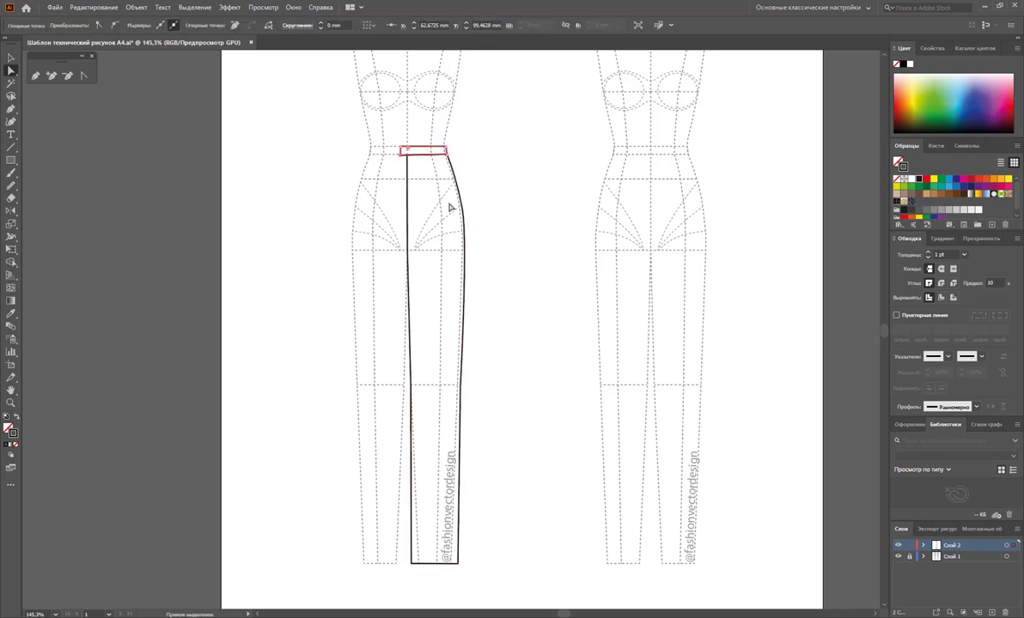
{"action": "left_click", "coordinate": [492, 211]}
Draw a pocket line from the waistband's right corner along the hip curve
{"action": "left_click", "coordinate": [35, 76]}
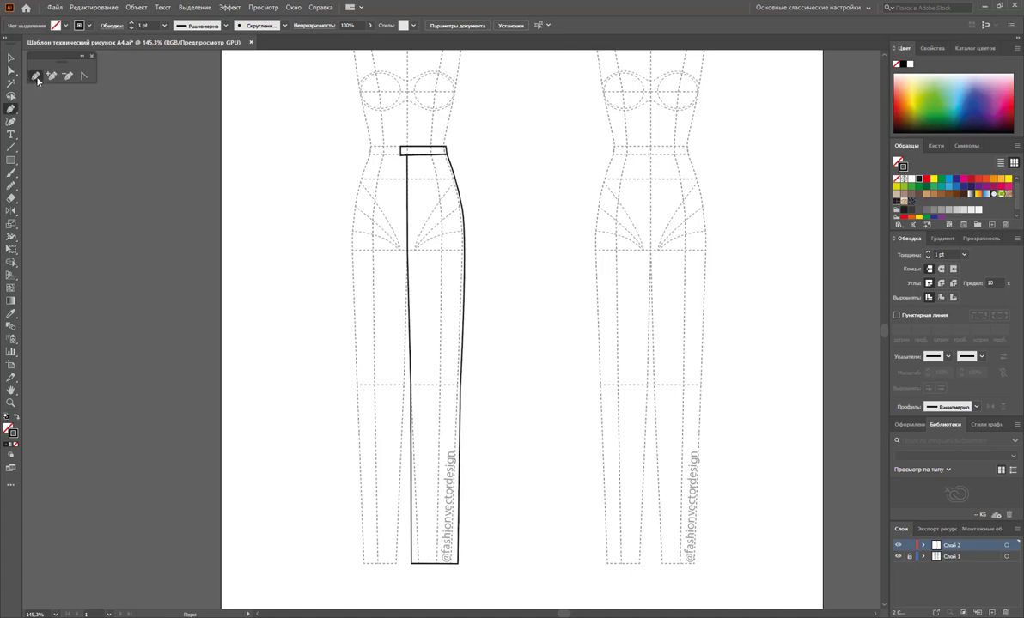
{"action": "left_click", "coordinate": [446, 152]}
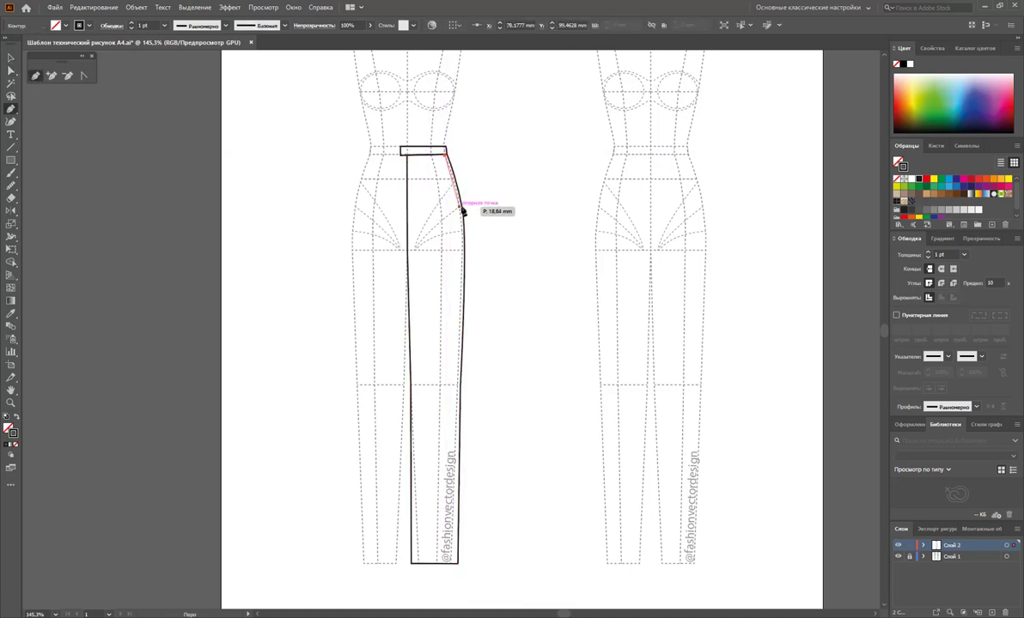
{"action": "left_click", "coordinate": [458, 199]}
{"action": "left_click", "coordinate": [463, 209]}
{"action": "left_click", "coordinate": [484, 216], "text": "ctrl"}
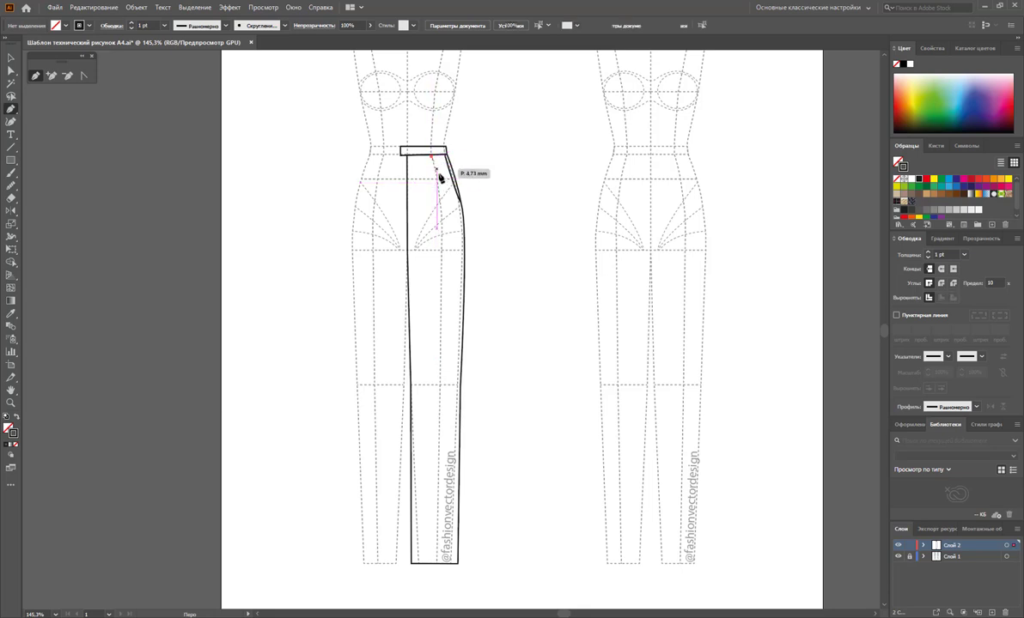
Draw a seam line down the leg from just below the waistband to the hem
{"action": "left_click", "coordinate": [437, 184]}
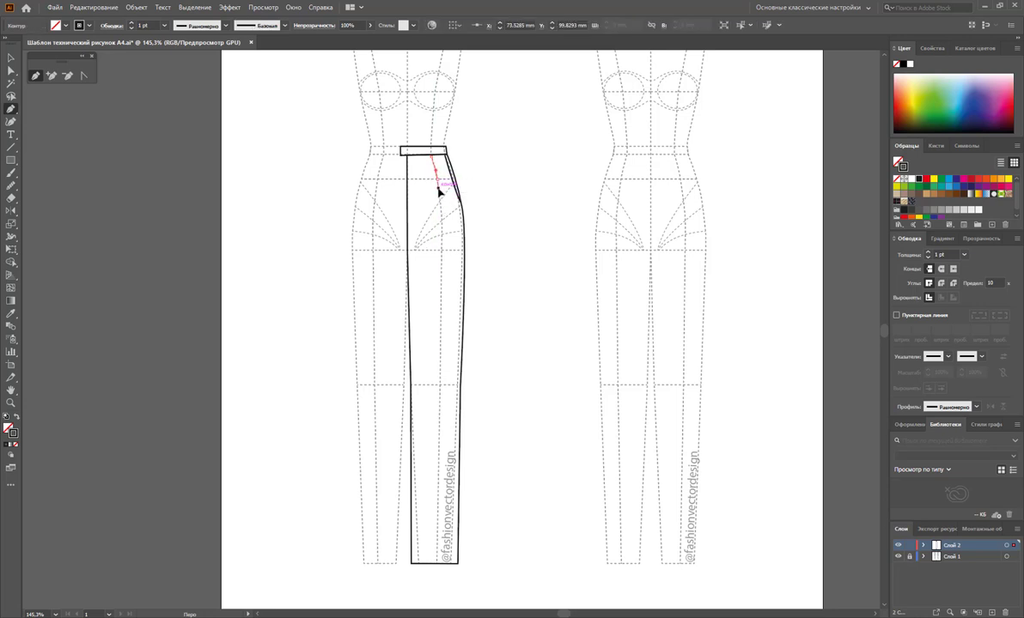
{"action": "left_click", "coordinate": [440, 215]}
{"action": "left_click", "coordinate": [441, 251]}
{"action": "left_click", "coordinate": [441, 284]}
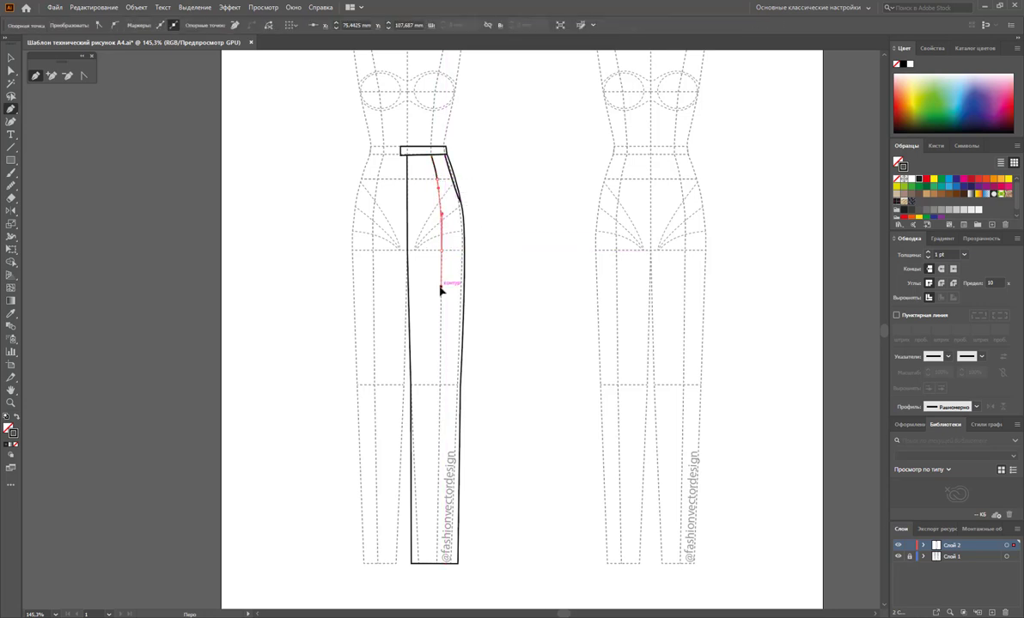
{"action": "left_click", "coordinate": [439, 564]}
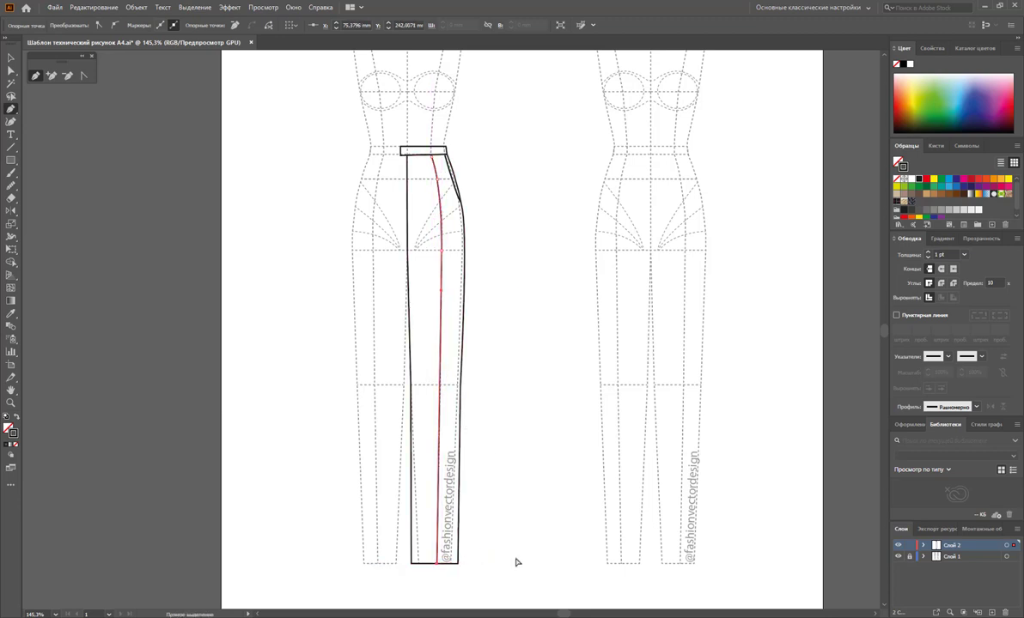
{"action": "left_click", "coordinate": [516, 559], "text": "ctrl"}
Set the seam line's stroke weight to 0.25 pt
{"action": "key", "text": "v"}
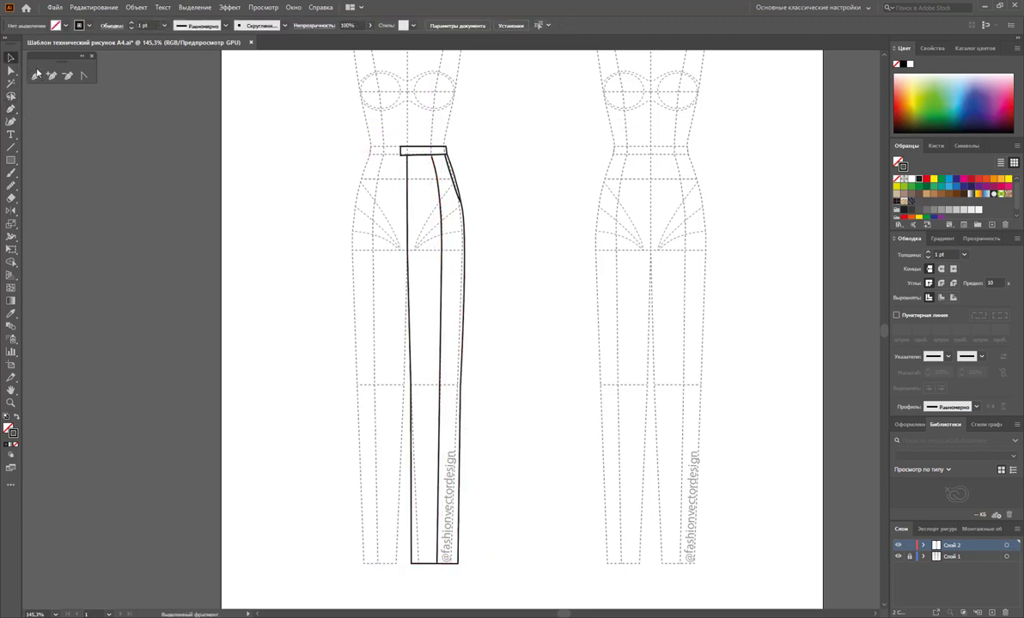
{"action": "left_click", "coordinate": [438, 182]}
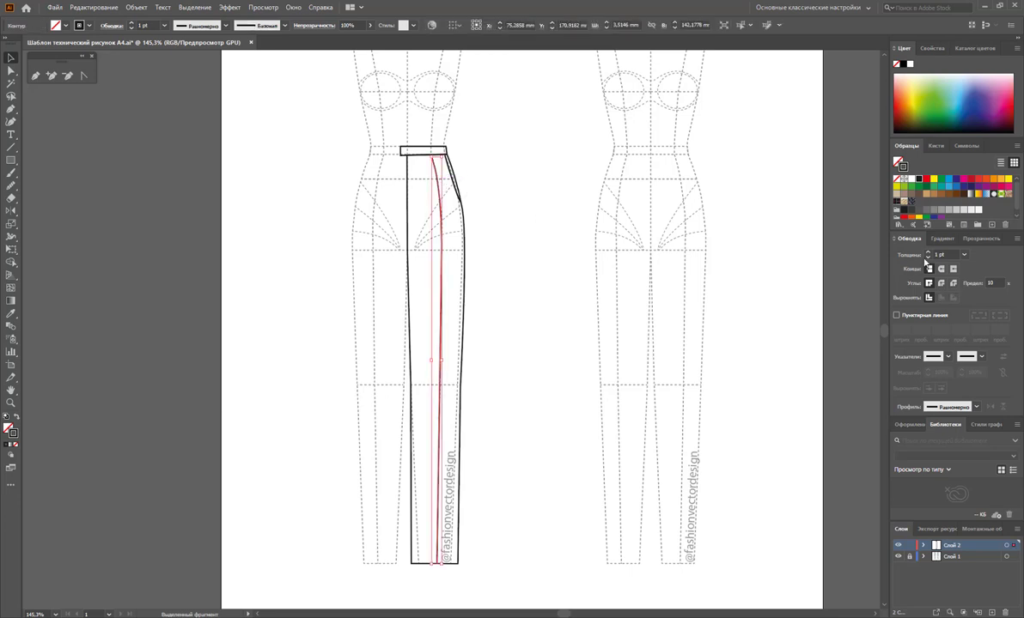
{"action": "left_click", "coordinate": [963, 255]}
{"action": "left_click", "coordinate": [553, 221]}
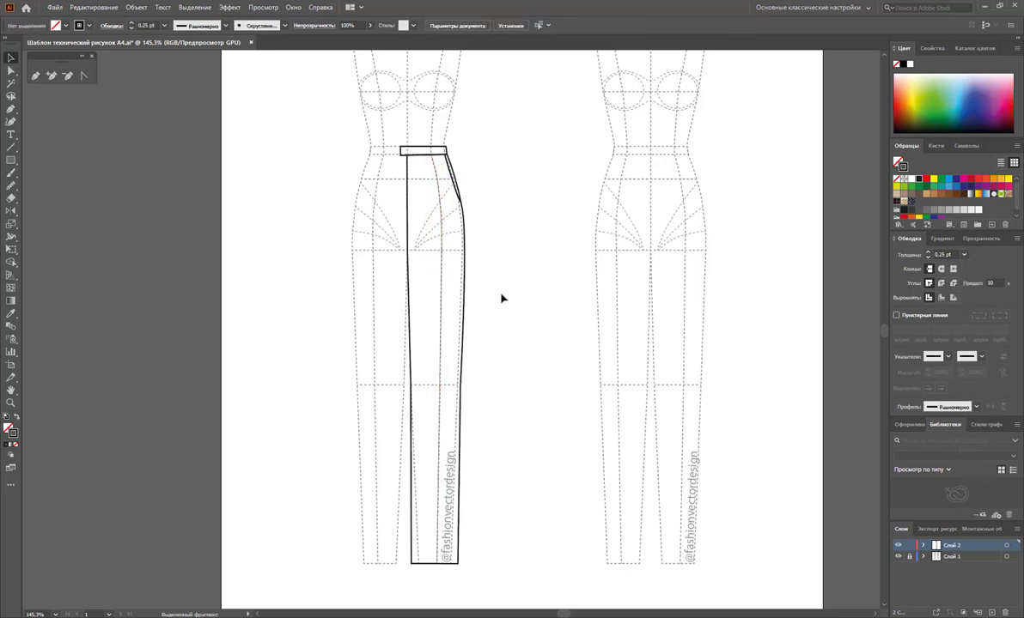
{"action": "left_click", "coordinate": [443, 277]}
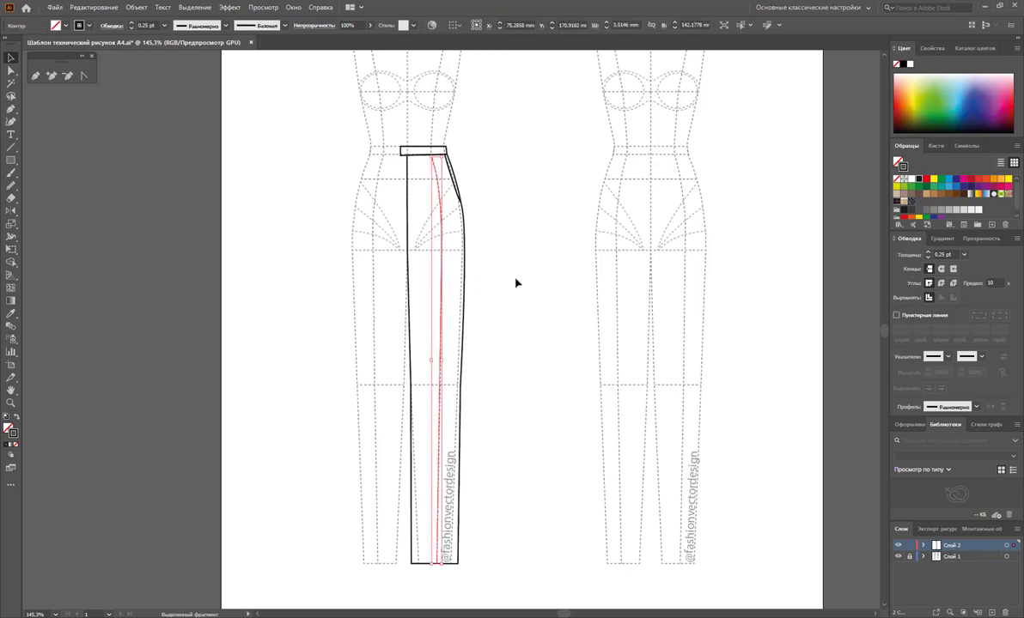
{"action": "left_click", "coordinate": [516, 284]}
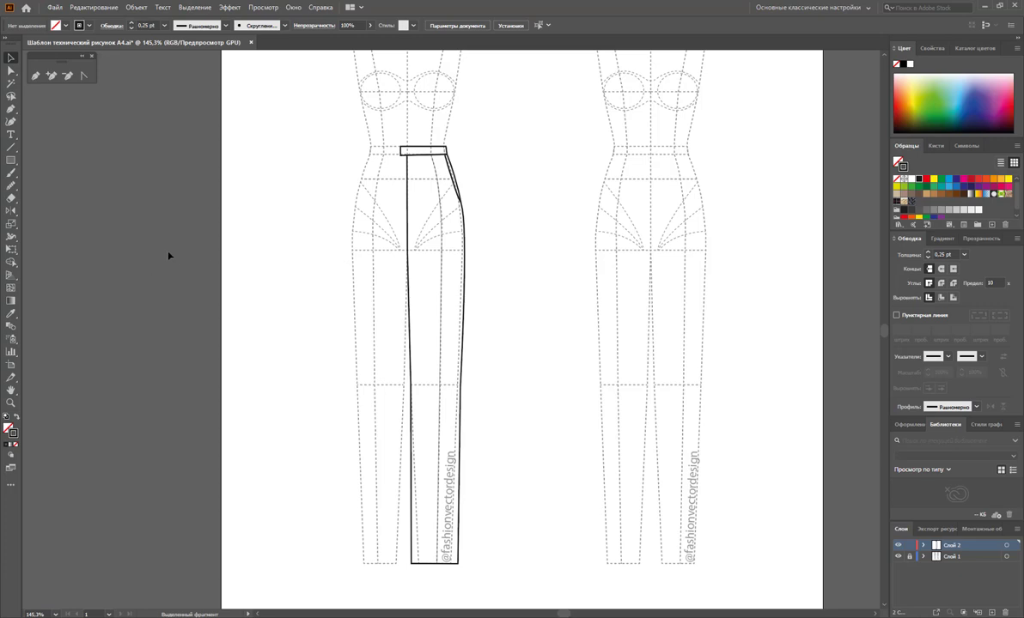
{"action": "left_click", "coordinate": [11, 406]}
Zoom into the waistband and try adding an anchor point on its top edge
{"action": "left_click_drag", "start_coordinate": [456, 204], "coordinate": [523, 267]}
{"action": "key", "text": "a"}
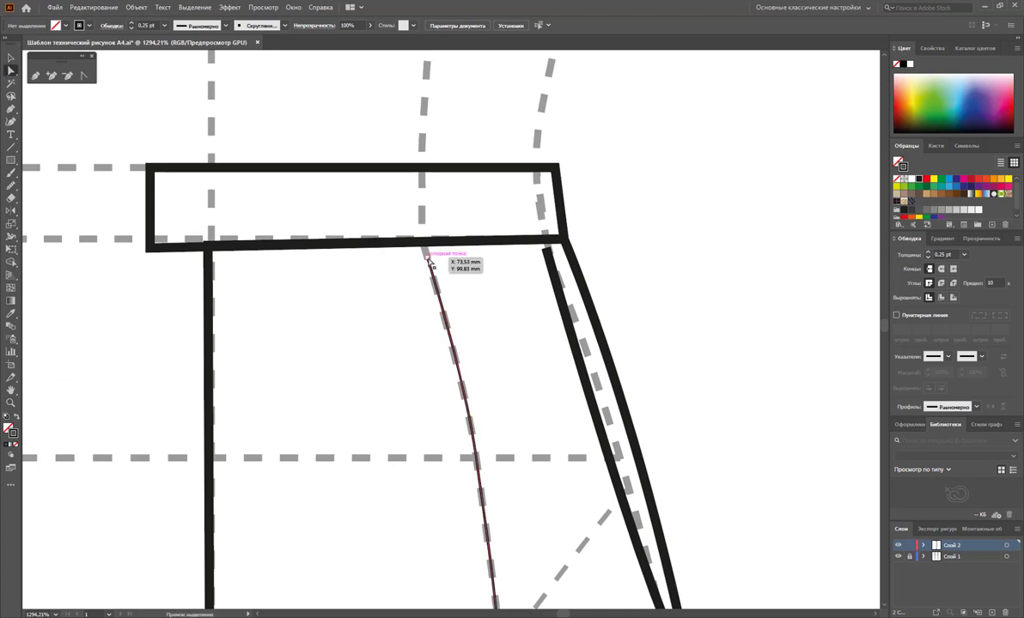
{"action": "left_click", "coordinate": [429, 255]}
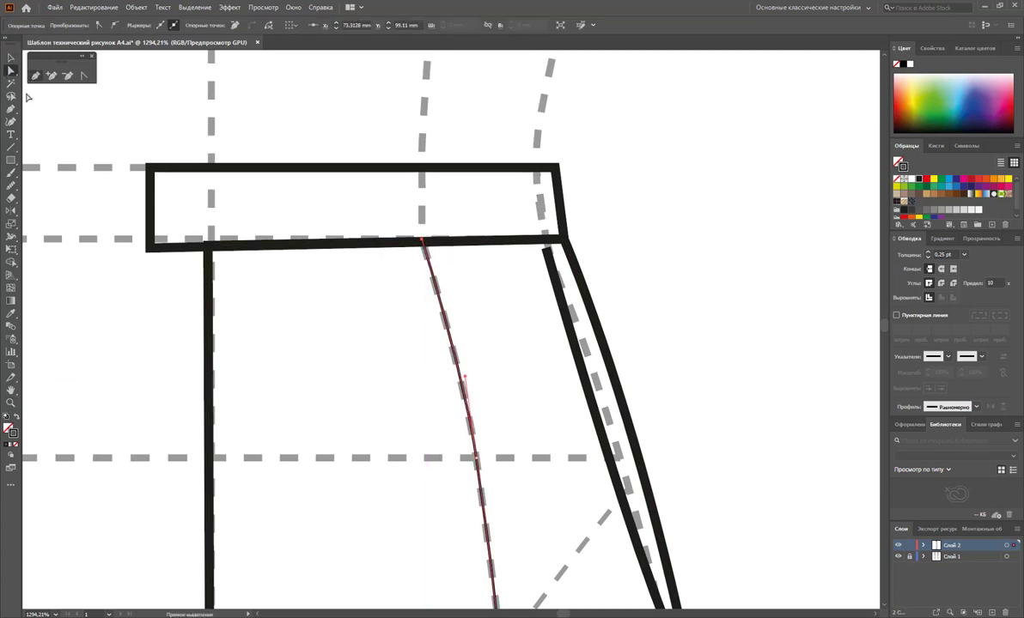
{"action": "left_click", "coordinate": [50, 76]}
{"action": "left_click", "coordinate": [387, 168]}
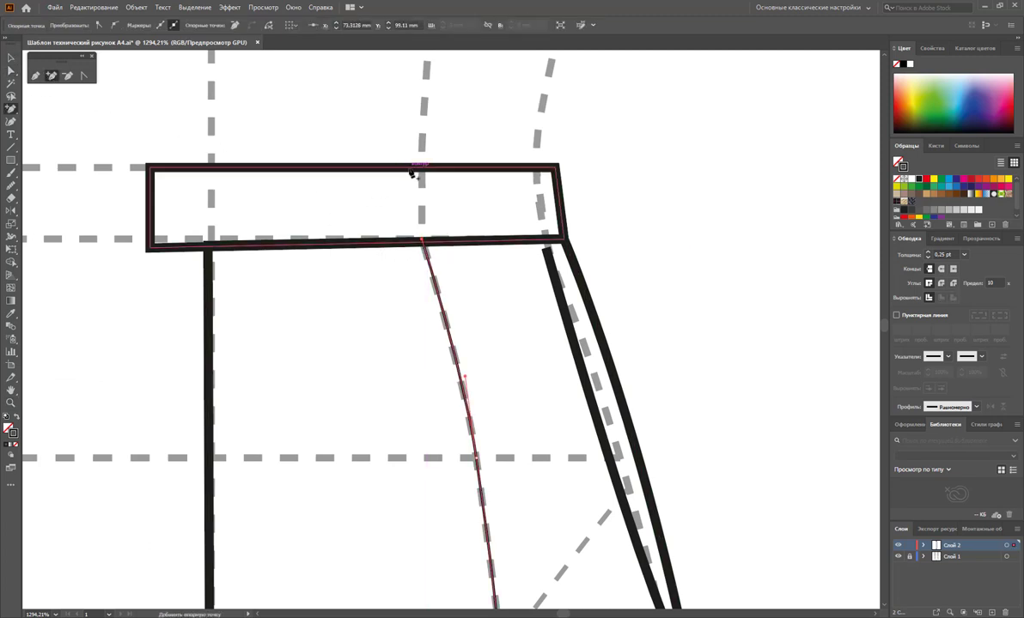
{"action": "left_click", "coordinate": [414, 164]}
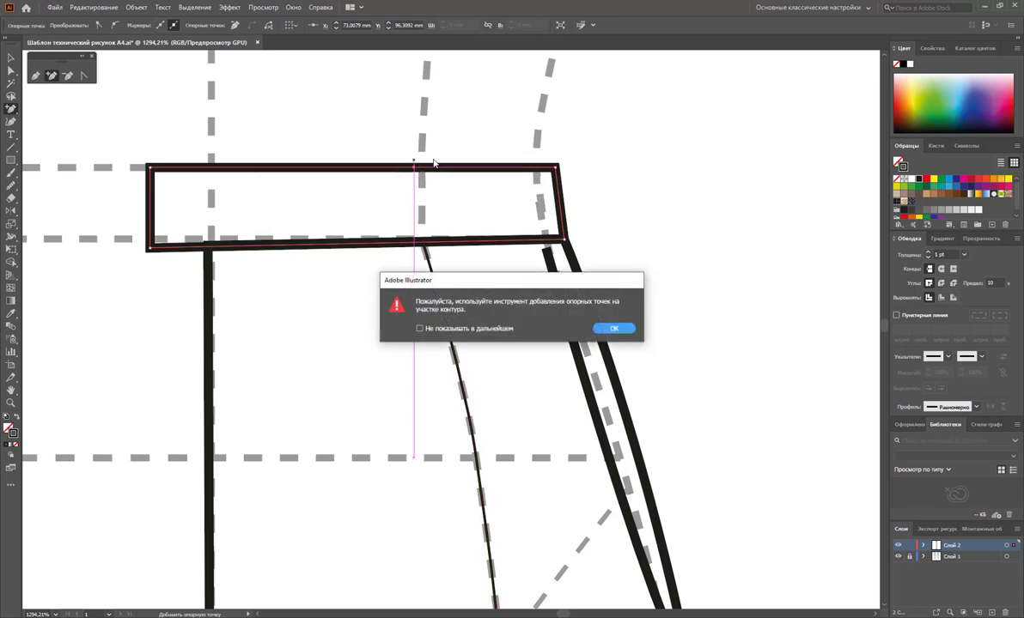
{"action": "left_click", "coordinate": [613, 327]}
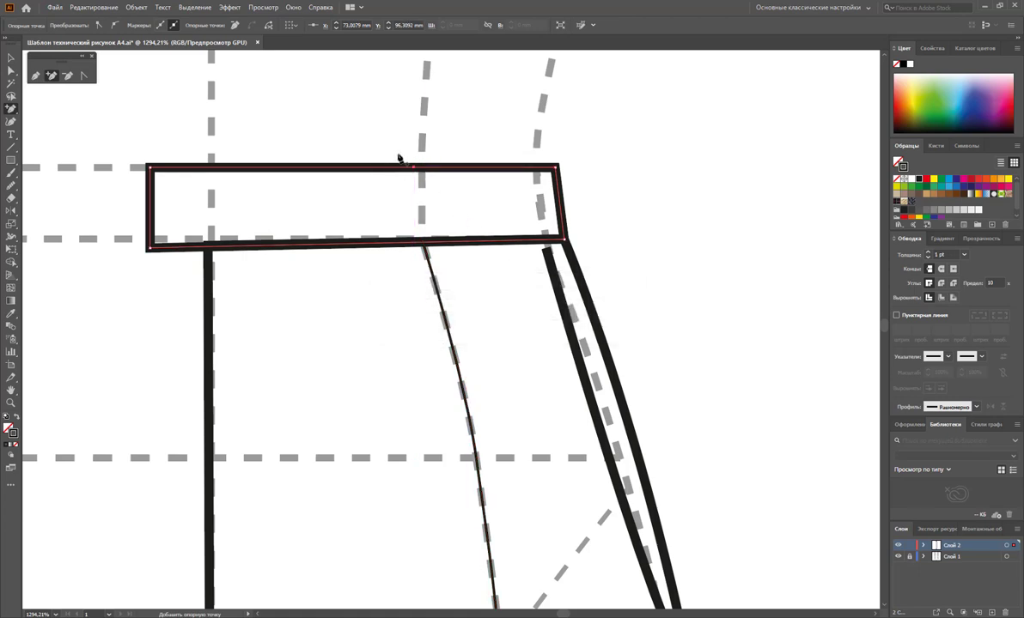
{"action": "left_click", "coordinate": [35, 75]}
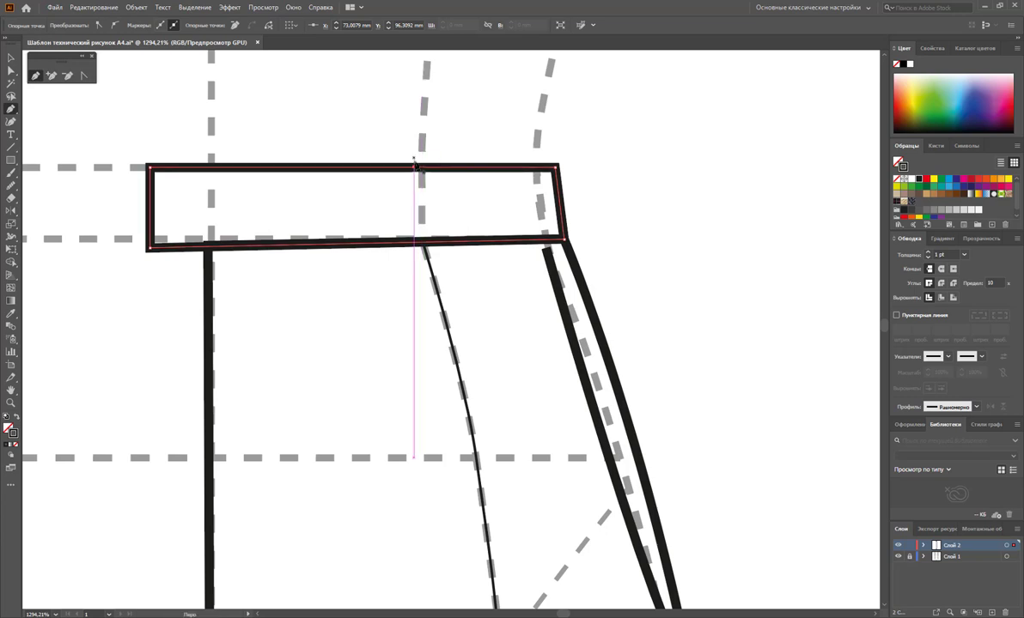
{"action": "left_click", "coordinate": [414, 168]}
Draw a narrow vertical belt-loop rectangle crossing the waistband
{"action": "left_click", "coordinate": [420, 157]}
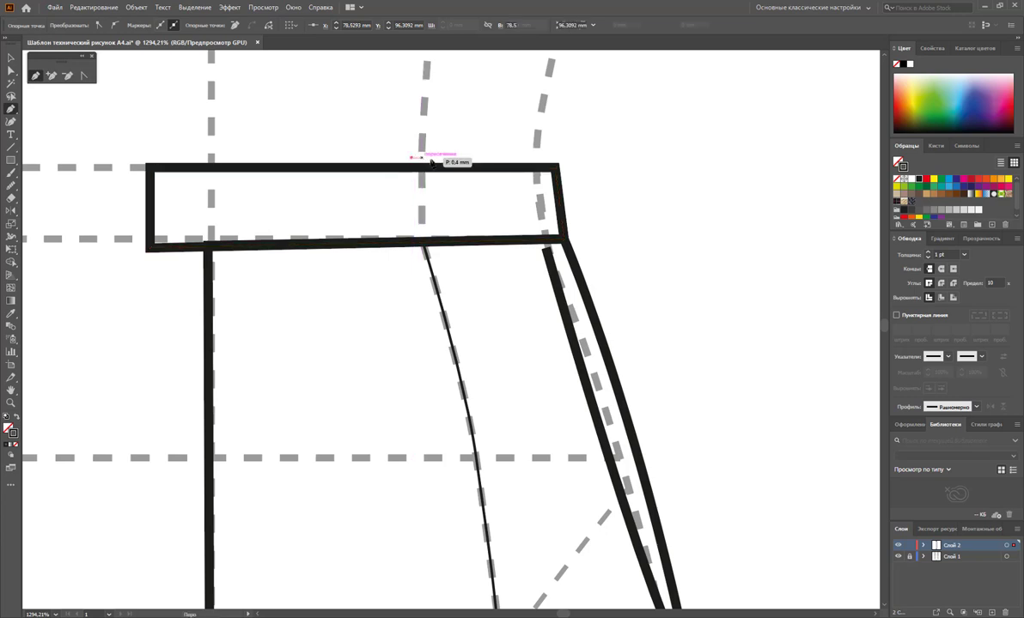
{"action": "left_click", "coordinate": [426, 237]}
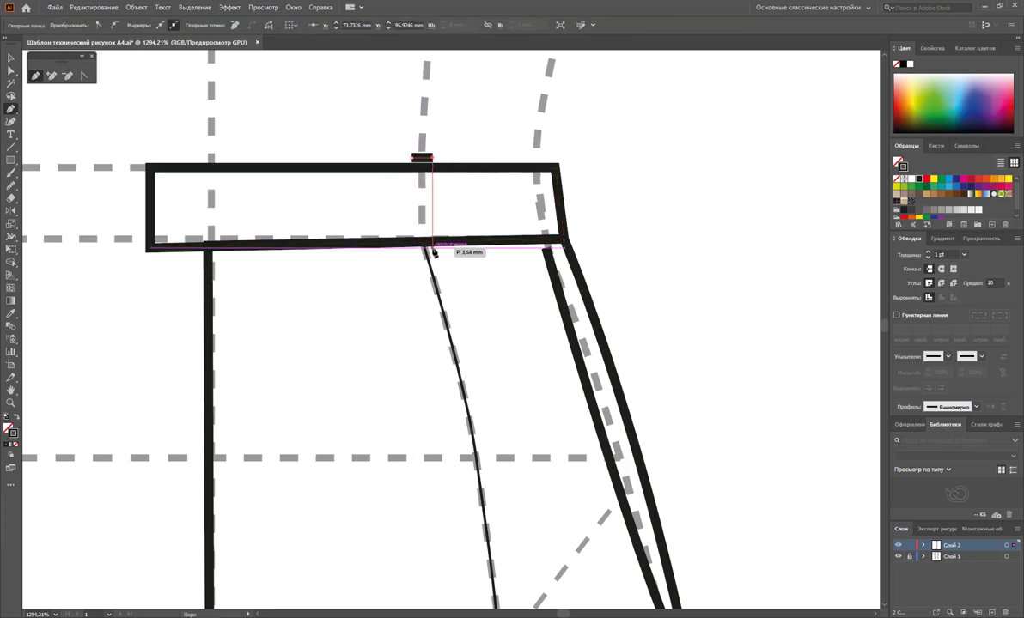
{"action": "left_click", "coordinate": [432, 250]}
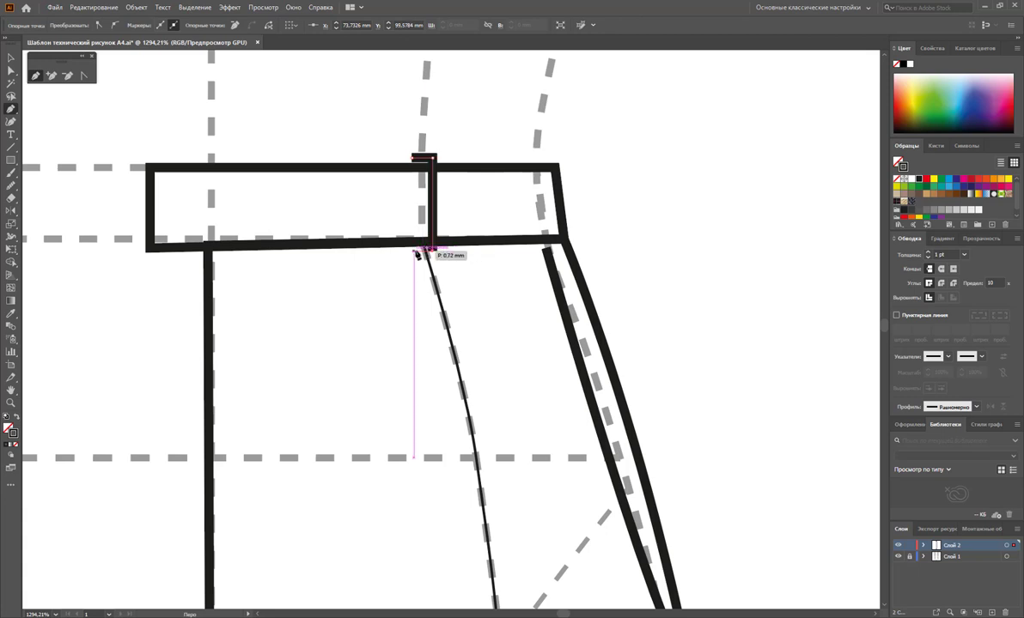
{"action": "left_click", "coordinate": [410, 254]}
{"action": "left_click", "coordinate": [411, 157]}
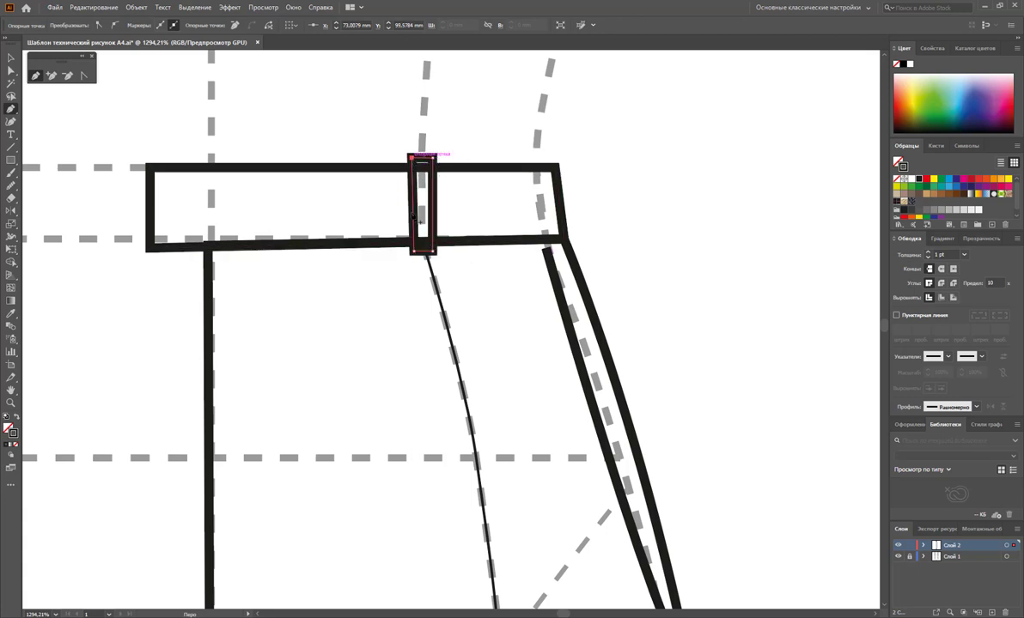
{"action": "left_click", "coordinate": [11, 56]}
{"action": "left_click", "coordinate": [666, 185]}
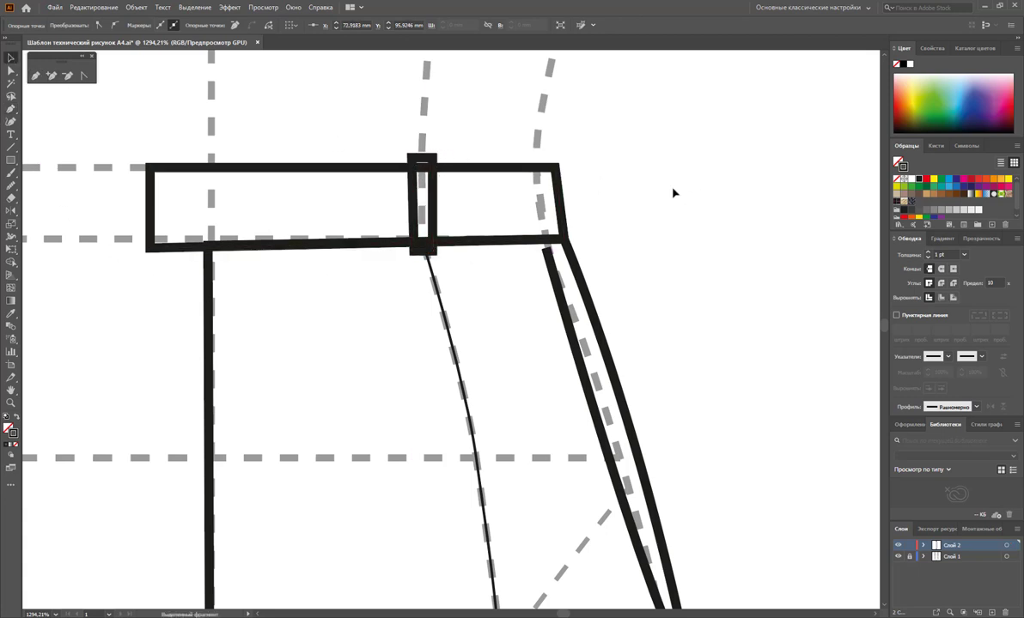
Drag the side seam's top anchor up to the waistband's lower corner
{"action": "left_click", "coordinate": [549, 257]}
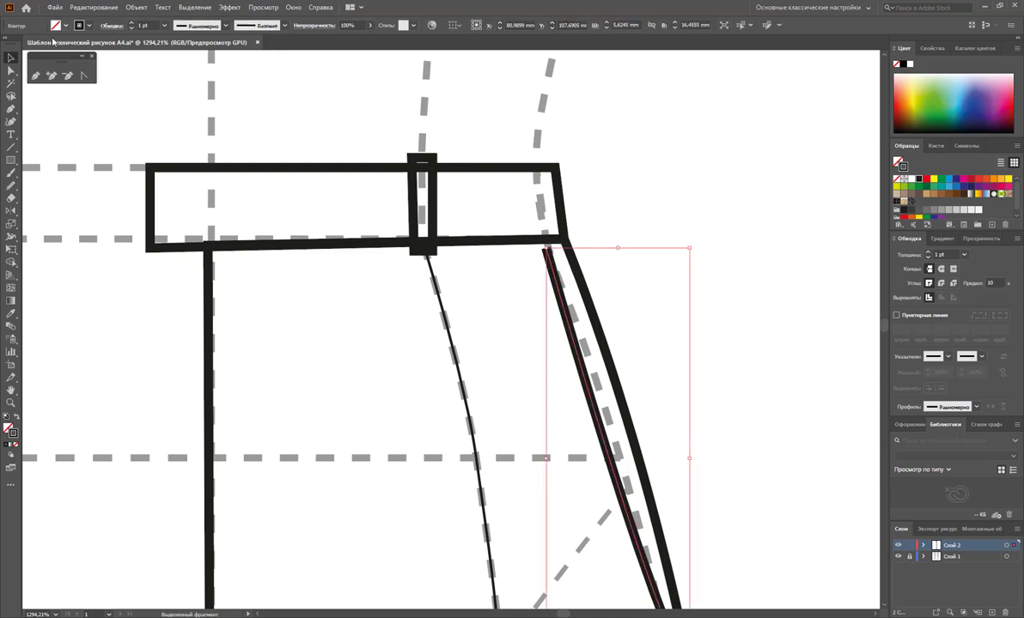
{"action": "left_click", "coordinate": [12, 70]}
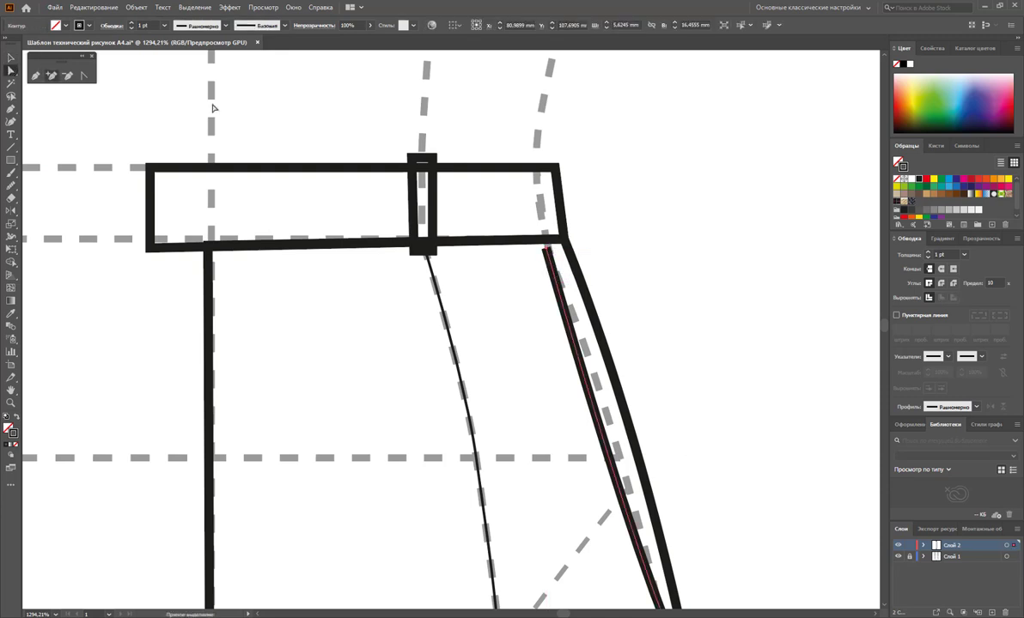
{"action": "left_click", "coordinate": [547, 249]}
{"action": "left_click_drag", "start_coordinate": [547, 249], "coordinate": [549, 236]}
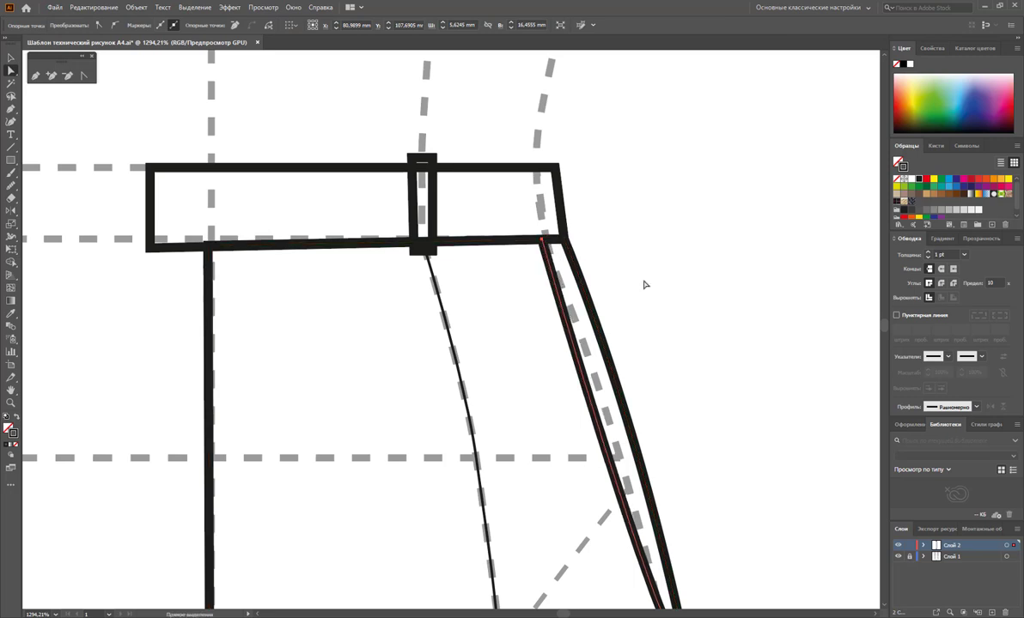
{"action": "scroll", "coordinate": [648, 280], "scroll_direction": "down", "scroll_amount": 3}
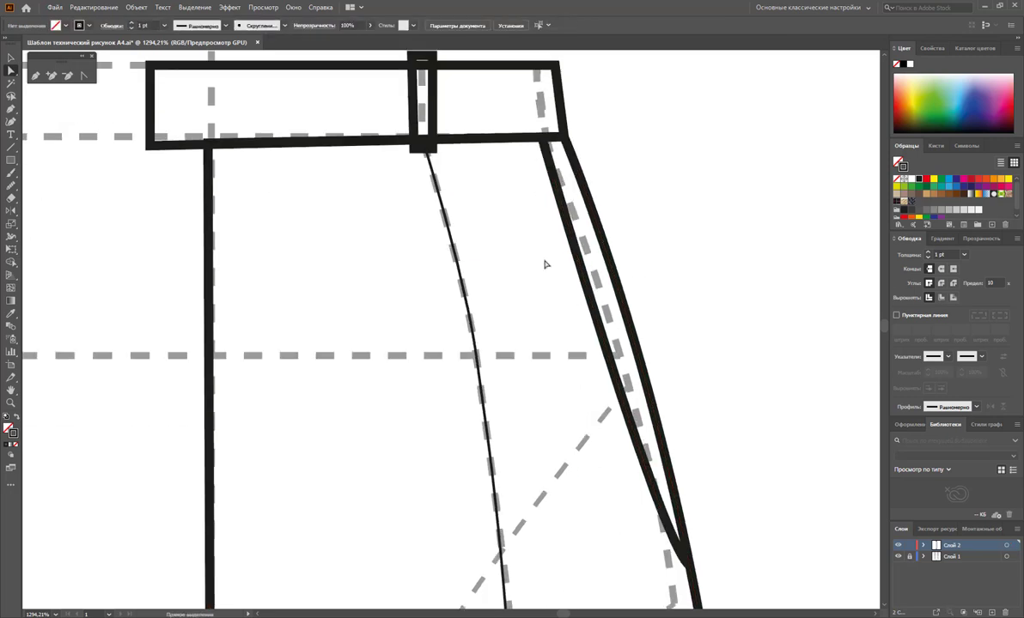
Zoom out to show both figures and select the whole trouser half
{"action": "key", "text": "z"}
{"action": "left_click", "coordinate": [468, 381], "text": "alt"}
{"action": "left_click", "coordinate": [395, 393], "text": "alt"}
{"action": "left_click", "coordinate": [411, 391], "text": "alt"}
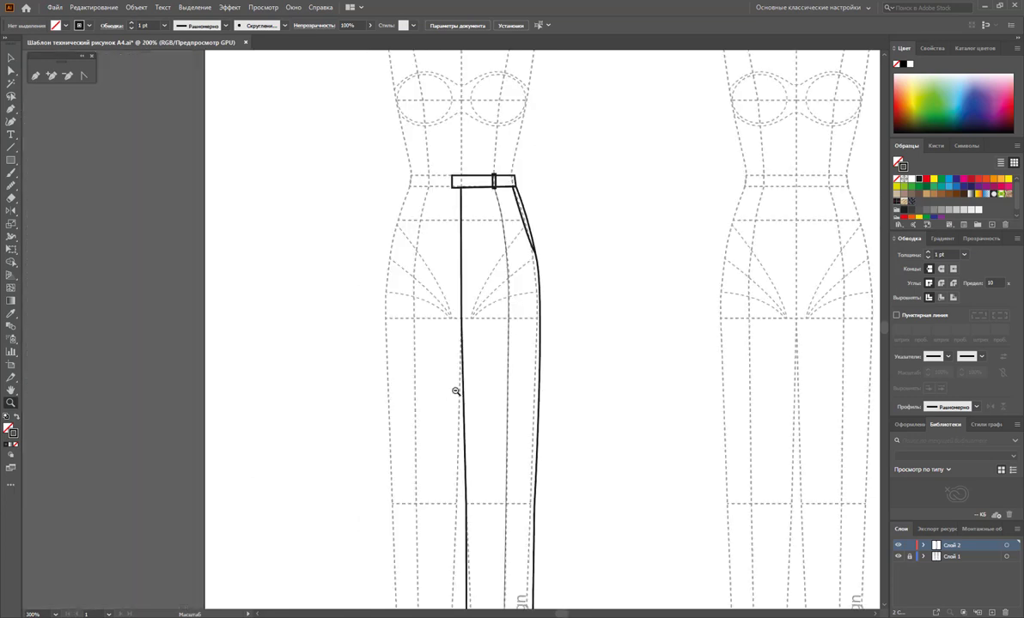
{"action": "left_click", "coordinate": [457, 395], "text": "alt"}
{"action": "key", "text": "v"}
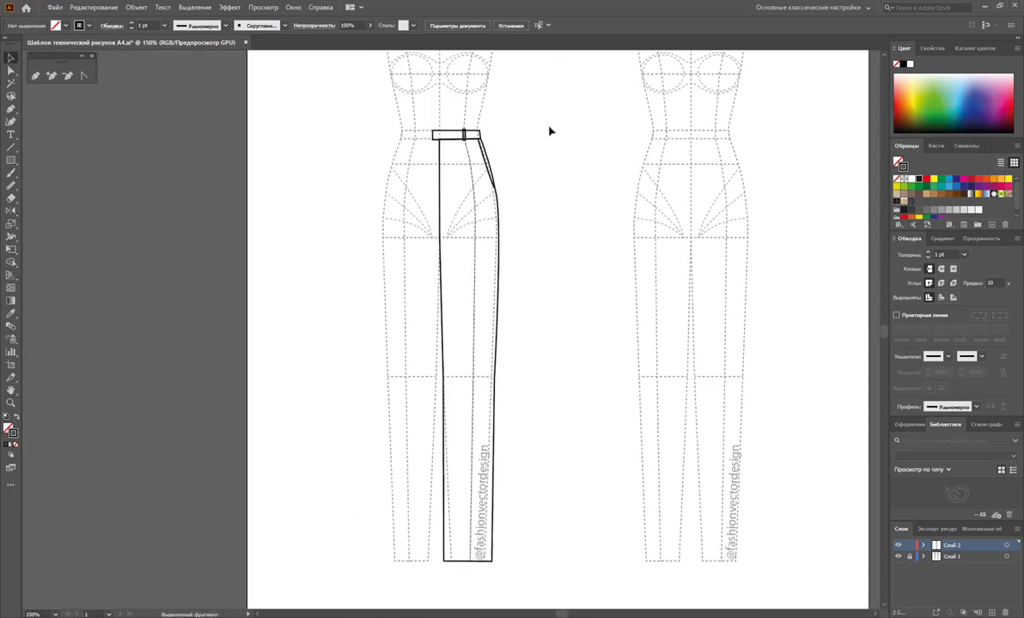
{"action": "left_click_drag", "start_coordinate": [513, 110], "coordinate": [406, 304]}
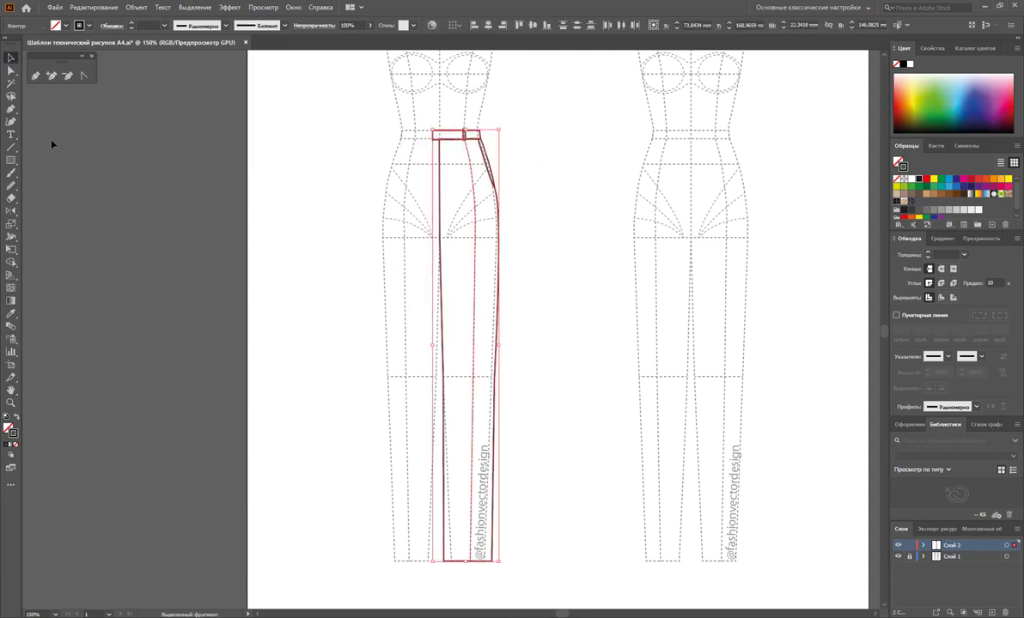
Mirror a copy of the trouser half to the left, then undo it
{"action": "left_click", "coordinate": [11, 210]}
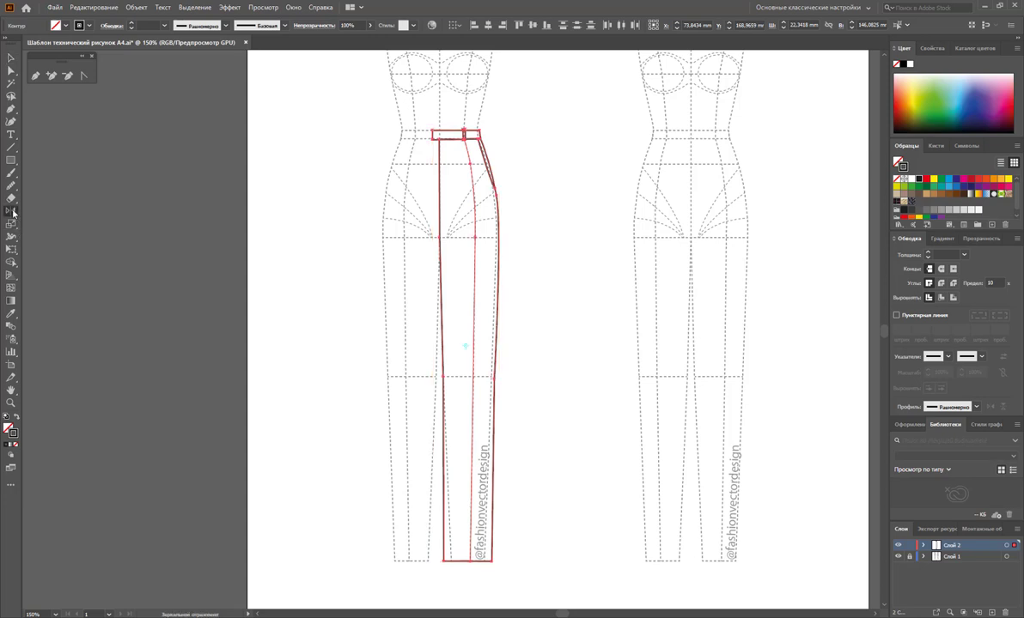
{"action": "left_click", "coordinate": [438, 198]}
{"action": "left_click_drag", "start_coordinate": [459, 193], "coordinate": [354, 190]}
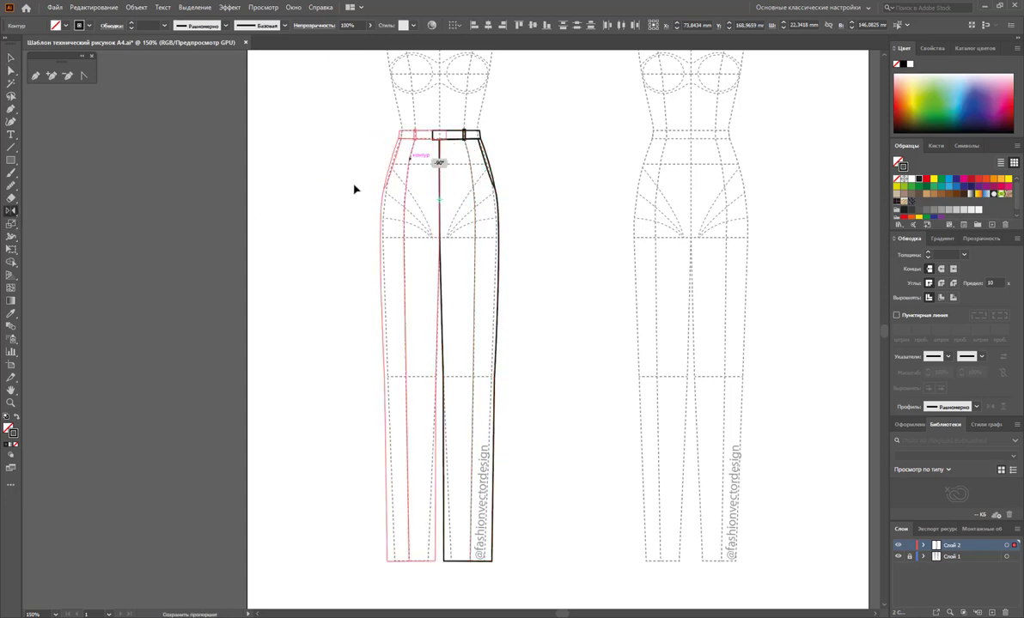
{"action": "left_click", "coordinate": [10, 58]}
{"action": "left_click", "coordinate": [278, 185]}
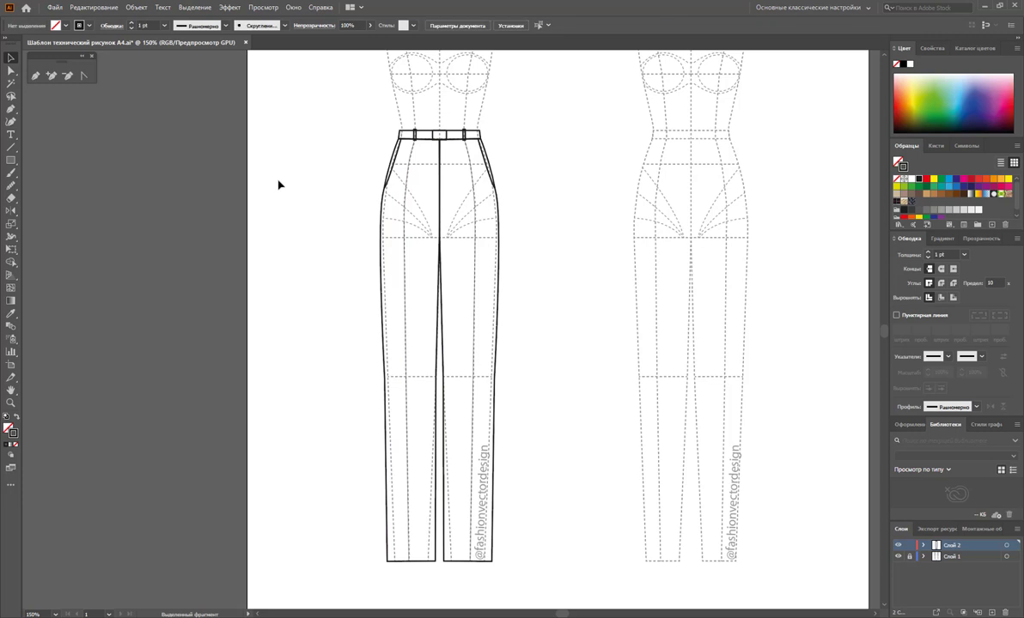
{"action": "key", "text": "ctrl+z"}
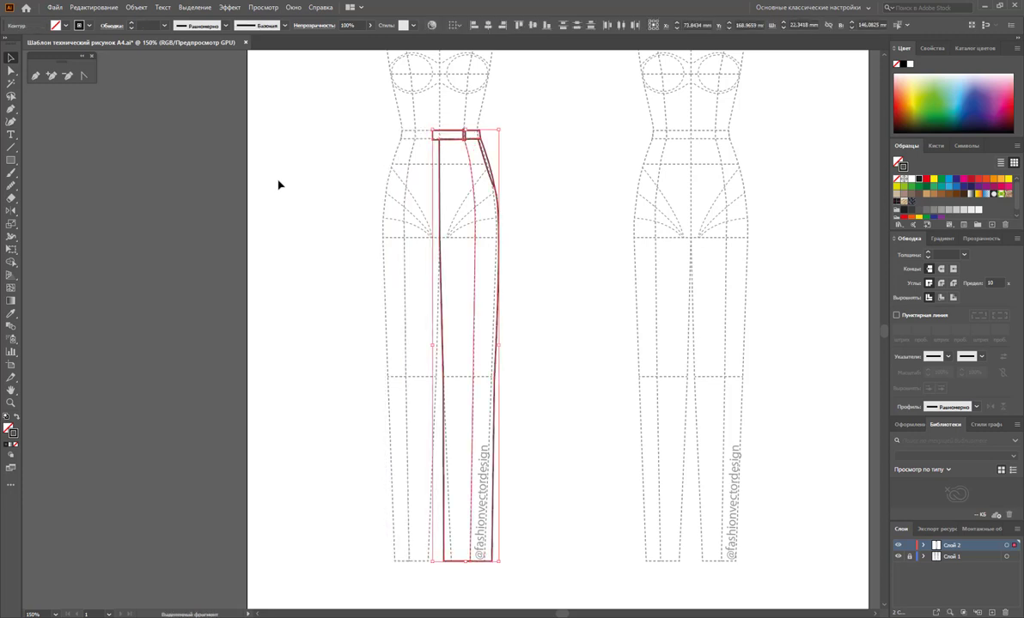
Reflect a copy of the trouser half vertically to form the opposite leg
{"action": "left_click", "coordinate": [11, 212]}
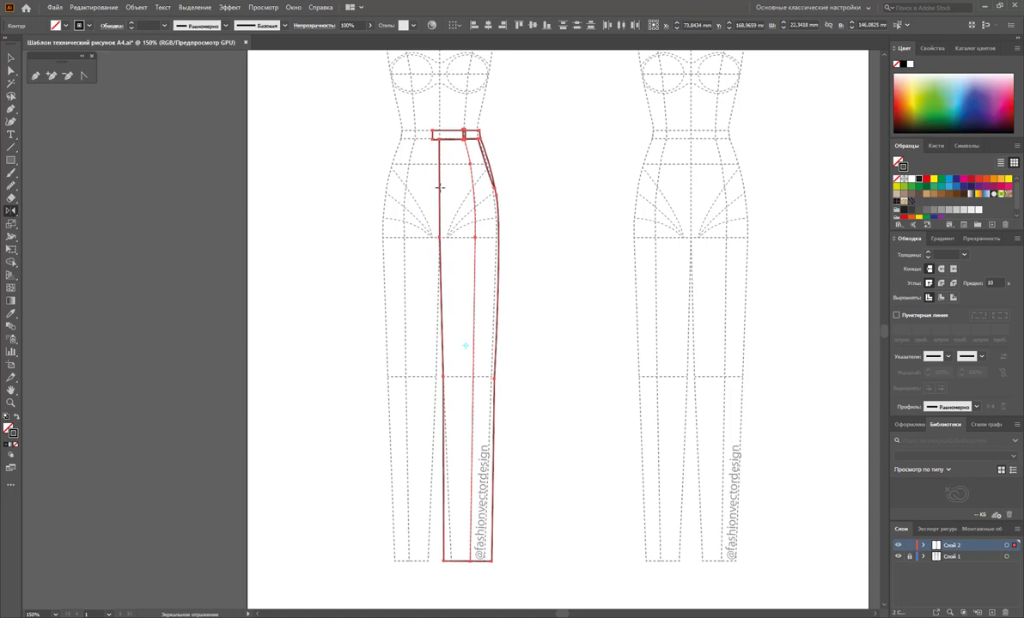
{"action": "mouse_move", "coordinate": [440, 185]}
{"action": "left_mouse_down"}
{"action": "mouse_move", "coordinate": [412, 182]}
{"action": "mouse_move", "coordinate": [429, 200]}
{"action": "left_mouse_up"}
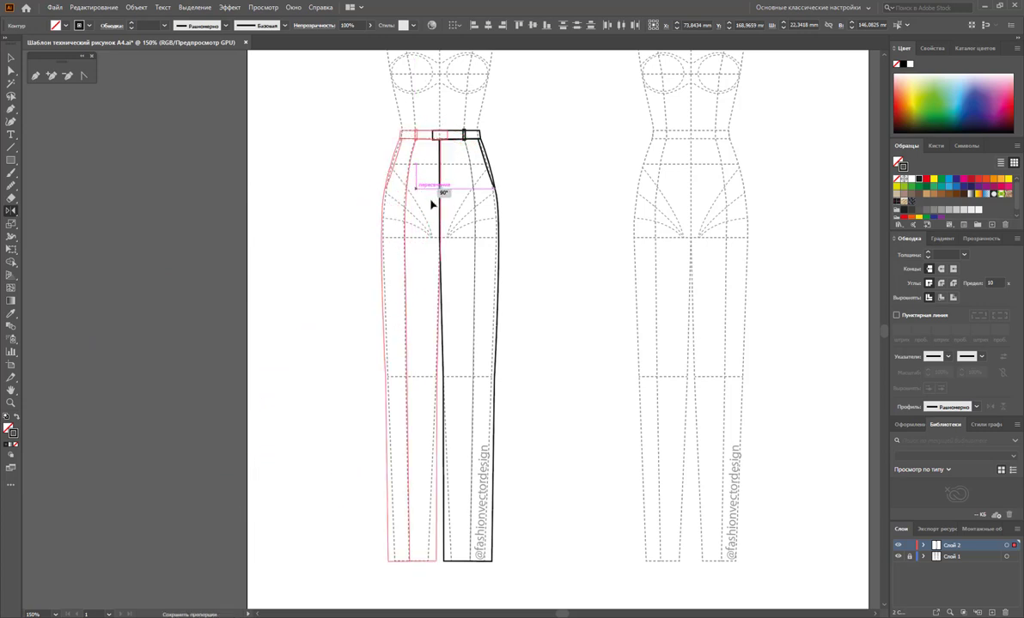
{"action": "key", "text": "alt"}
{"action": "left_click_drag", "start_coordinate": [431, 204], "coordinate": [431, 203]}
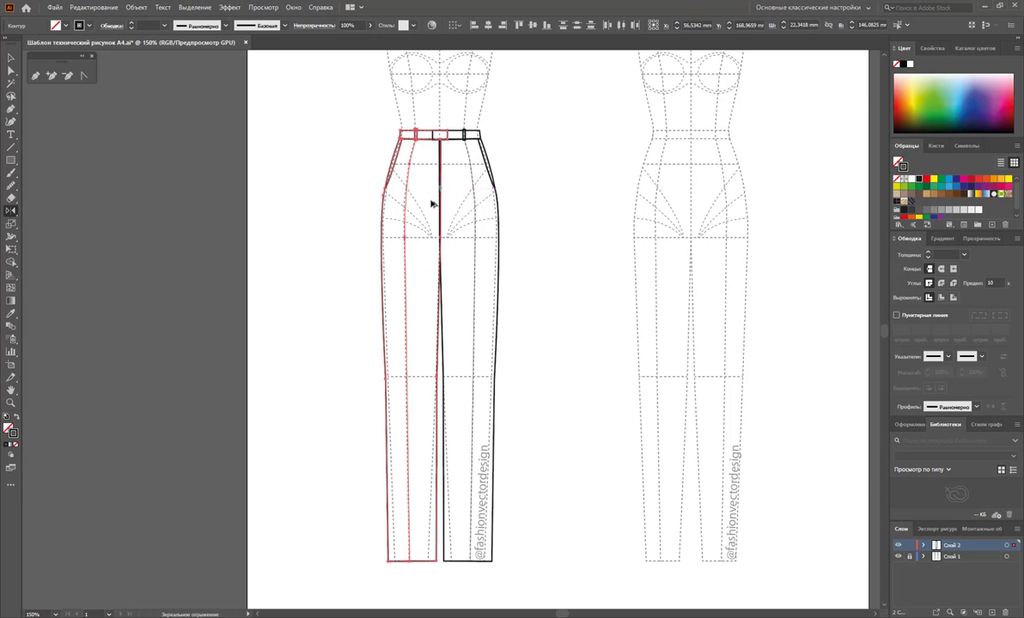
{"action": "left_click", "coordinate": [10, 58]}
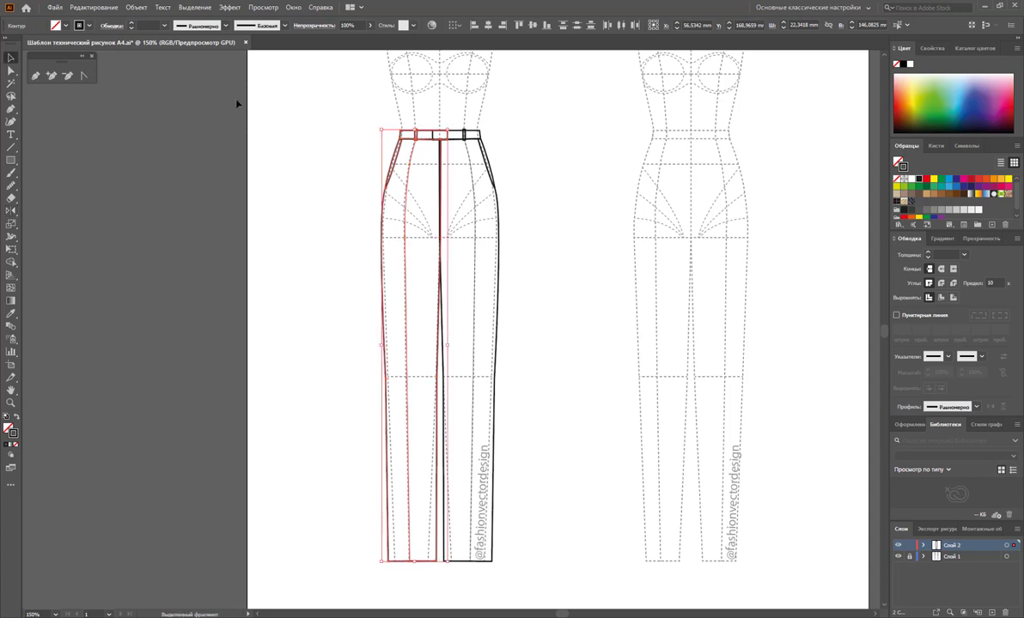
Bring the belt-loop pieces to the front of the waistband
{"action": "left_click", "coordinate": [521, 139]}
{"action": "right_click", "coordinate": [455, 133]}
{"action": "mouse_move", "coordinate": [483, 308]}
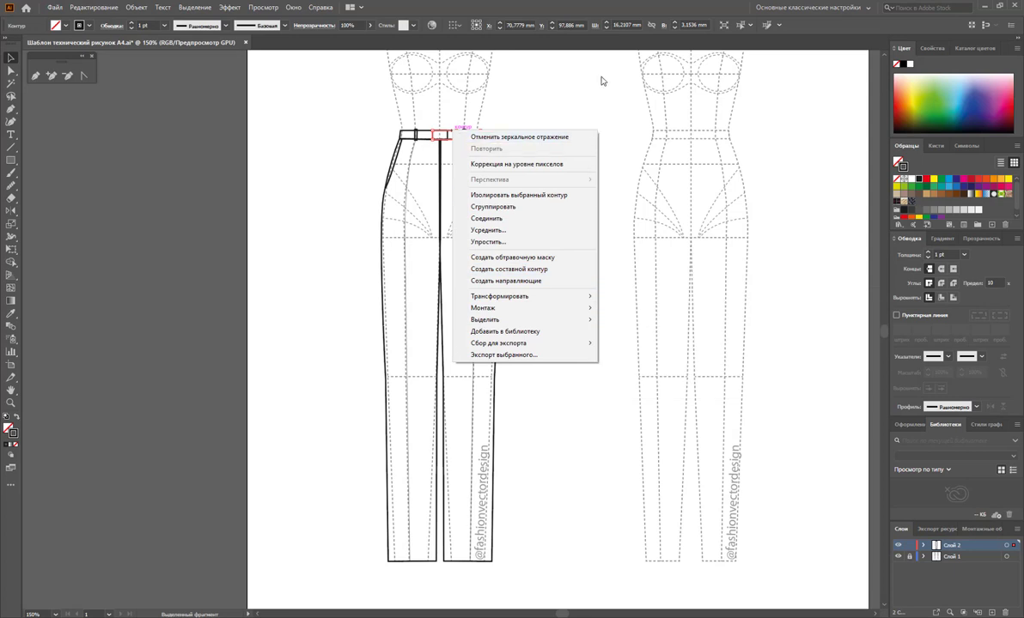
{"action": "left_click", "coordinate": [466, 135]}
{"action": "left_click", "coordinate": [466, 135]}
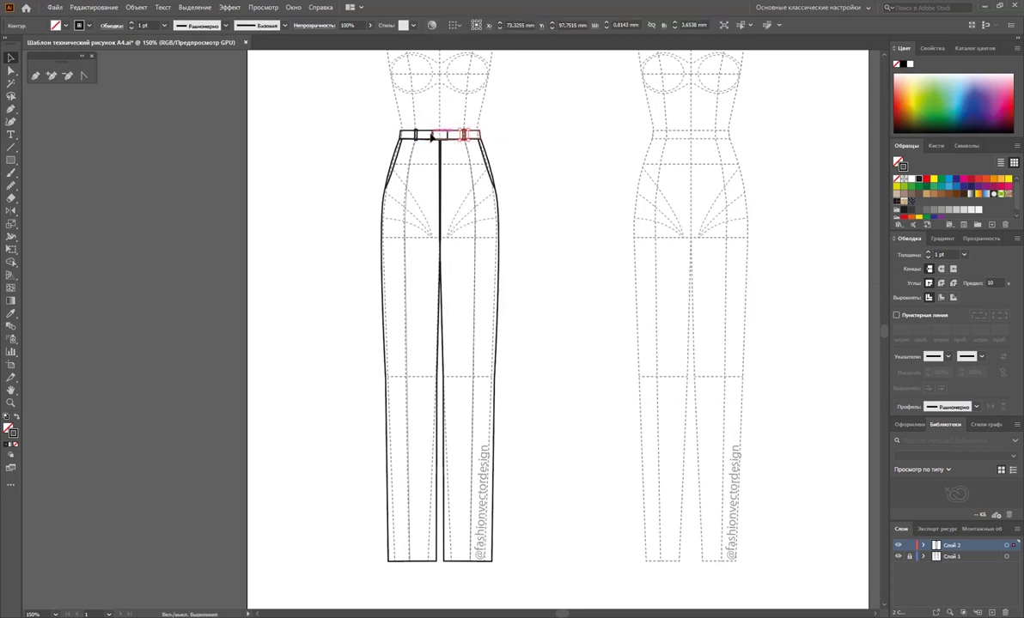
{"action": "right_click", "coordinate": [433, 135]}
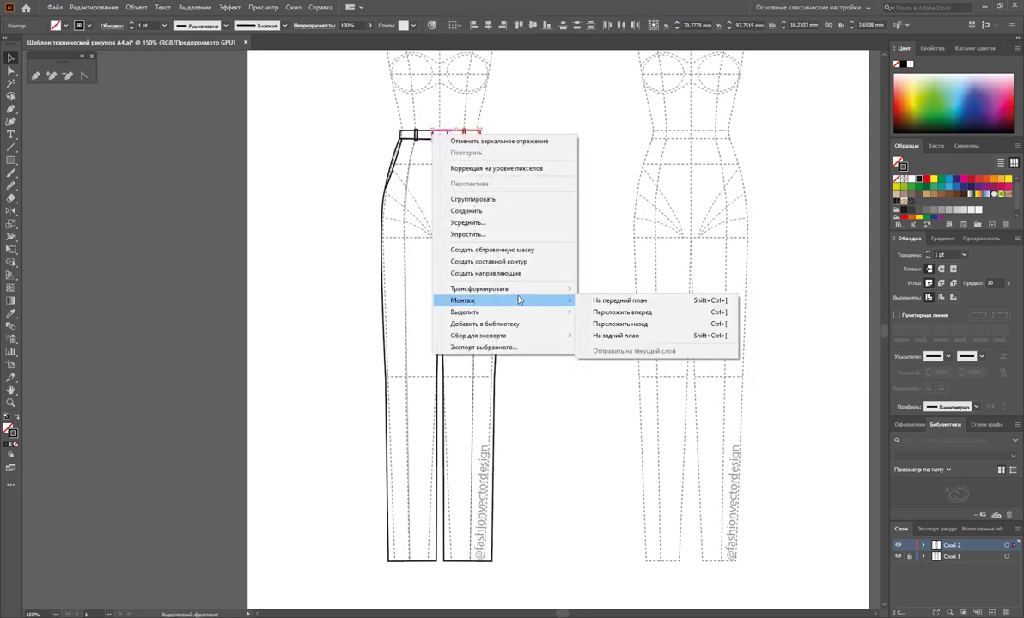
{"action": "left_click", "coordinate": [614, 283]}
{"action": "left_click", "coordinate": [572, 231]}
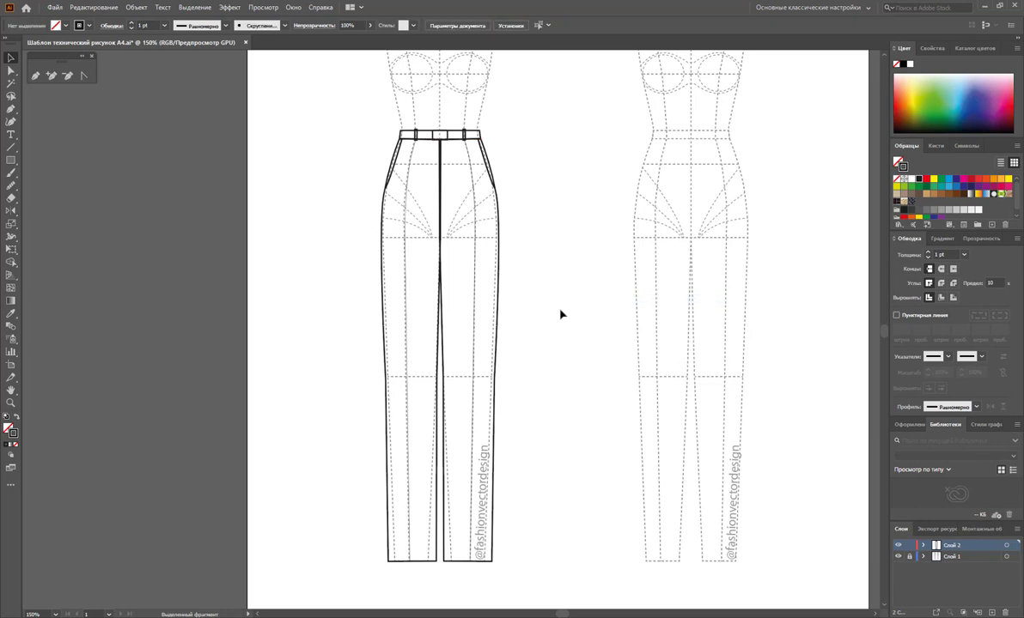
Fill both trouser halves with white
{"action": "left_click", "coordinate": [383, 328]}
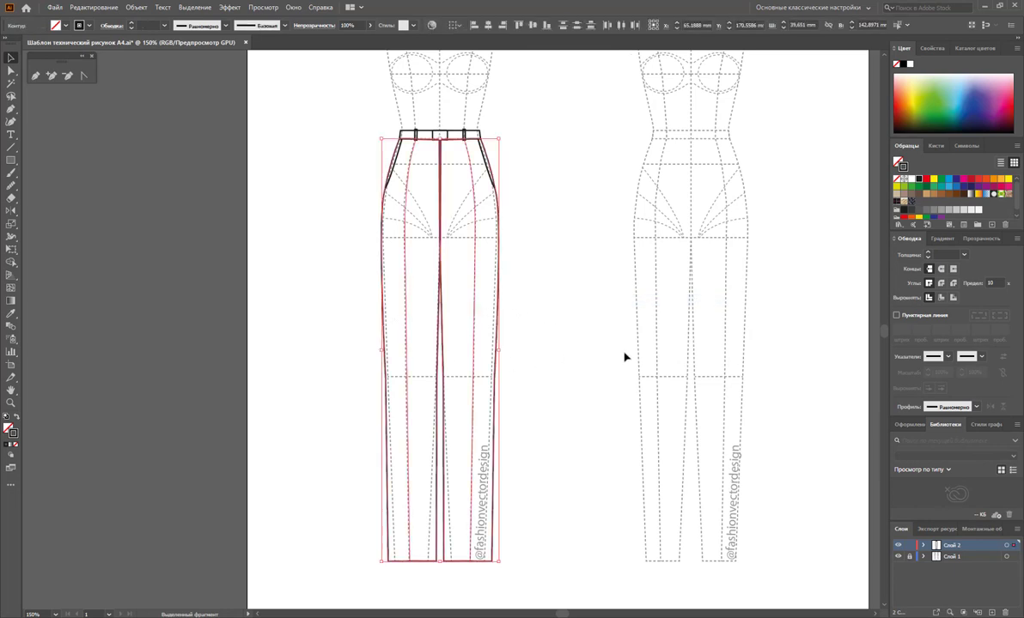
{"action": "key", "text": "slash"}
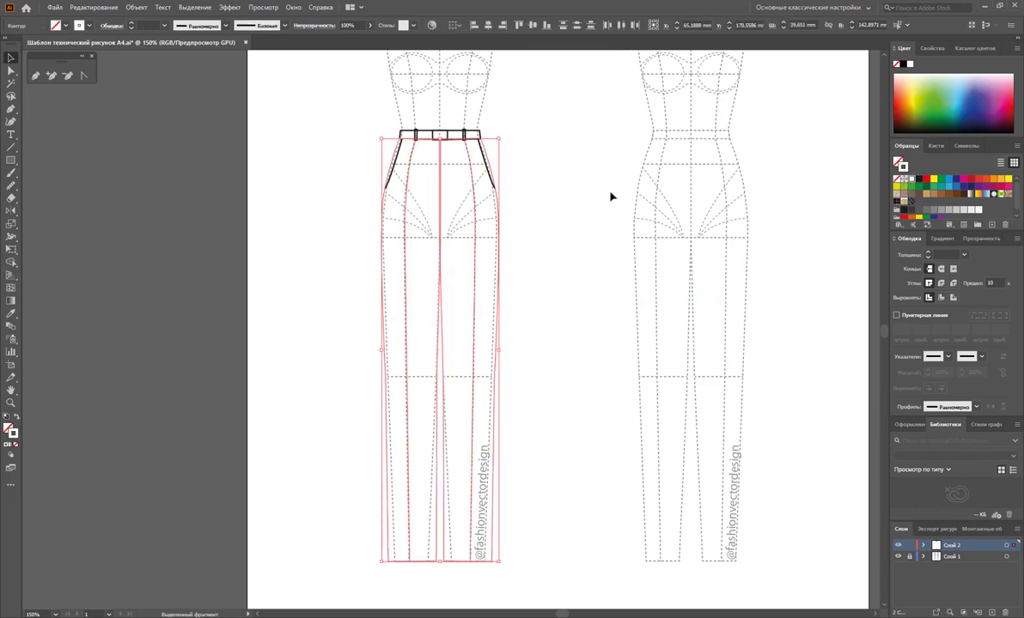
{"action": "key", "text": "a"}
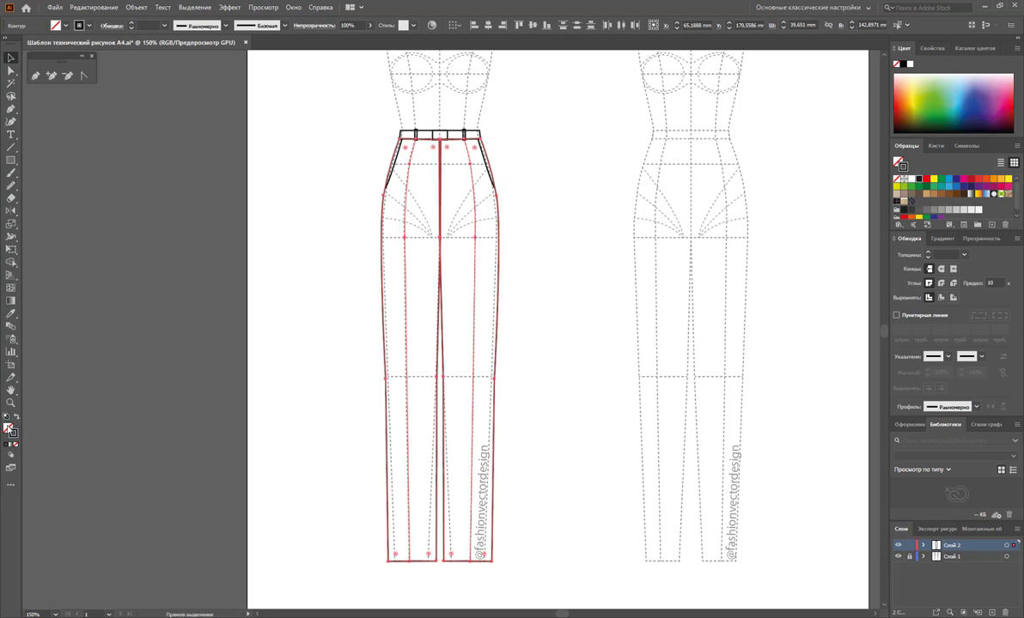
{"action": "key", "text": "v"}
{"action": "left_click", "coordinate": [601, 270]}
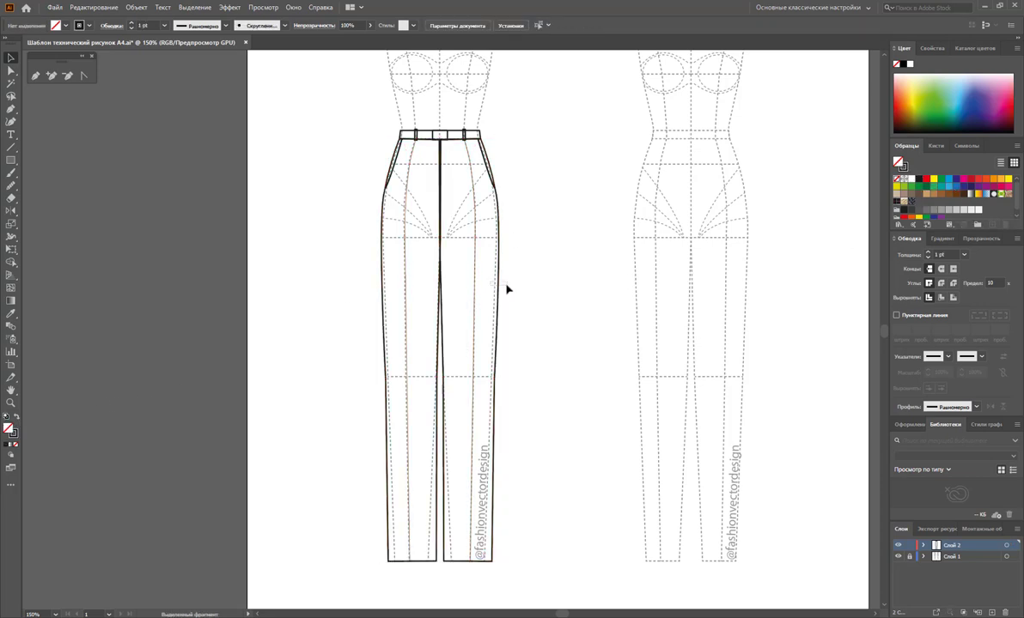
{"action": "left_click", "coordinate": [497, 290]}
{"action": "left_click", "coordinate": [380, 288], "text": "shift"}
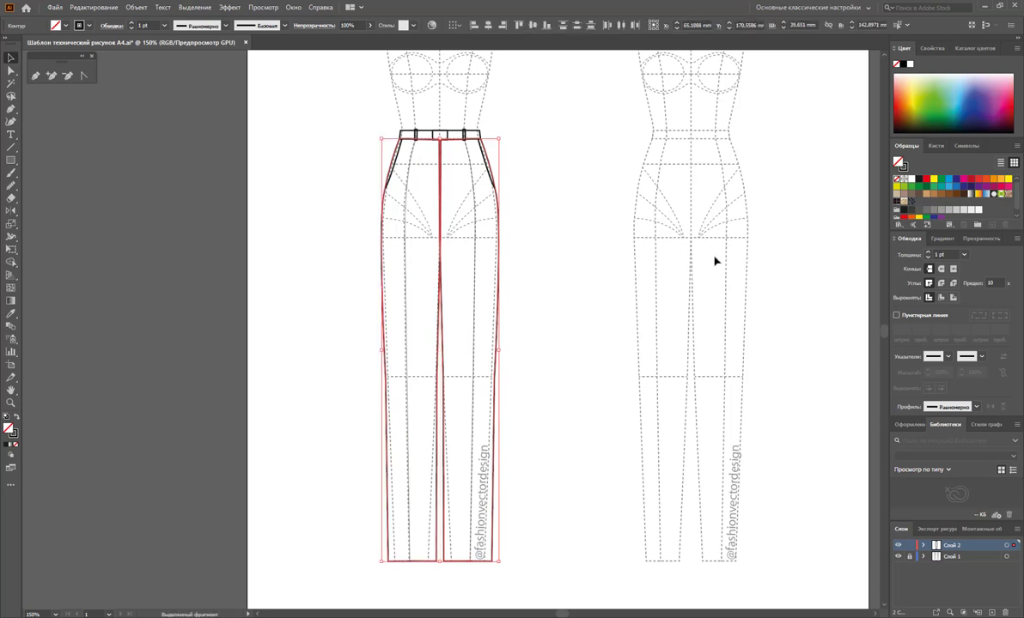
{"action": "left_click", "coordinate": [898, 209]}
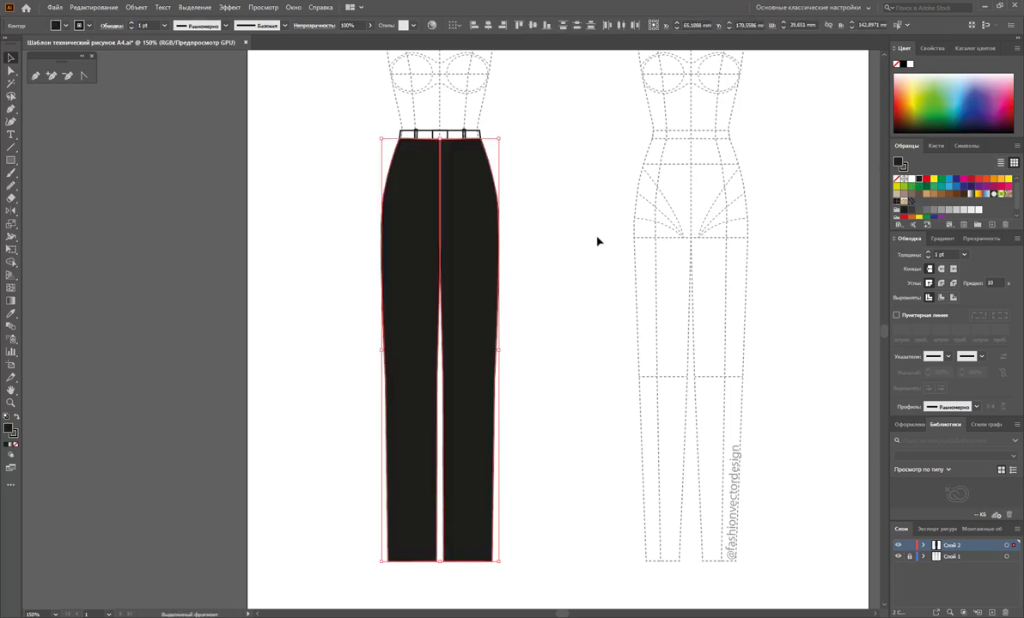
{"action": "left_click", "coordinate": [910, 179]}
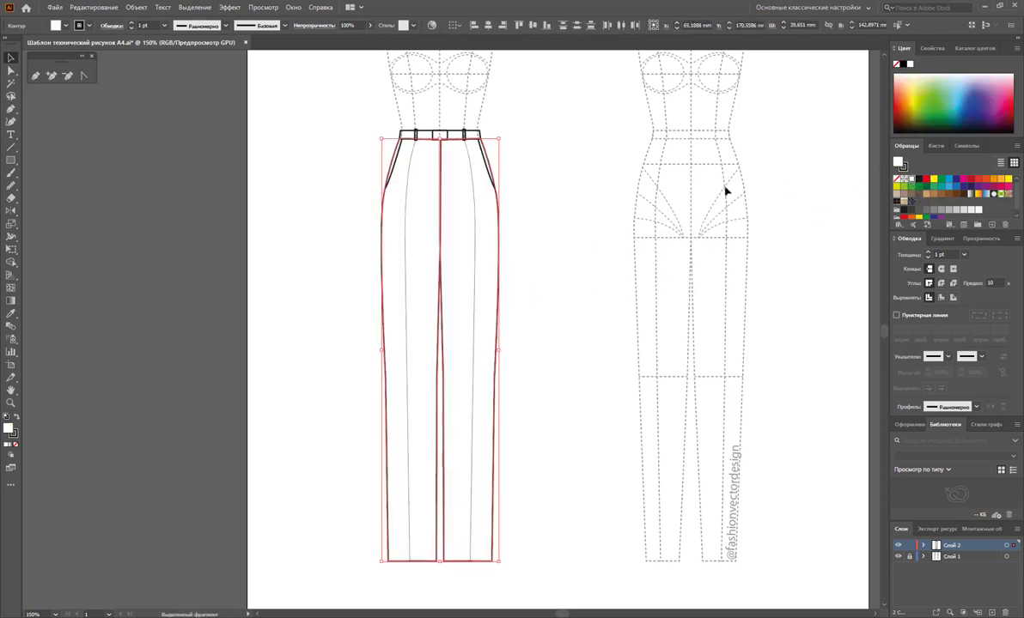
{"action": "left_click", "coordinate": [485, 230]}
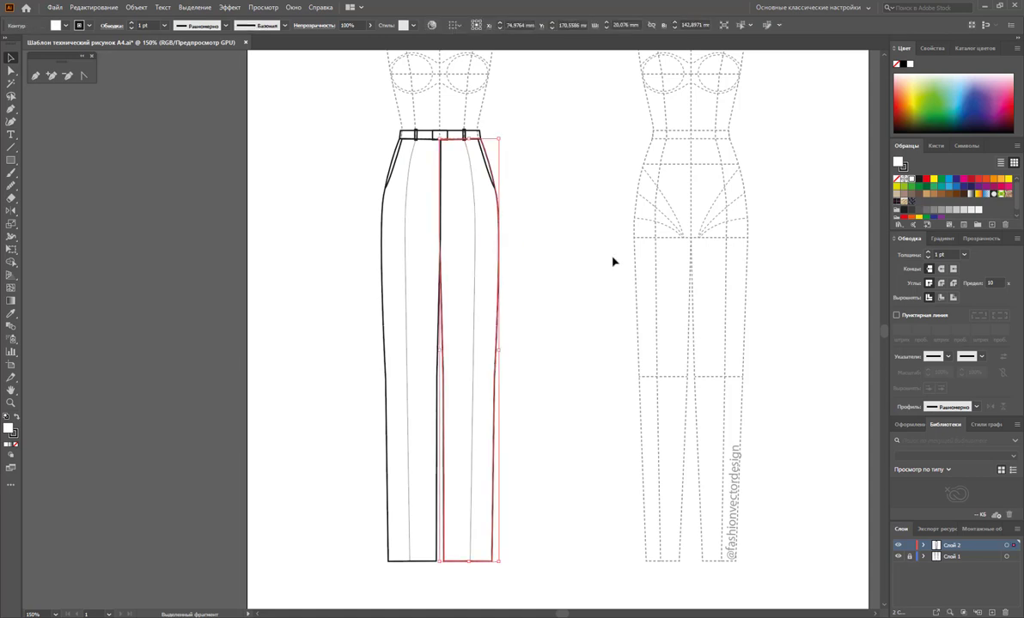
{"action": "left_click", "coordinate": [581, 247]}
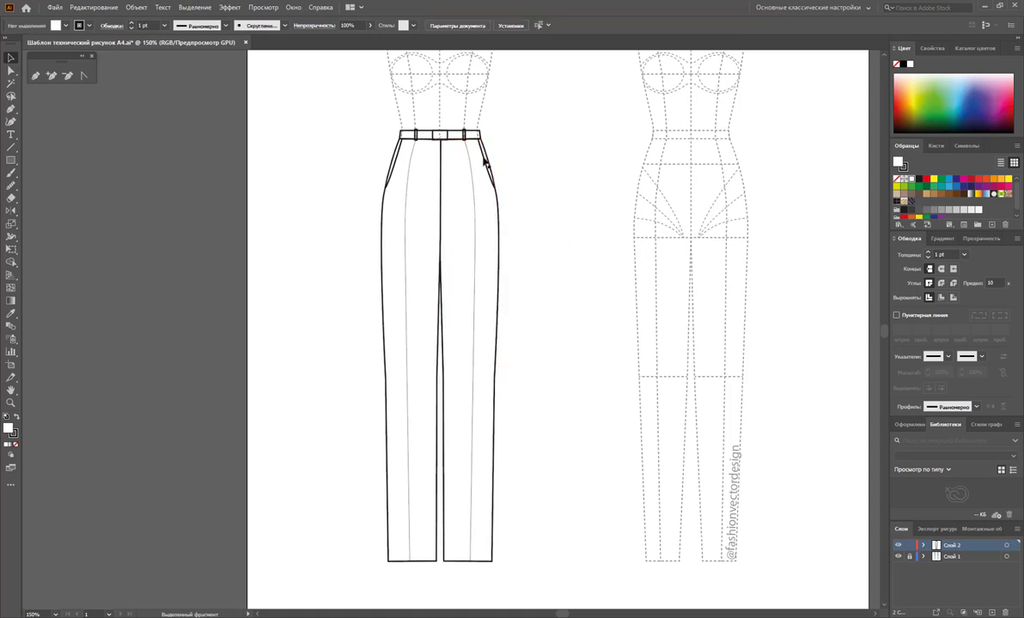
Fill the waistband with white
{"action": "left_click", "coordinate": [456, 134]}
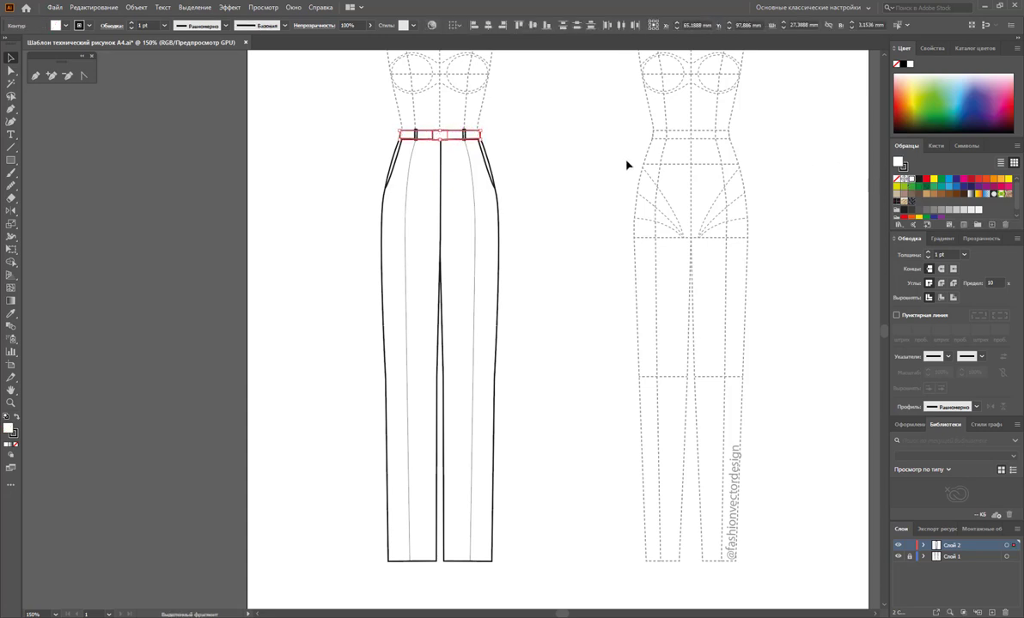
{"action": "left_click", "coordinate": [509, 145]}
{"action": "left_click", "coordinate": [465, 135]}
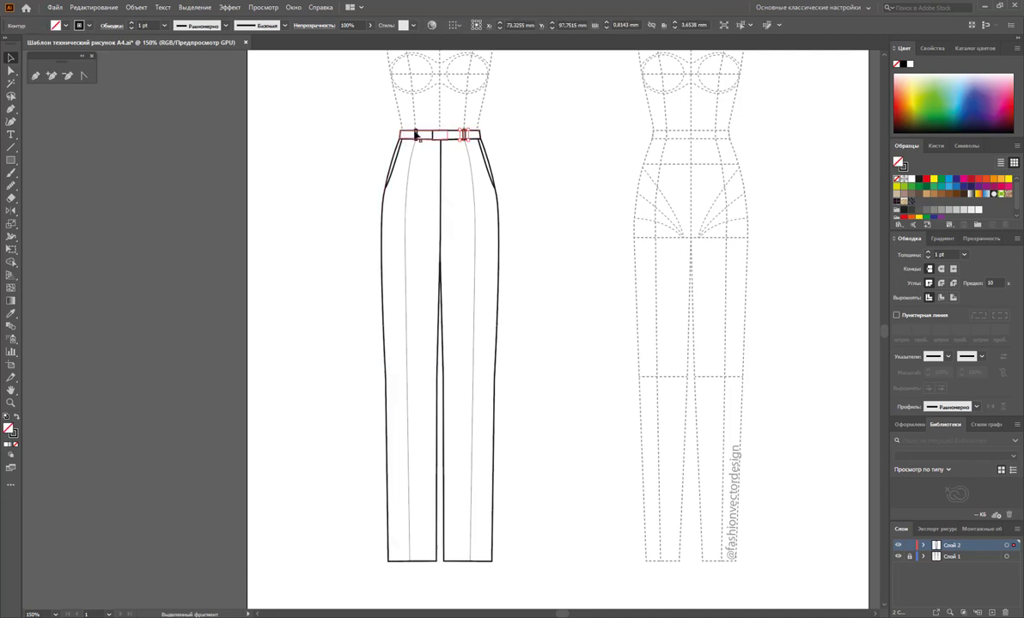
{"action": "left_click", "coordinate": [911, 181]}
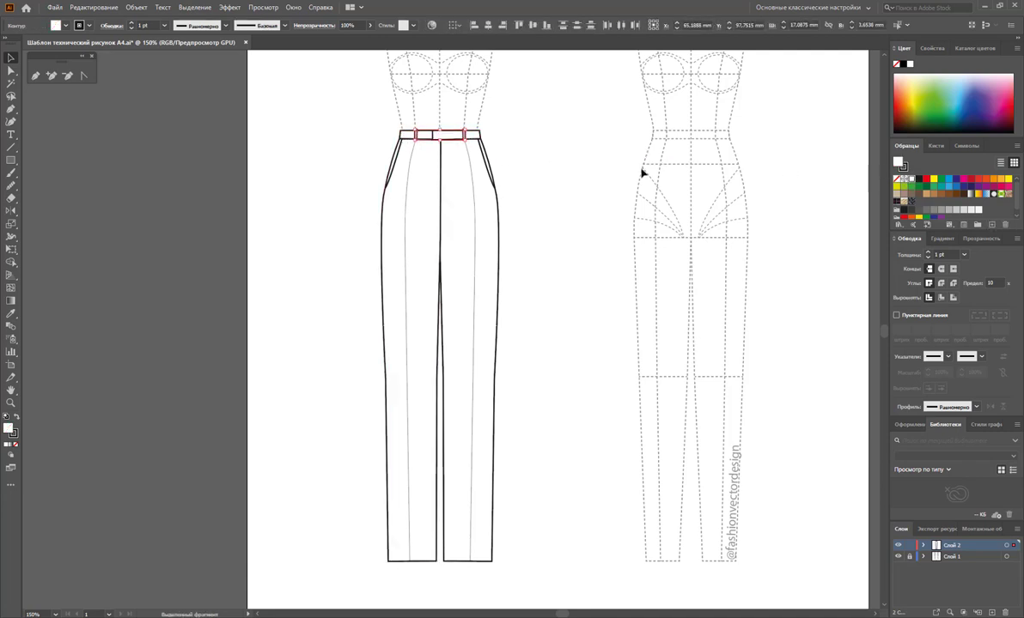
{"action": "left_click", "coordinate": [614, 163]}
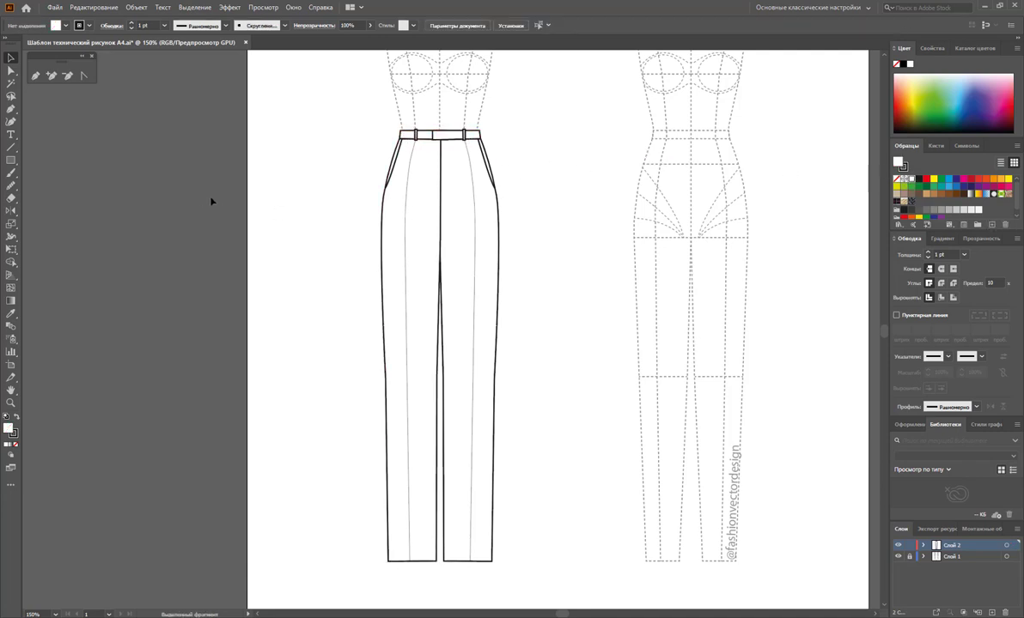
Drag the waistband's bottom corner anchors slightly so its lower edge runs level
{"action": "left_click", "coordinate": [11, 403]}
{"action": "left_click_drag", "start_coordinate": [458, 142], "coordinate": [412, 173]}
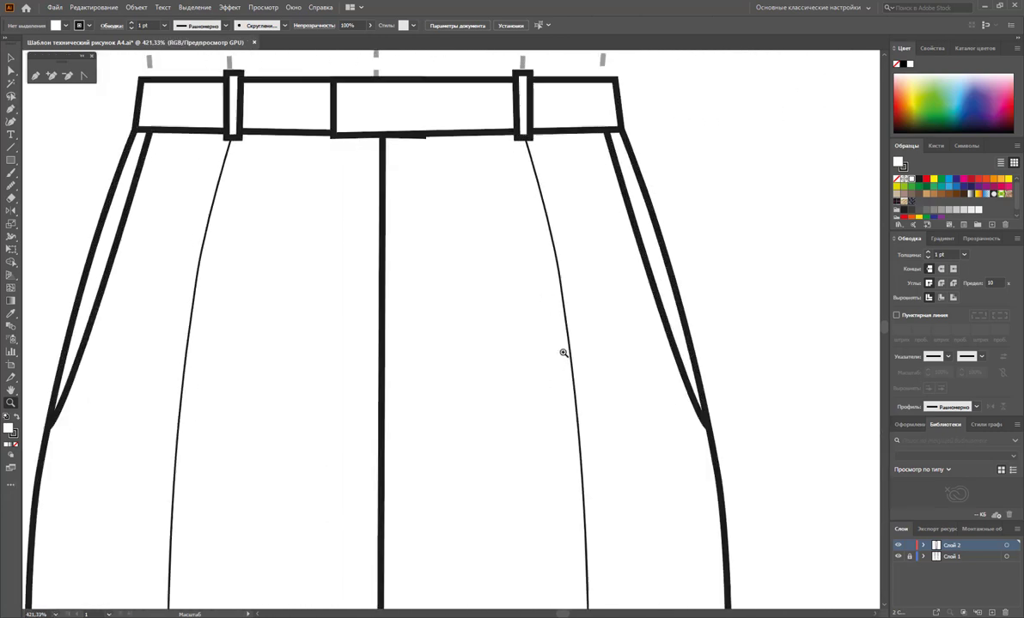
{"action": "left_click", "coordinate": [11, 71]}
{"action": "left_click", "coordinate": [258, 192]}
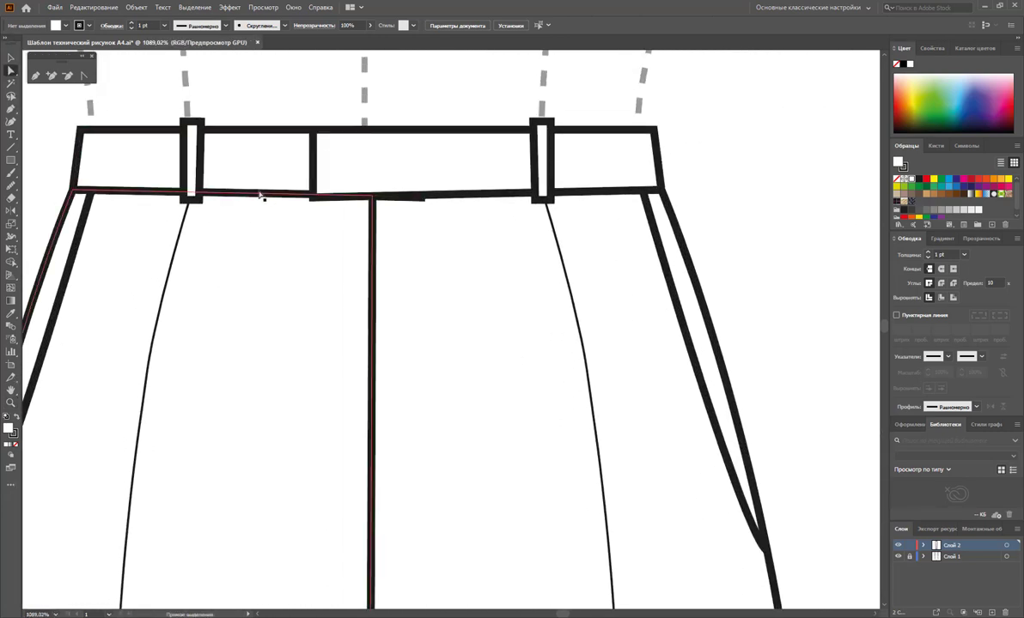
{"action": "left_click_drag", "start_coordinate": [421, 194], "coordinate": [422, 187]}
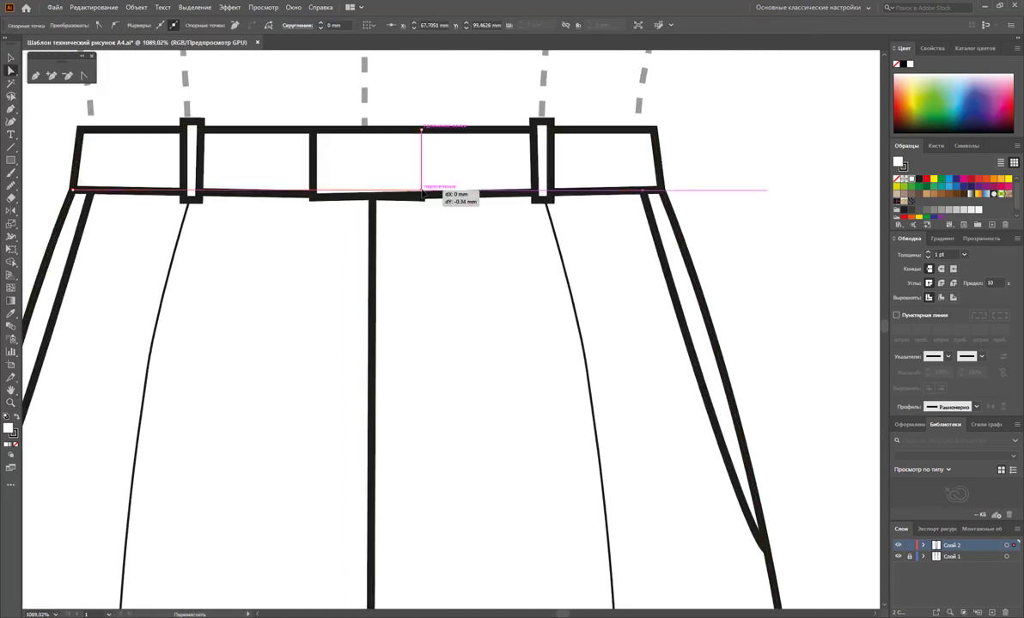
{"action": "left_click_drag", "start_coordinate": [312, 196], "coordinate": [312, 193]}
{"action": "left_click_drag", "start_coordinate": [420, 193], "coordinate": [421, 192]}
{"action": "left_click", "coordinate": [726, 178]}
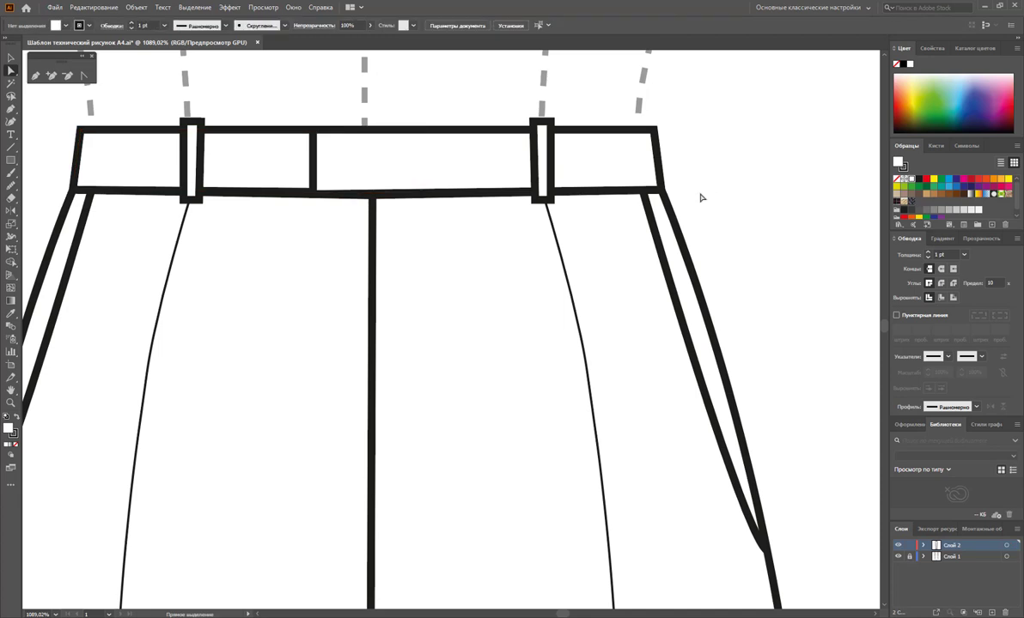
{"action": "key", "text": "z"}
{"action": "left_click", "coordinate": [423, 382], "text": "alt"}
{"action": "left_click", "coordinate": [420, 366], "text": "alt"}
{"action": "left_click", "coordinate": [437, 386], "text": "alt"}
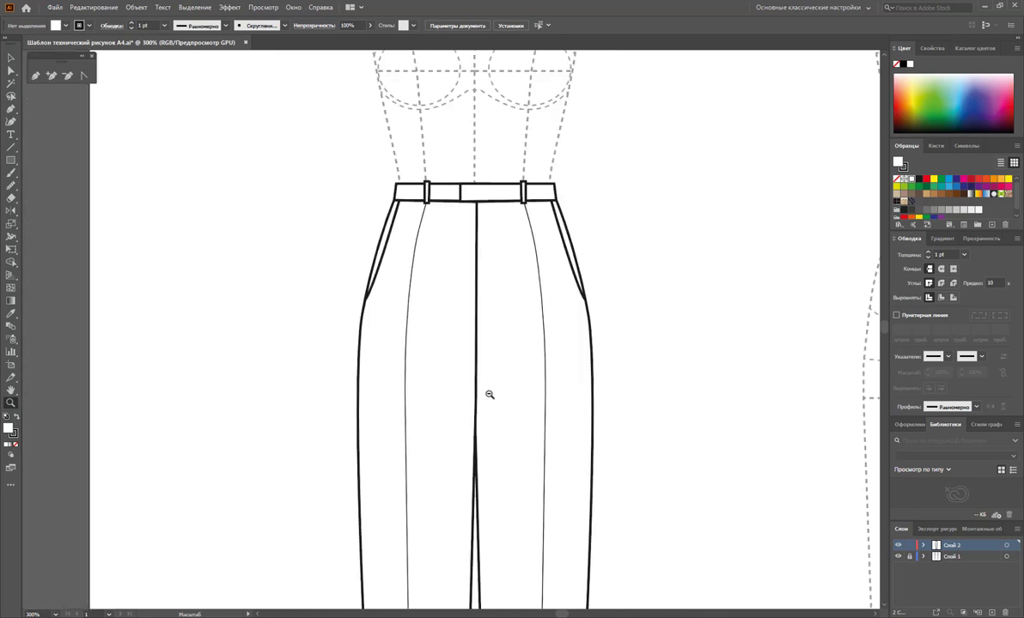
Zoom in on the trouser hems and select both leg outlines
{"action": "left_click", "coordinate": [485, 393], "text": "alt"}
{"action": "scroll", "coordinate": [520, 364], "scroll_direction": "up", "scroll_amount": 1}
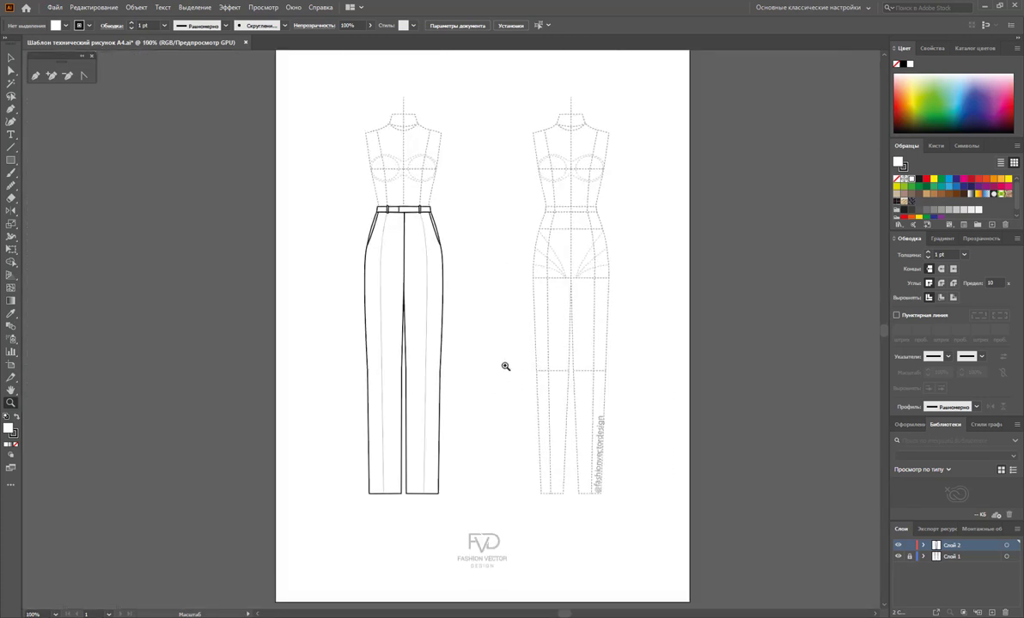
{"action": "left_click", "coordinate": [505, 414]}
{"action": "left_click", "coordinate": [371, 295]}
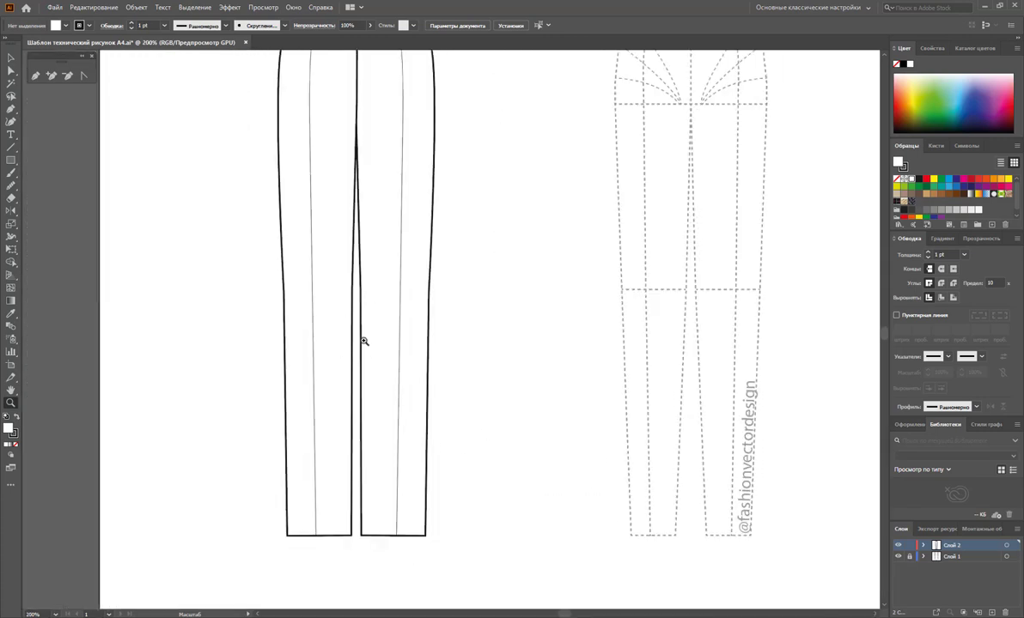
{"action": "left_click", "coordinate": [377, 426]}
{"action": "left_click", "coordinate": [411, 425]}
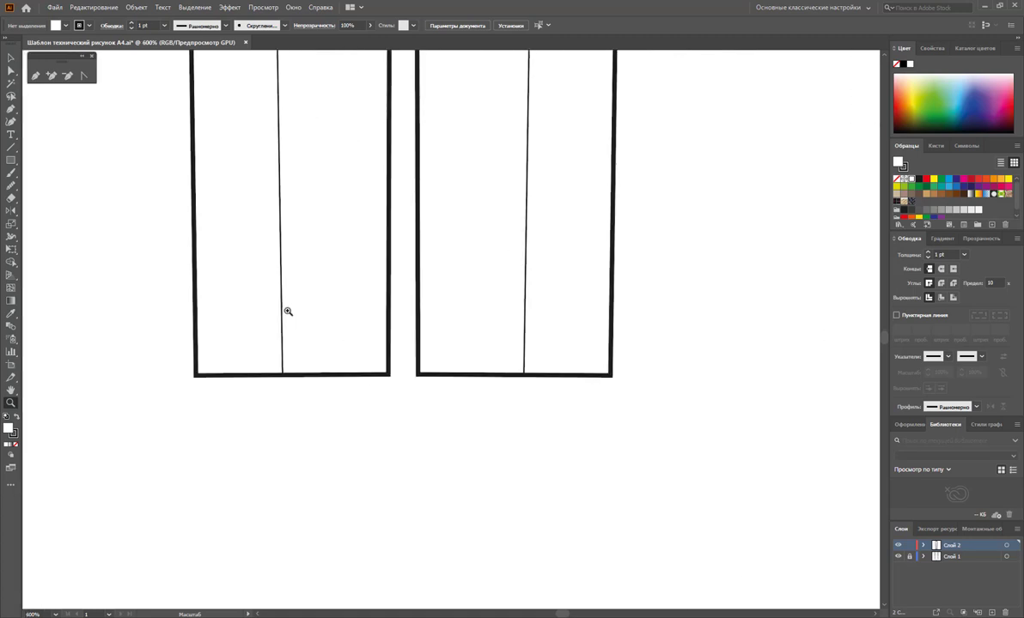
{"action": "key", "text": "v"}
{"action": "left_click_drag", "start_coordinate": [407, 402], "coordinate": [352, 354]}
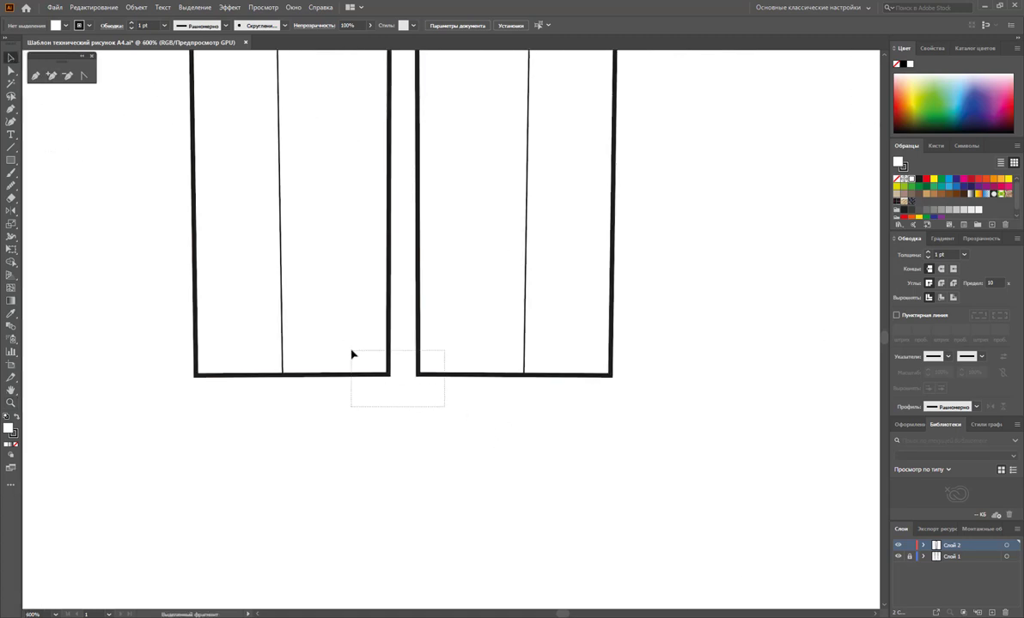
Add an anchor point at the centre of each leg's hem
{"action": "left_click", "coordinate": [50, 75]}
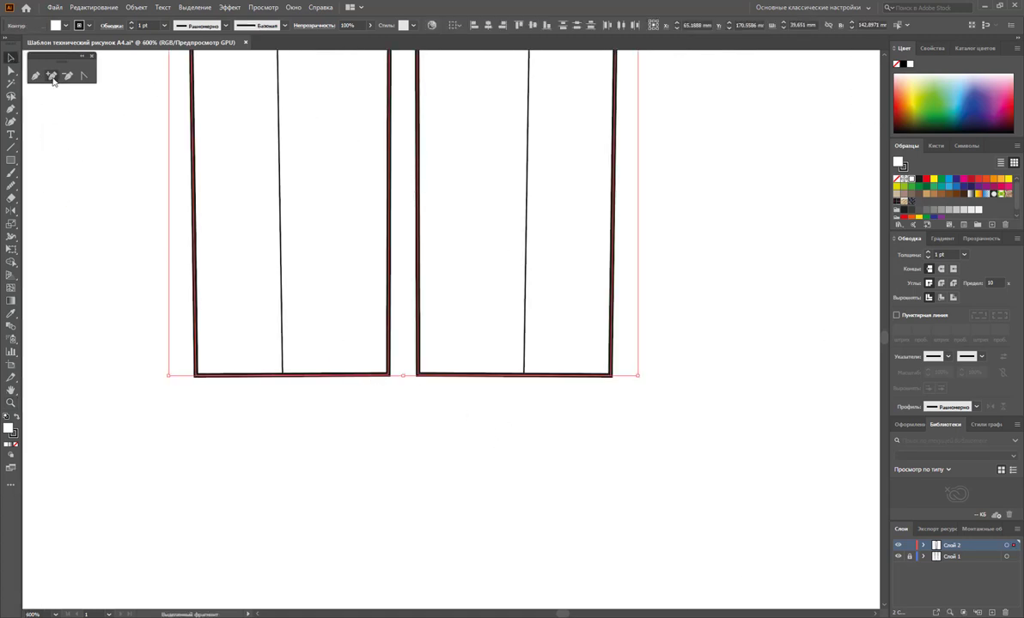
{"action": "left_click", "coordinate": [283, 375]}
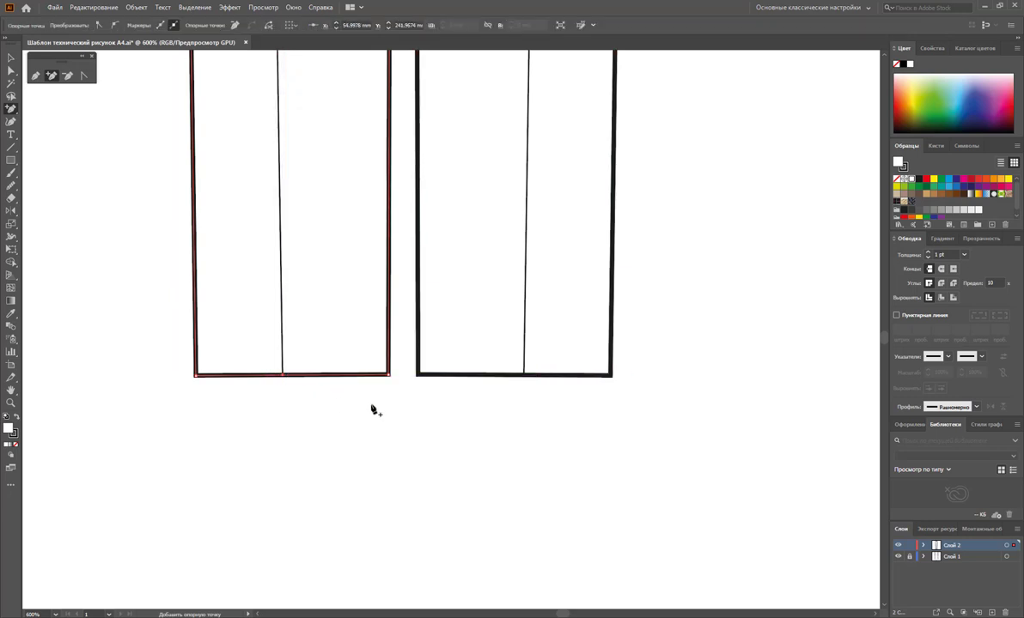
{"action": "left_click", "coordinate": [525, 382]}
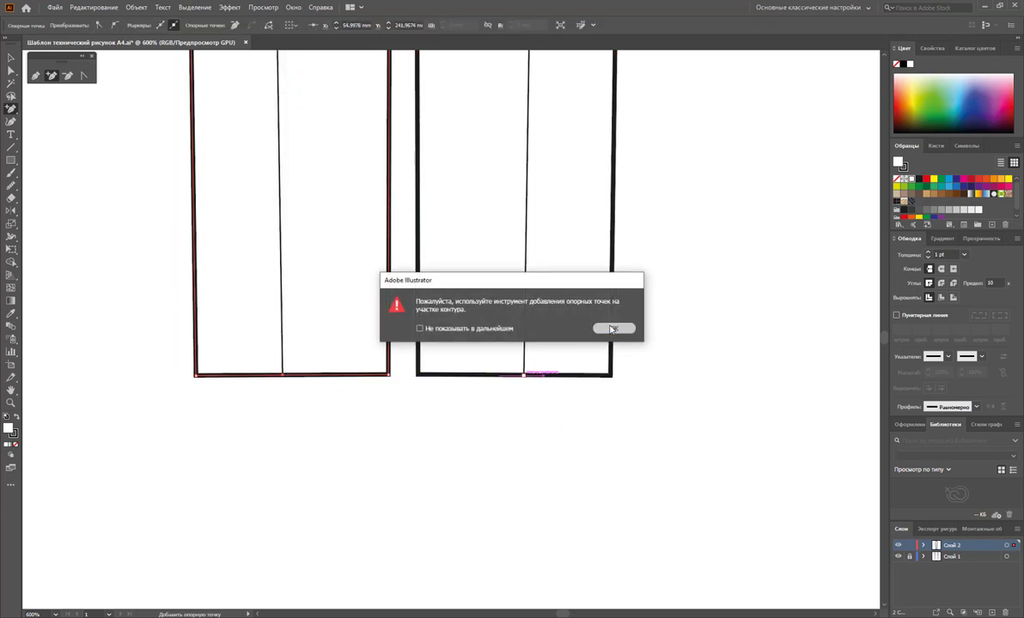
{"action": "key", "text": "Return"}
{"action": "left_click", "coordinate": [527, 380]}
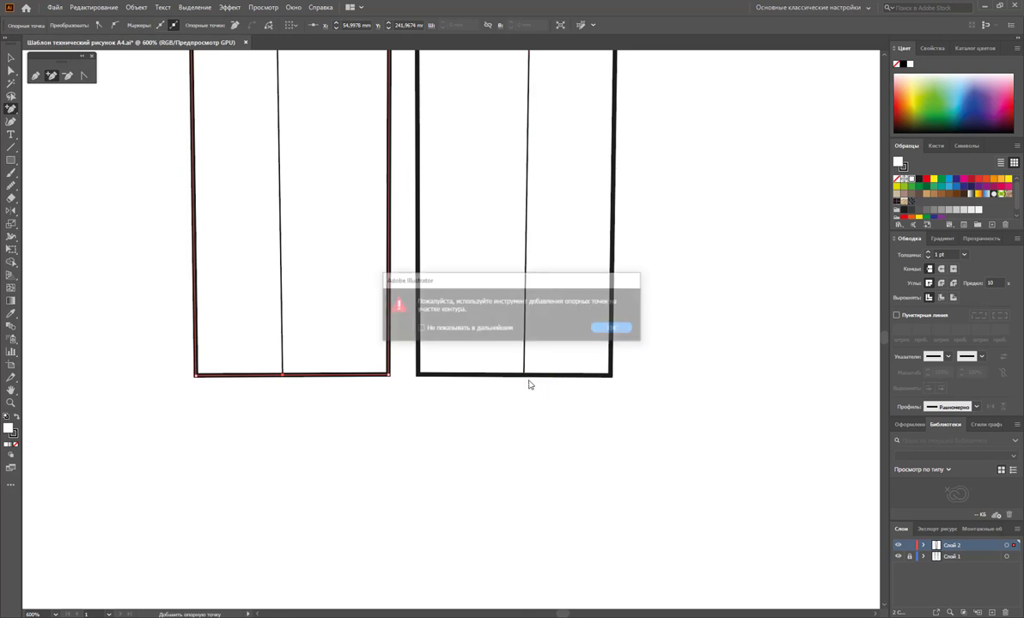
{"action": "key", "text": "Return"}
{"action": "left_click", "coordinate": [12, 57]}
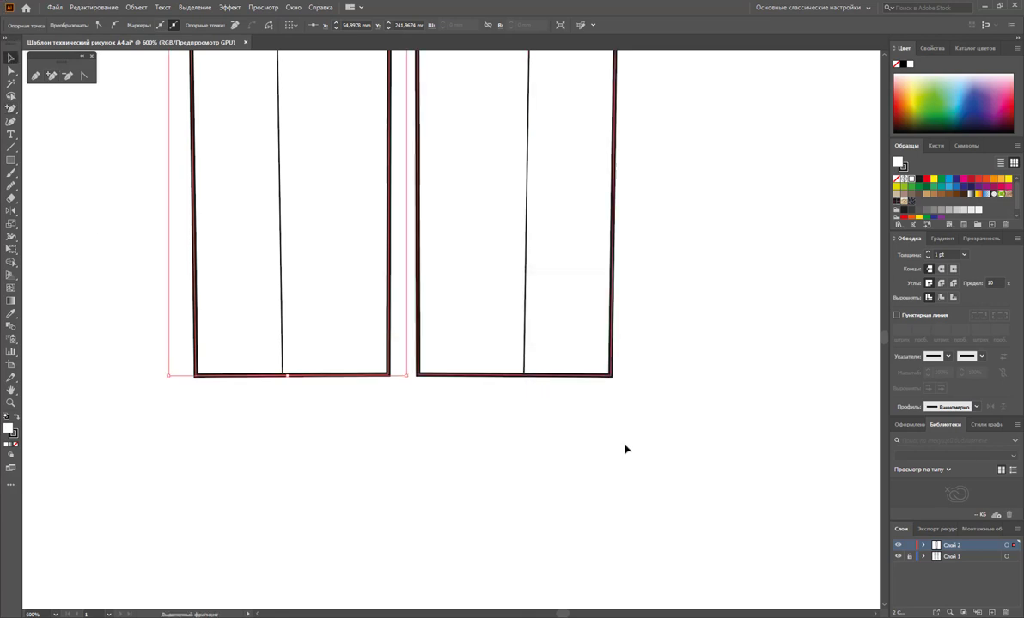
{"action": "left_click", "coordinate": [574, 354]}
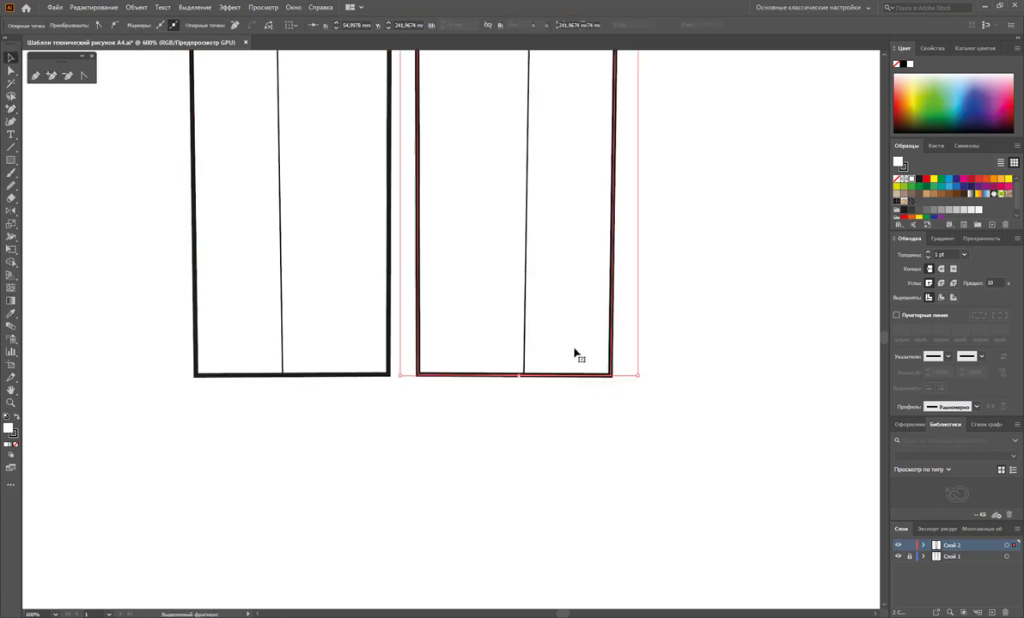
{"action": "left_click", "coordinate": [57, 76]}
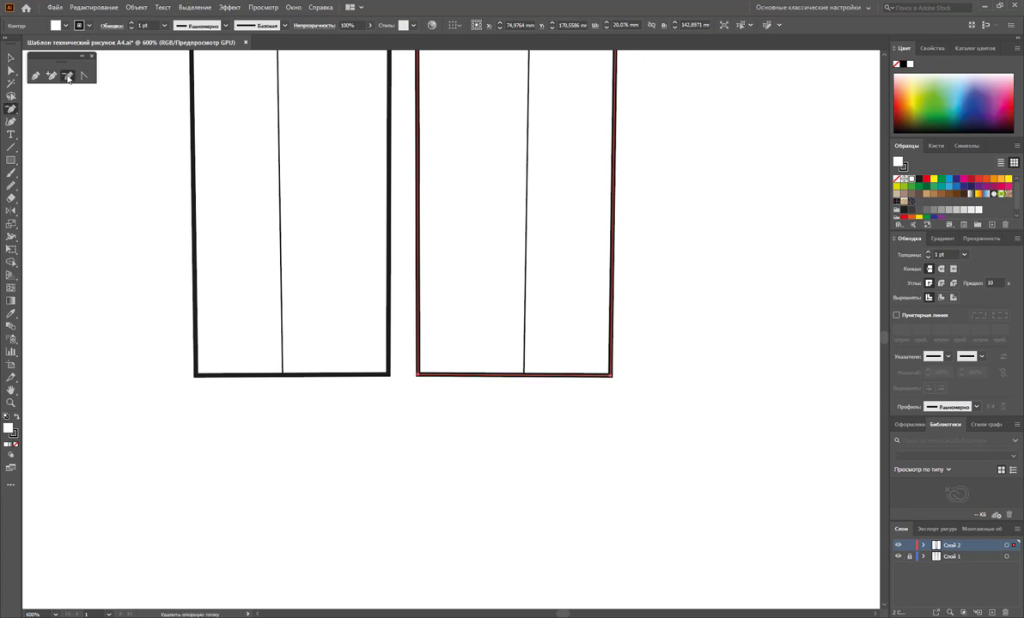
{"action": "left_click", "coordinate": [524, 375]}
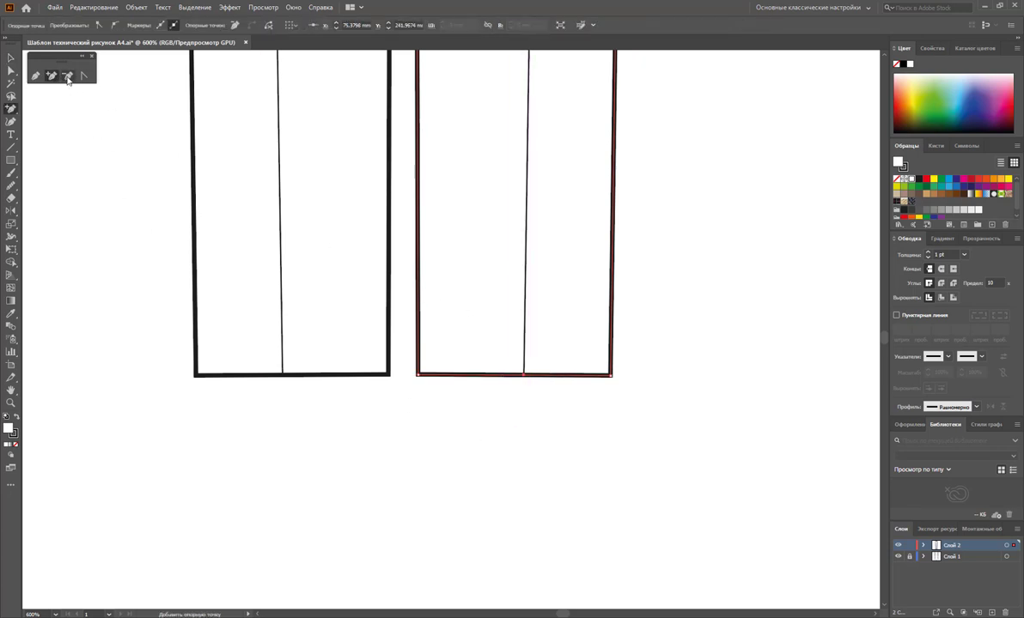
Nudge the inner and outer hem corners of both legs up with the arrow key
{"action": "key", "text": "a"}
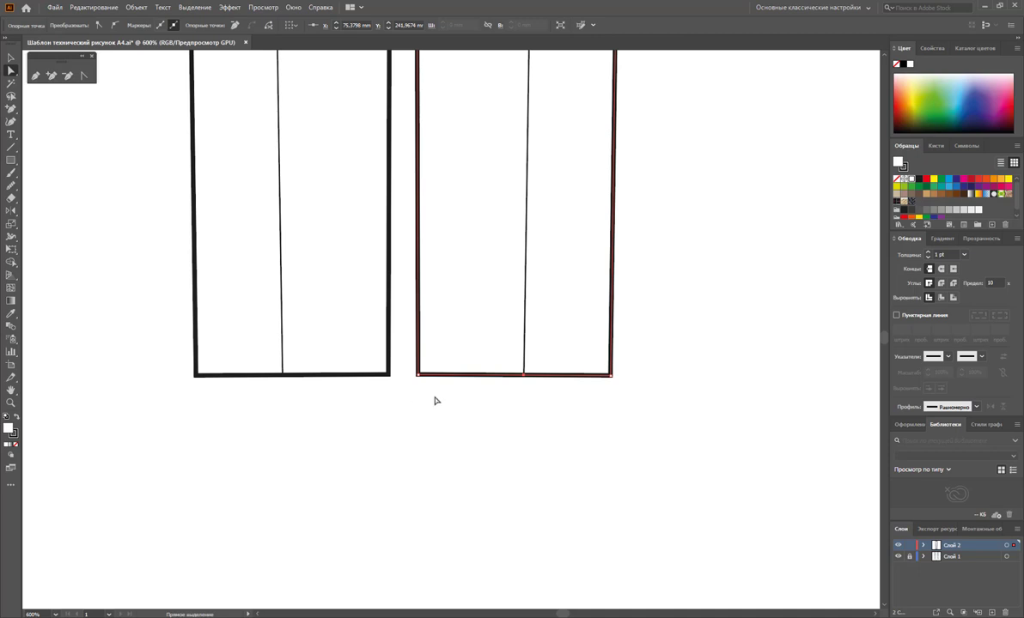
{"action": "left_click_drag", "start_coordinate": [435, 400], "coordinate": [370, 367]}
{"action": "key", "text": "Up"}
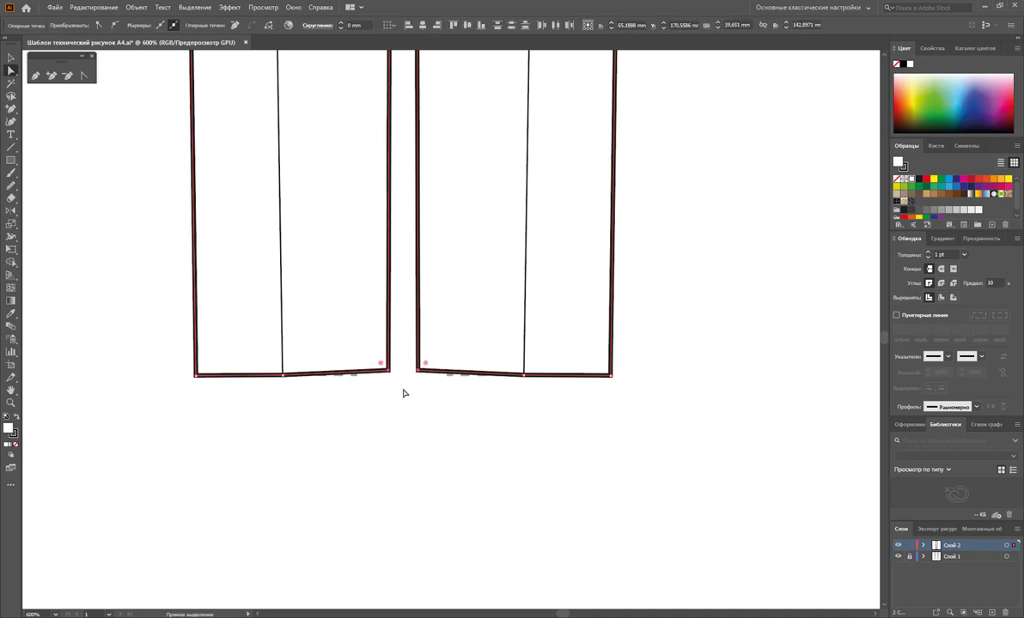
{"action": "left_click_drag", "start_coordinate": [621, 402], "coordinate": [599, 361]}
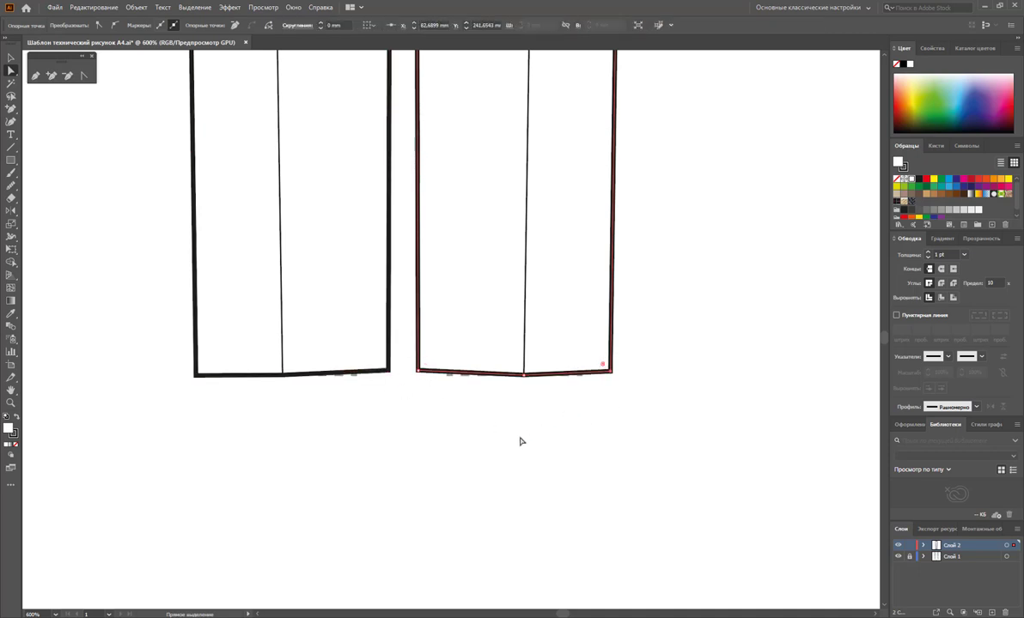
{"action": "key", "text": "Up"}
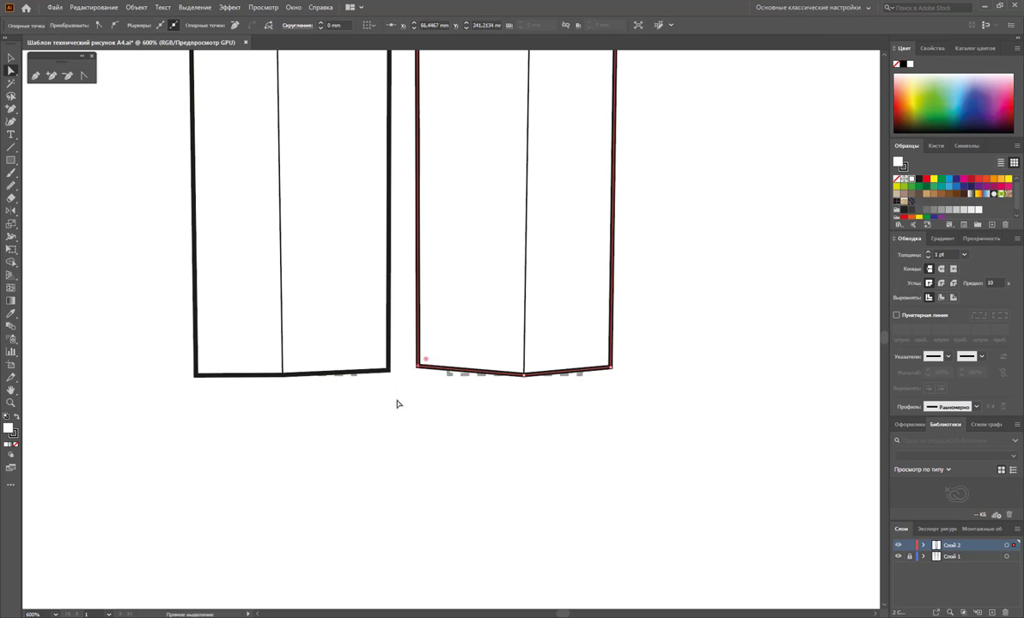
{"action": "left_click_drag", "start_coordinate": [395, 407], "coordinate": [377, 359]}
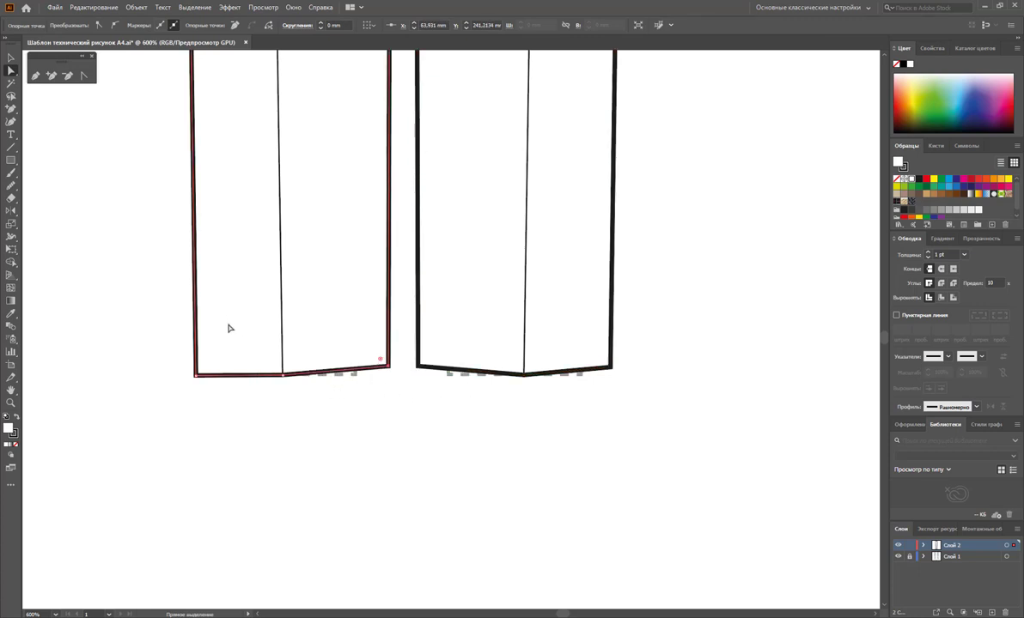
{"action": "key", "text": "Up"}
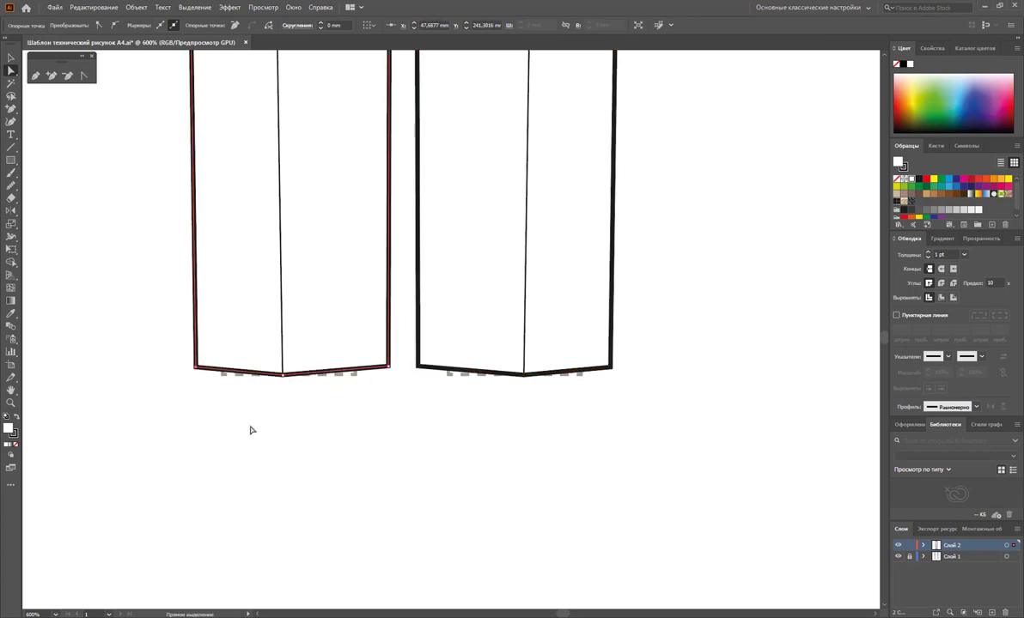
{"action": "left_click", "coordinate": [251, 429]}
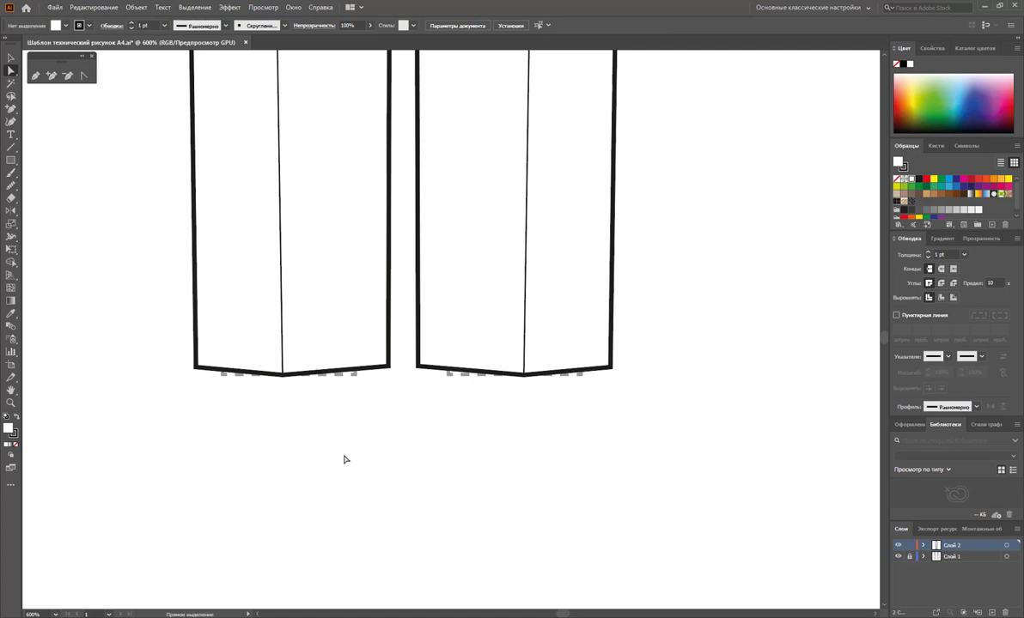
Alt-drag a copy of the whole trousers sketch onto the right-hand figure
{"action": "key", "text": "z"}
{"action": "left_click", "coordinate": [461, 280], "text": "alt"}
{"action": "left_click", "coordinate": [548, 284], "text": "alt"}
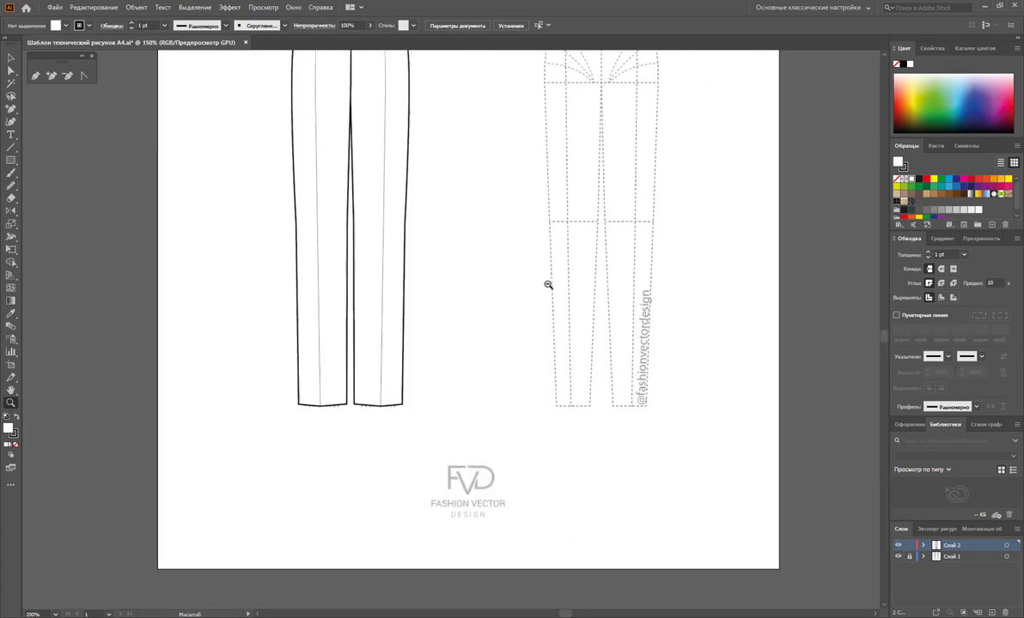
{"action": "left_click", "coordinate": [465, 299], "text": "alt"}
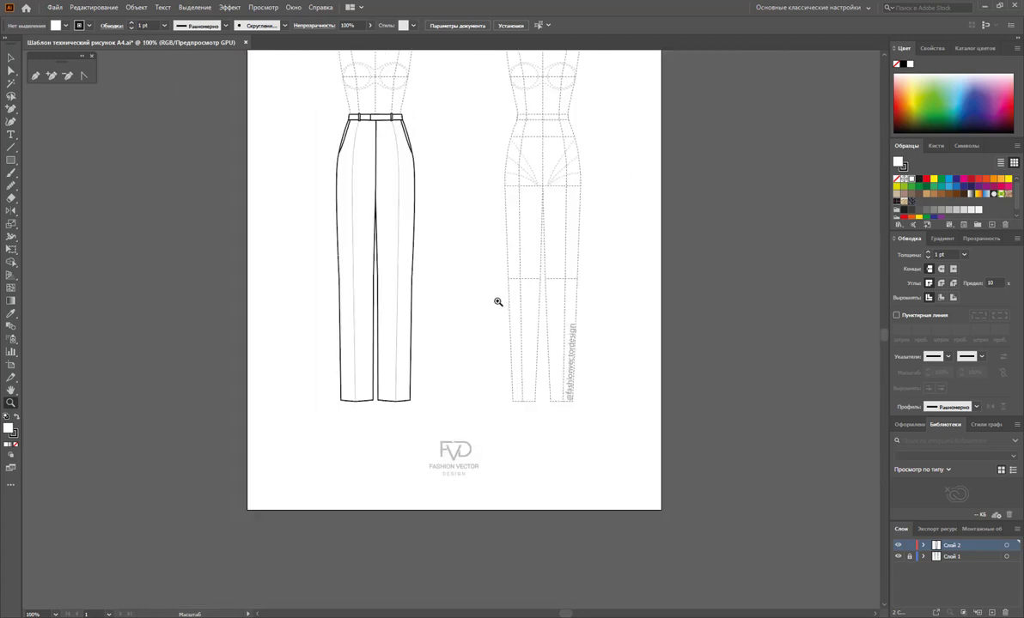
{"action": "scroll", "coordinate": [498, 302], "scroll_direction": "up", "scroll_amount": 2}
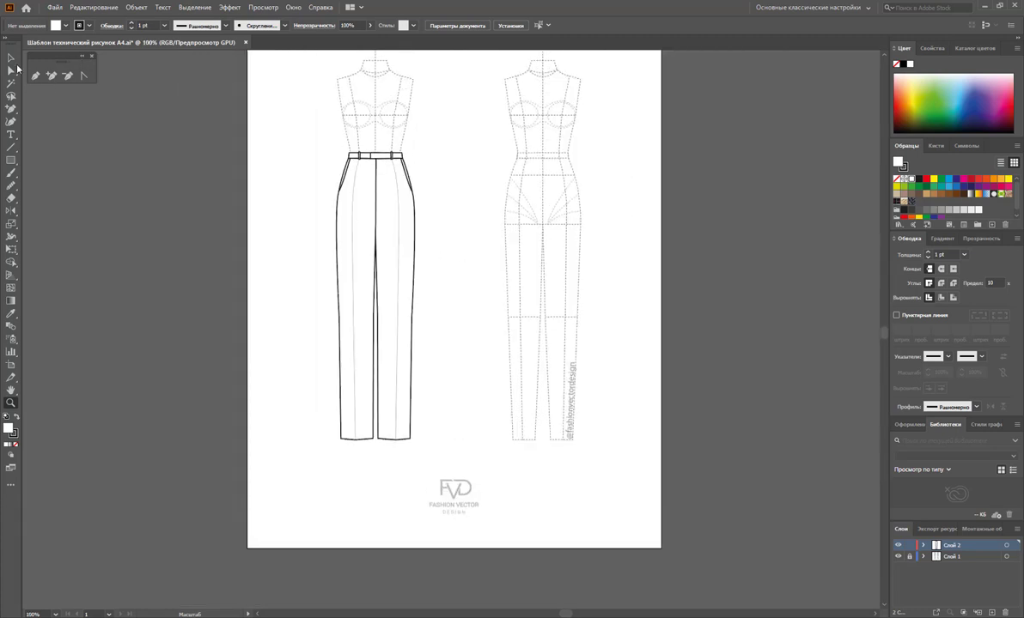
{"action": "left_click", "coordinate": [12, 58]}
{"action": "left_click", "coordinate": [398, 170]}
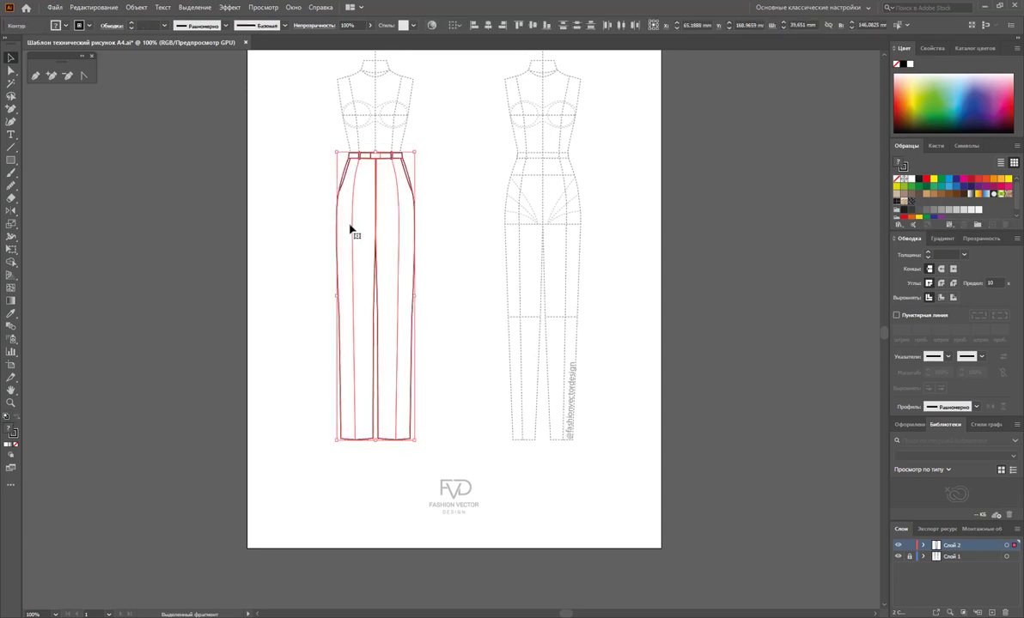
{"action": "mouse_move", "coordinate": [352, 227]}
{"action": "left_mouse_down"}
{"action": "mouse_move", "coordinate": [531, 237]}
{"action": "mouse_move", "coordinate": [518, 241]}
{"action": "left_mouse_up"}
{"action": "left_click", "coordinate": [625, 261]}
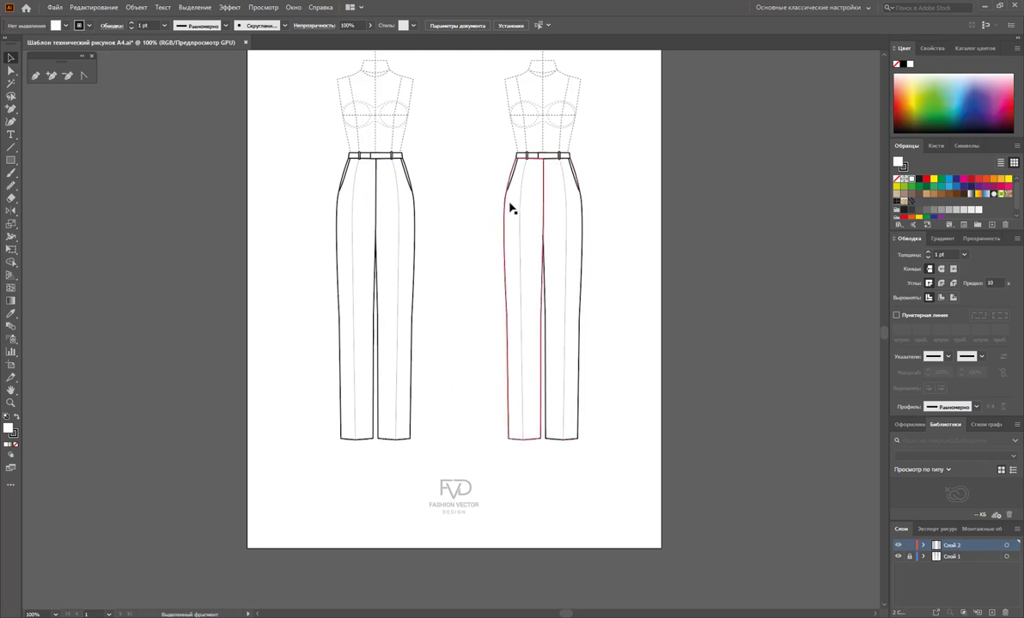
{"action": "left_click", "coordinate": [10, 403]}
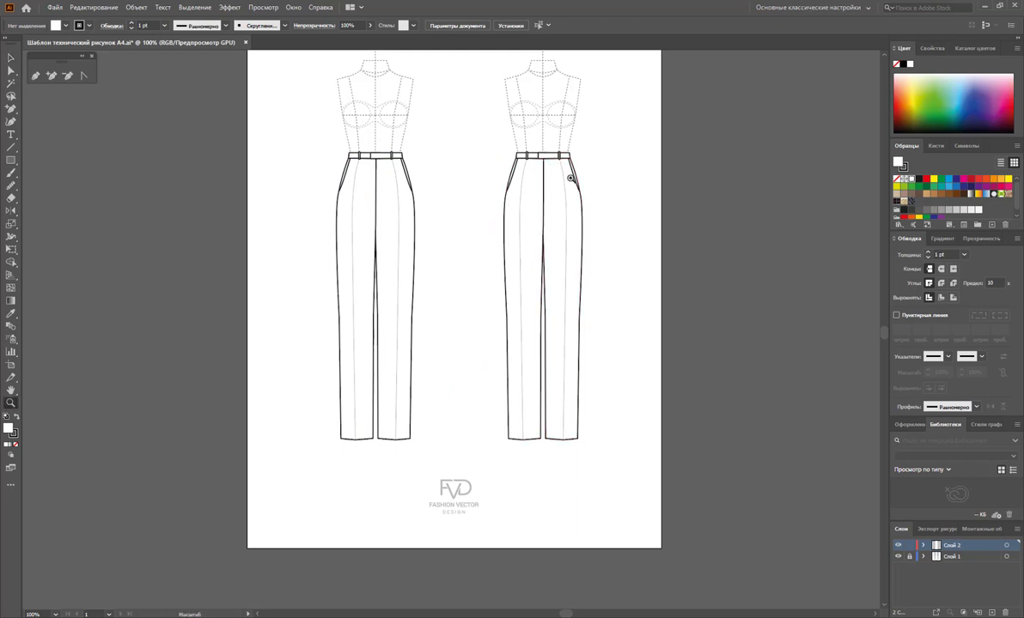
Delete the left and right slanted pocket curves from the copied trousers' hips
{"action": "left_click_drag", "start_coordinate": [570, 178], "coordinate": [649, 261]}
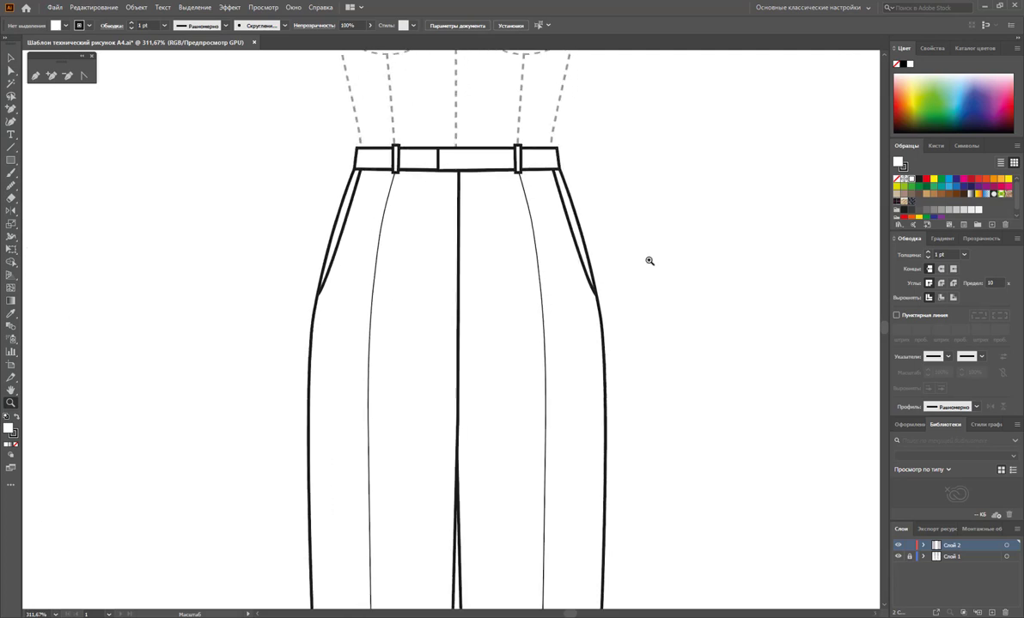
{"action": "left_click", "coordinate": [11, 56]}
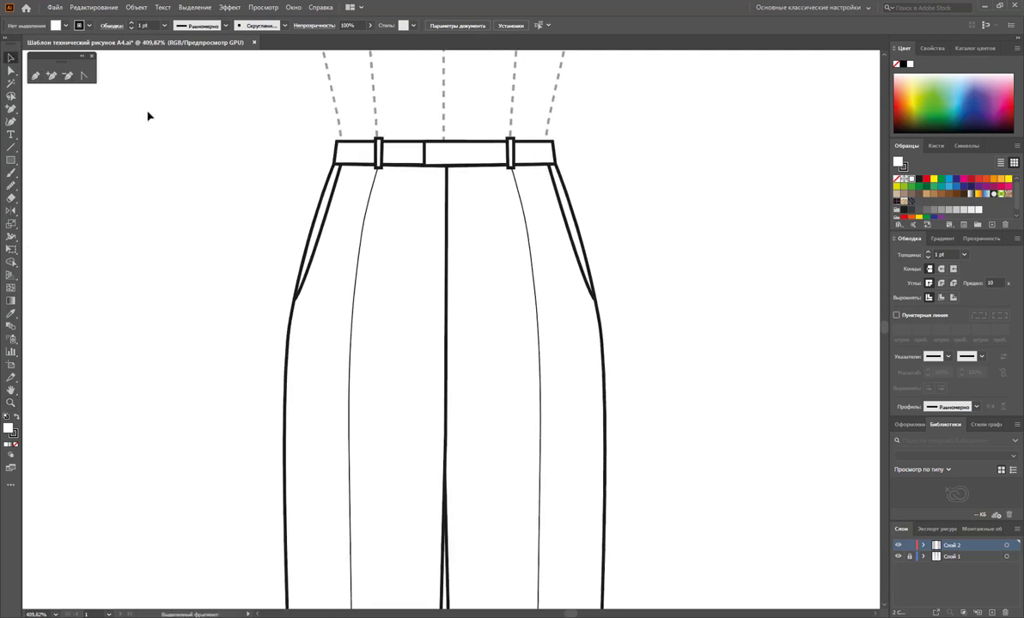
{"action": "left_click", "coordinate": [330, 201]}
{"action": "key", "text": "Delete"}
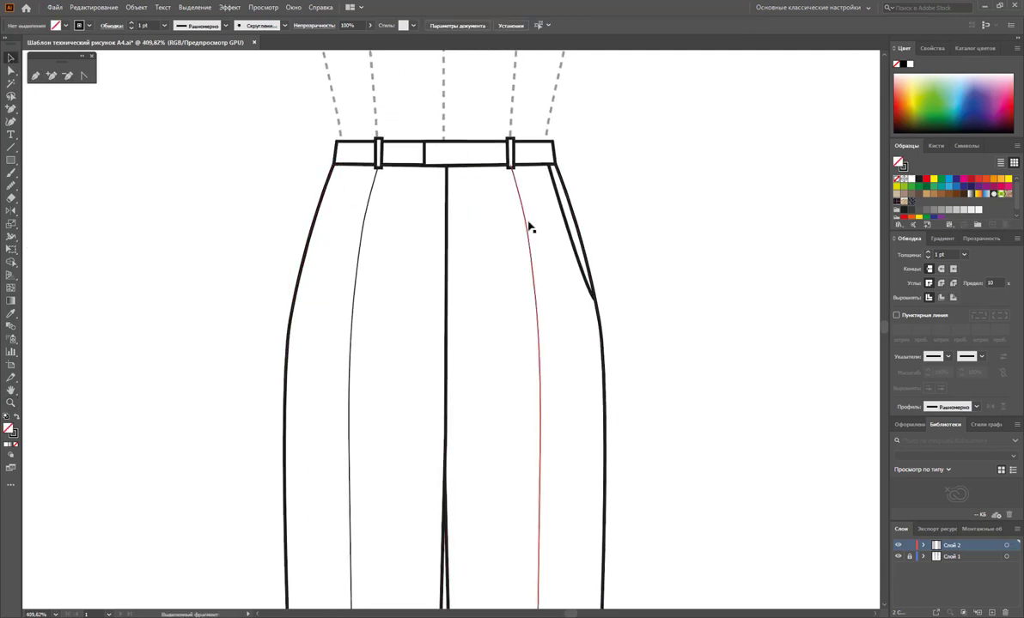
{"action": "left_click", "coordinate": [560, 203]}
{"action": "key", "text": "Delete"}
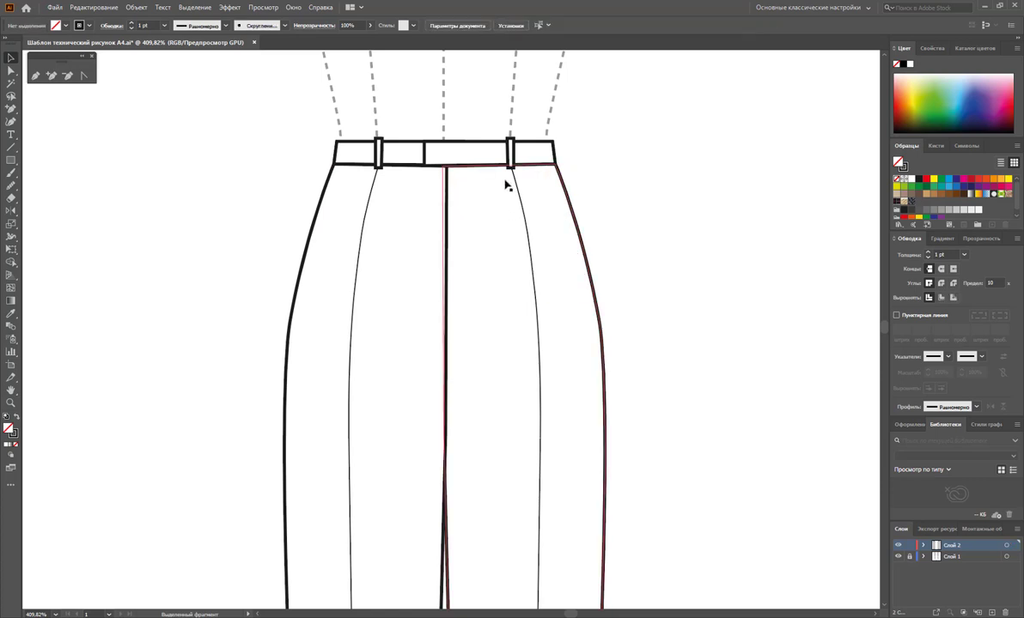
{"action": "left_click", "coordinate": [447, 154]}
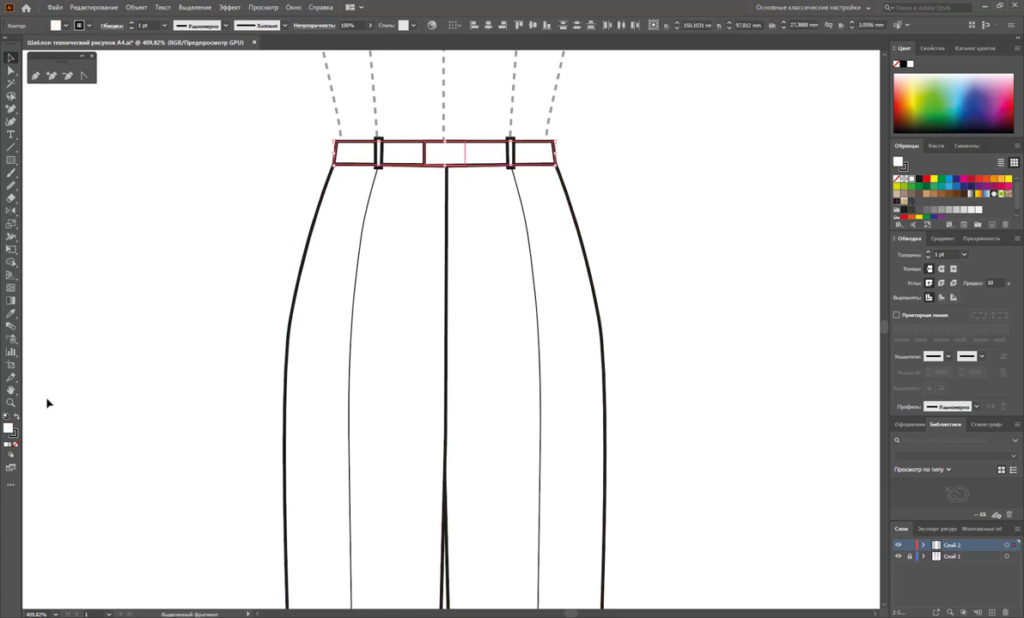
Open the Pathfinder panel and remove the waistband's extra anchor points
{"action": "left_click", "coordinate": [297, 8]}
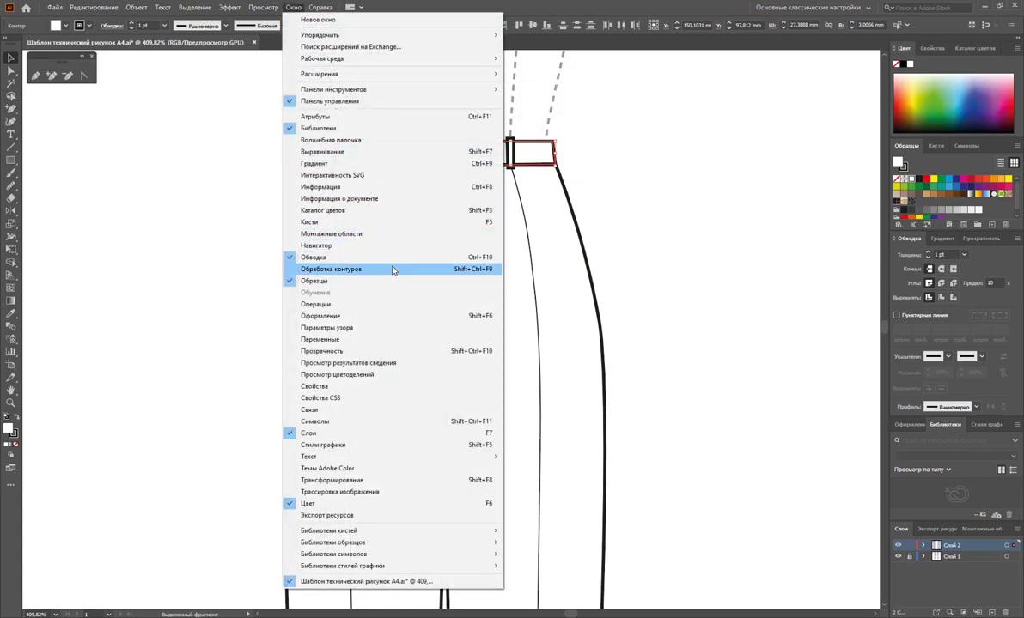
{"action": "left_click", "coordinate": [393, 271]}
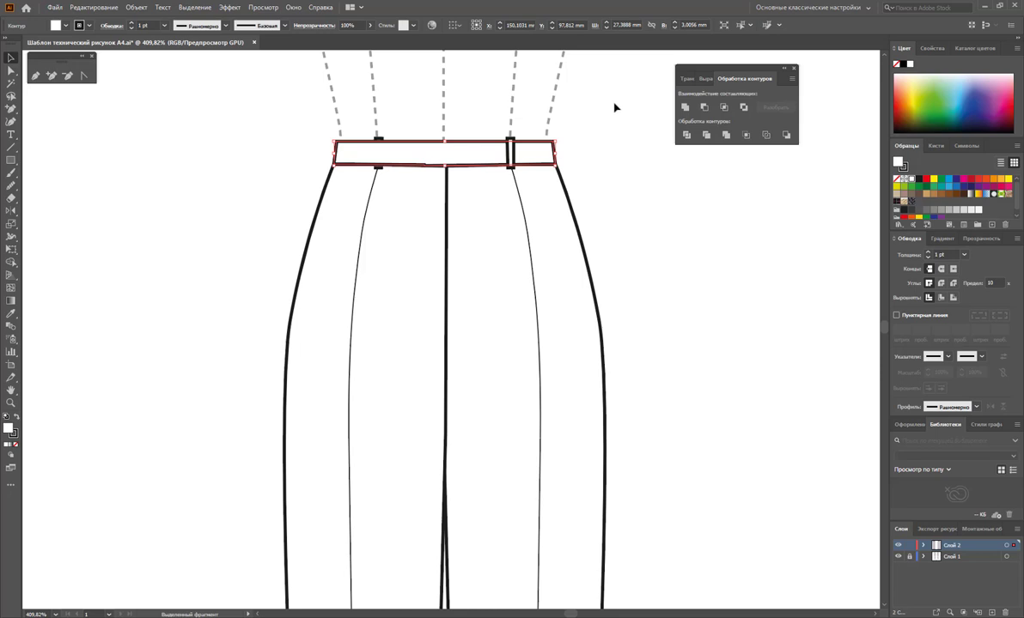
{"action": "left_click", "coordinate": [66, 77]}
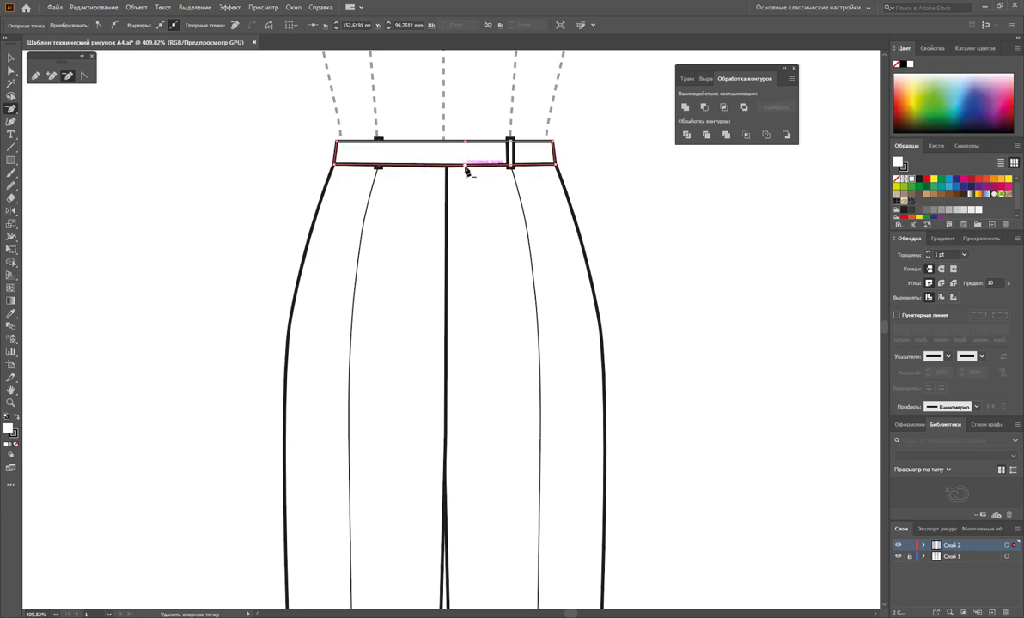
Bring the left belt loop in front of the waistband with Arrange > Bring to Front
{"action": "left_click", "coordinate": [13, 61]}
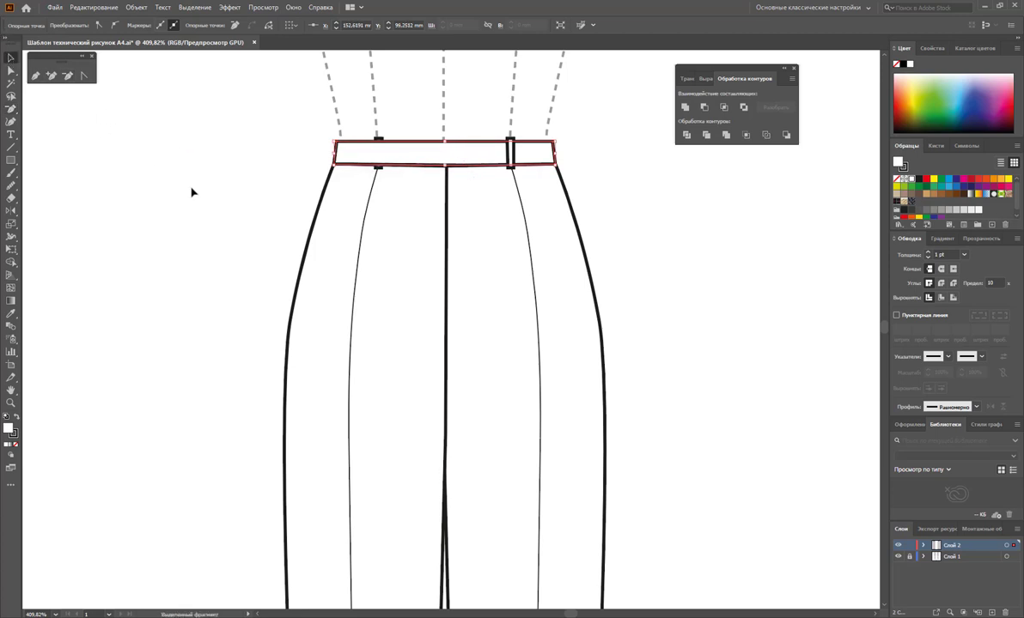
{"action": "left_click", "coordinate": [405, 189]}
{"action": "left_click", "coordinate": [380, 169]}
{"action": "right_click", "coordinate": [381, 173]}
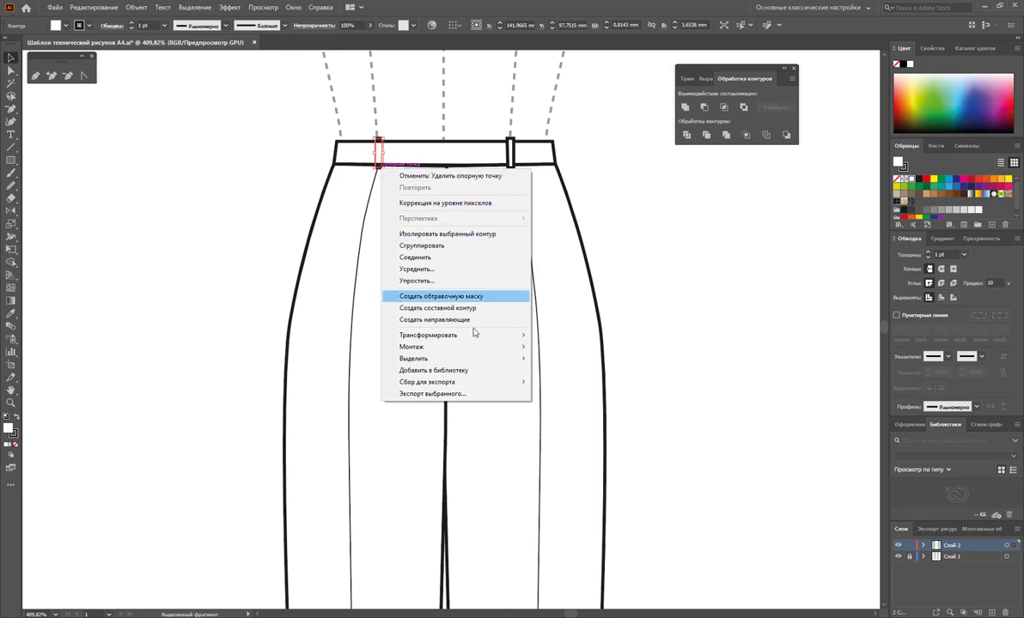
{"action": "mouse_move", "coordinate": [456, 347]}
{"action": "left_click", "coordinate": [572, 347]}
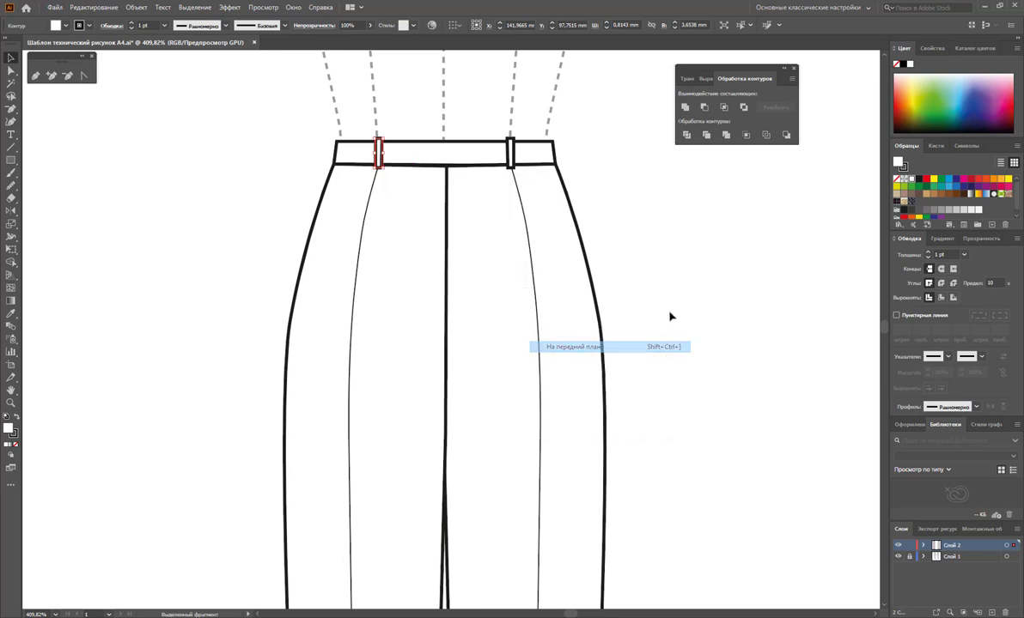
{"action": "left_click", "coordinate": [685, 316]}
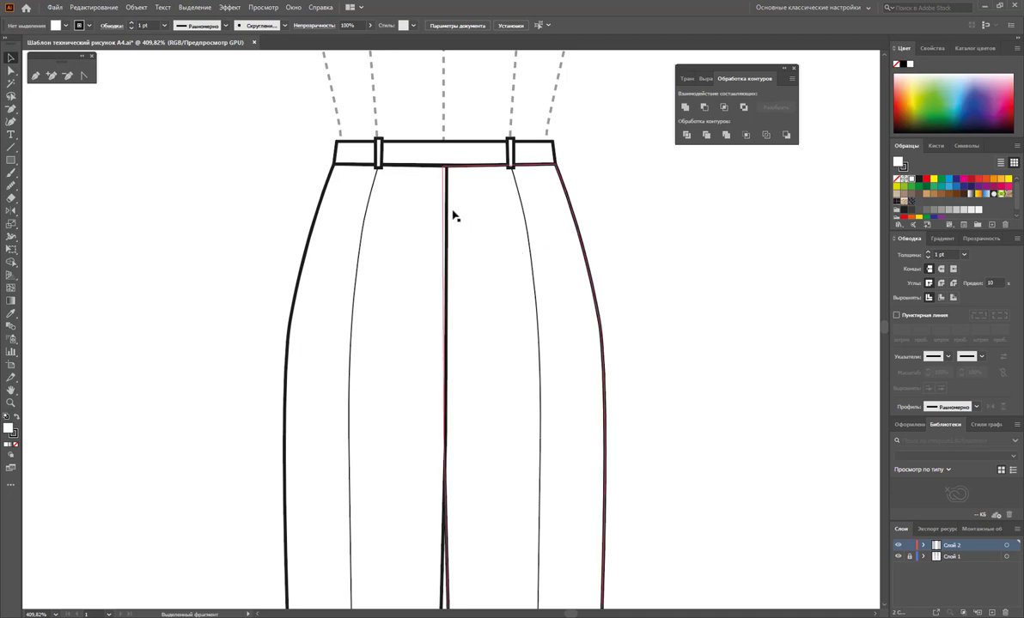
Set the fill of both trouser panels to None
{"action": "left_click", "coordinate": [373, 203]}
{"action": "left_click", "coordinate": [585, 227]}
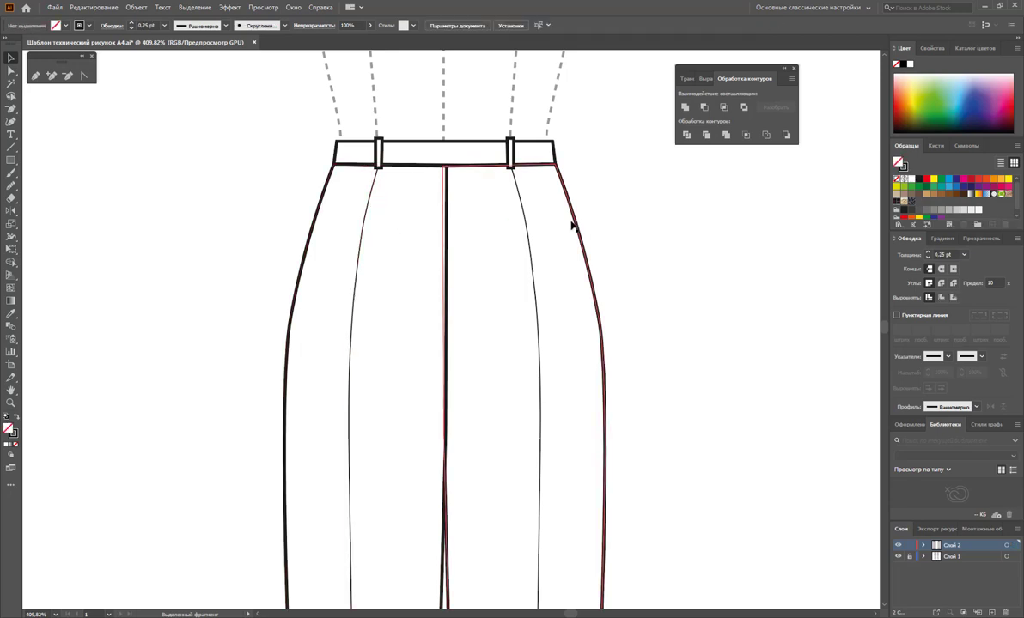
{"action": "left_click", "coordinate": [338, 218], "text": "shift"}
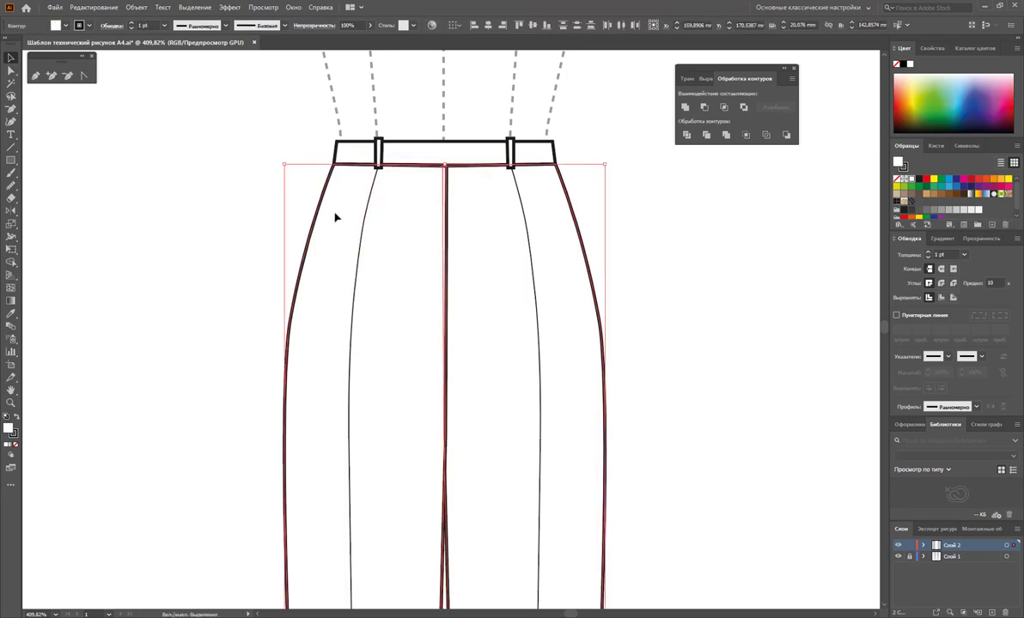
{"action": "left_click", "coordinate": [15, 446]}
{"action": "left_click", "coordinate": [142, 381]}
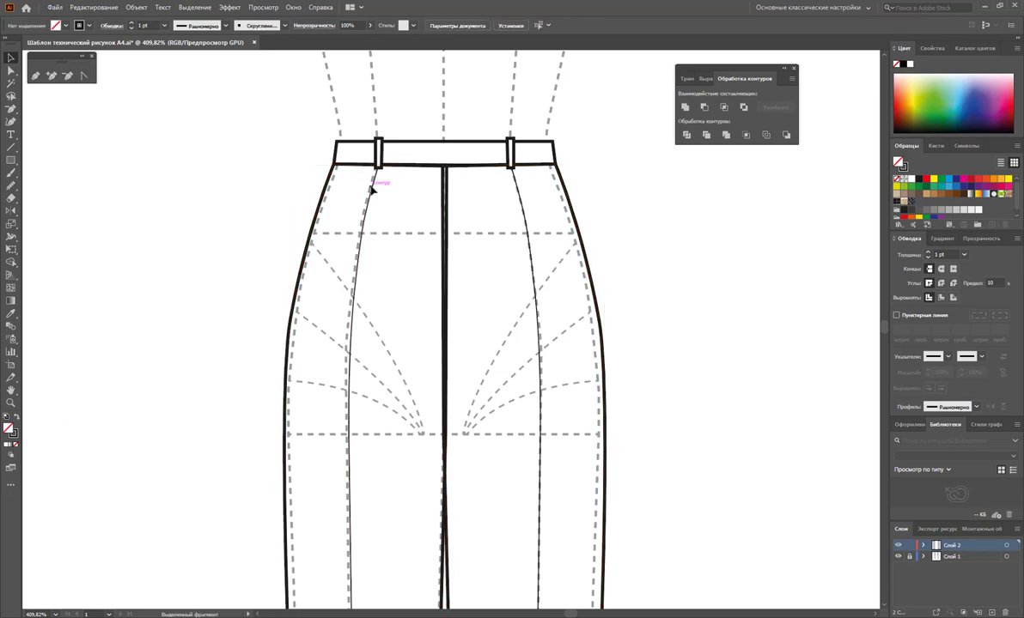
Add an anchor point partway down each inner leg line
{"action": "left_click", "coordinate": [352, 317]}
{"action": "scroll", "coordinate": [351, 317], "scroll_direction": "down", "scroll_amount": 2}
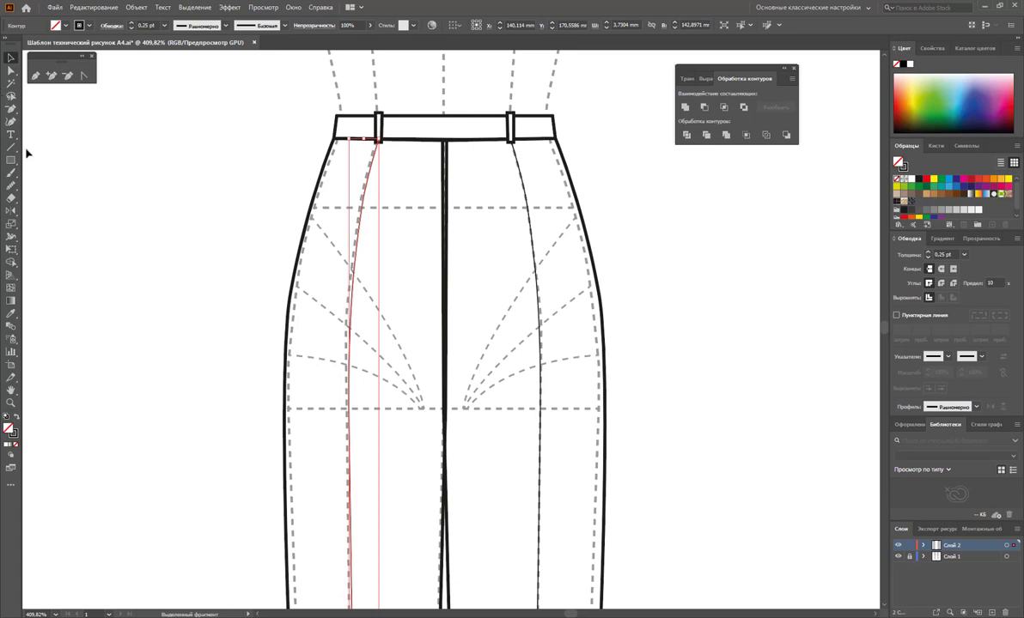
{"action": "left_click", "coordinate": [52, 75]}
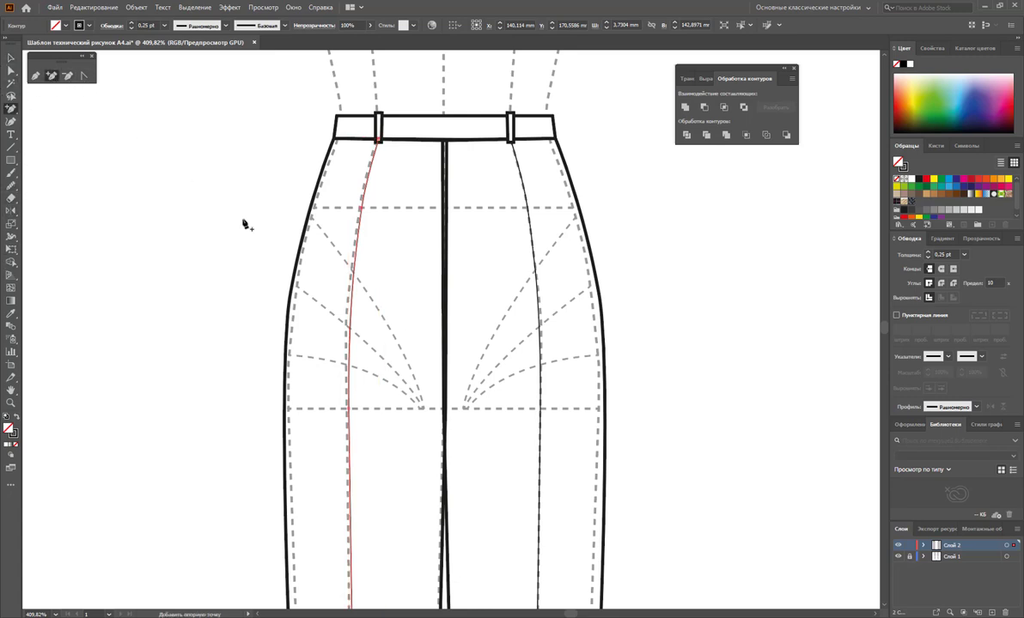
{"action": "left_click", "coordinate": [351, 338]}
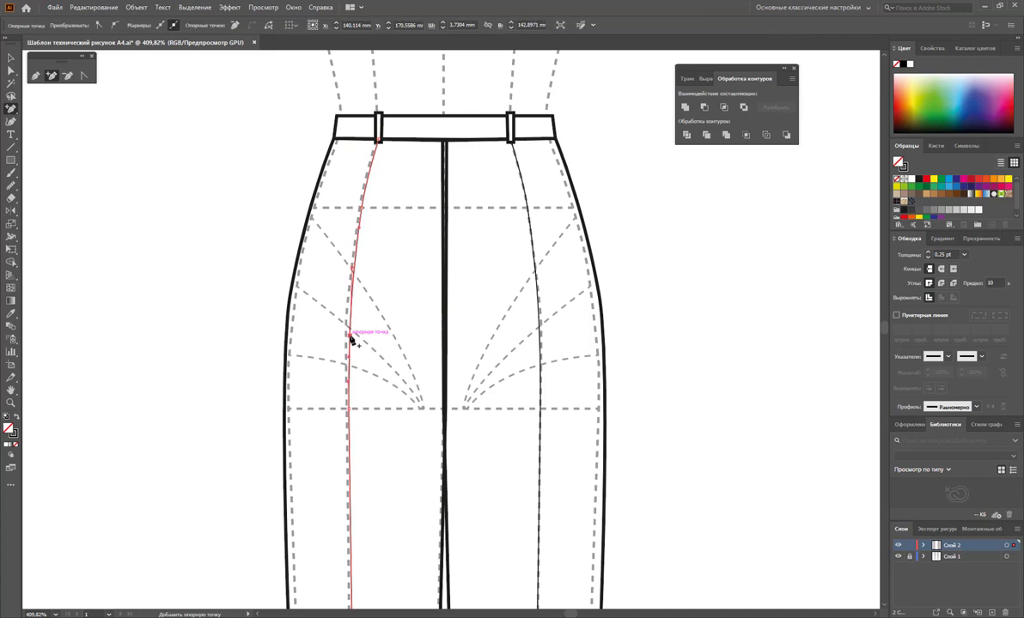
{"action": "left_click", "coordinate": [541, 342]}
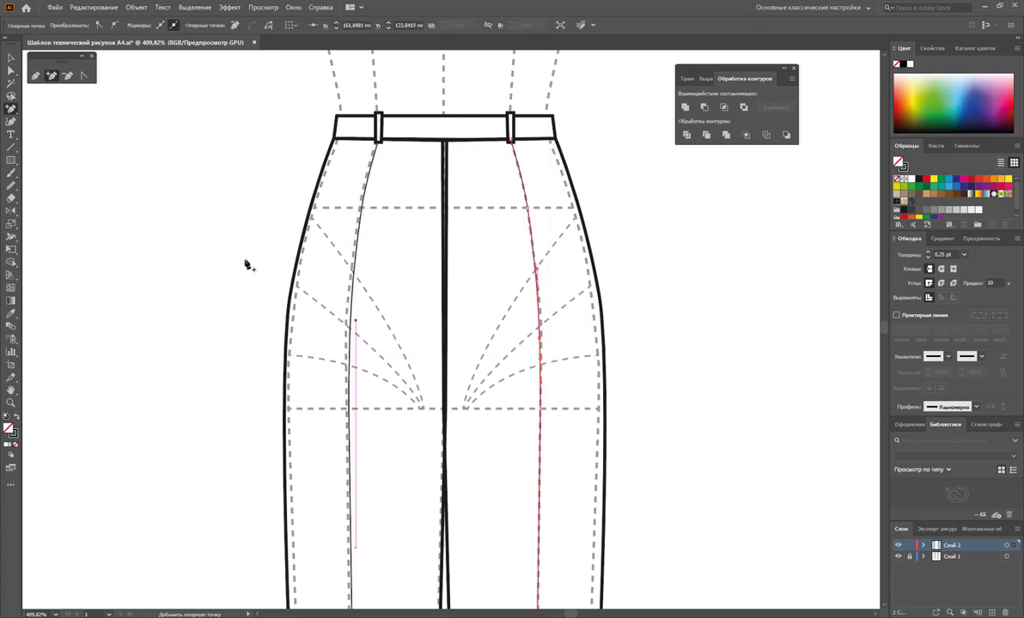
{"action": "left_click", "coordinate": [68, 75]}
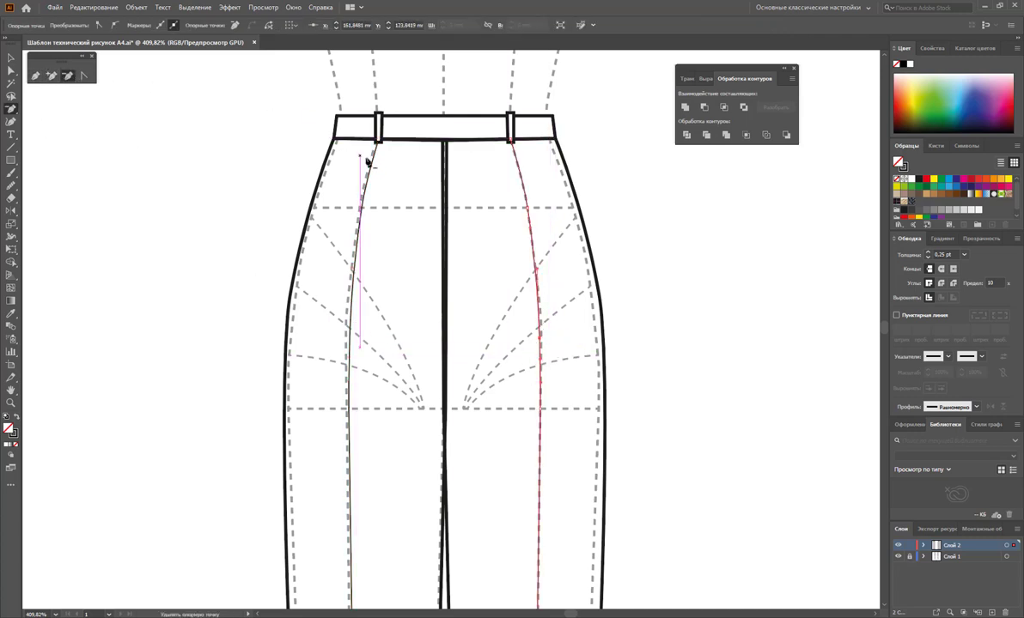
Remove the upper section of the left inner leg line
{"action": "left_click", "coordinate": [10, 70]}
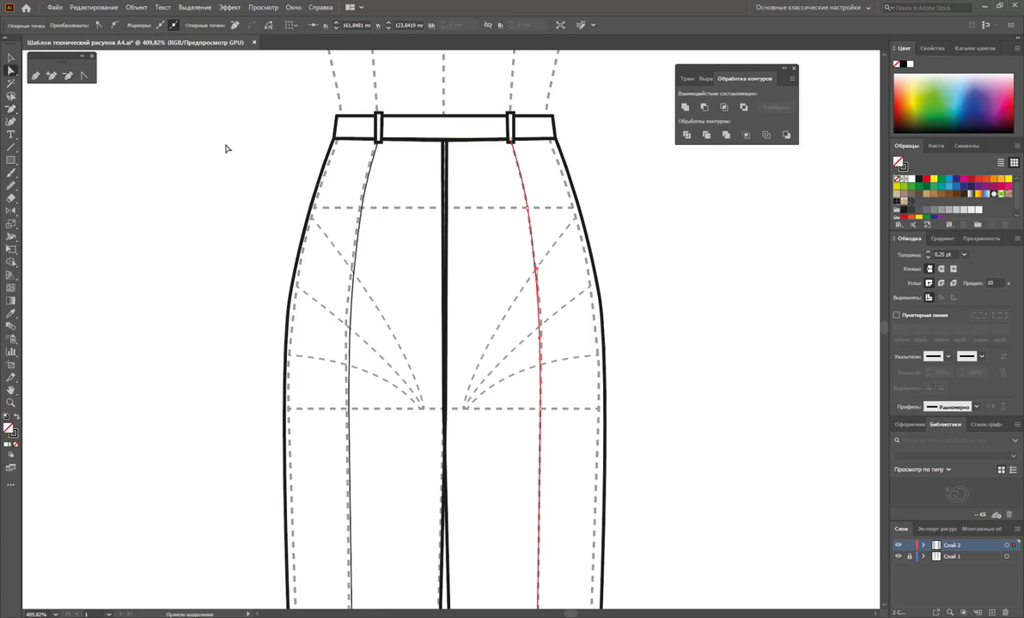
{"action": "left_click", "coordinate": [367, 167]}
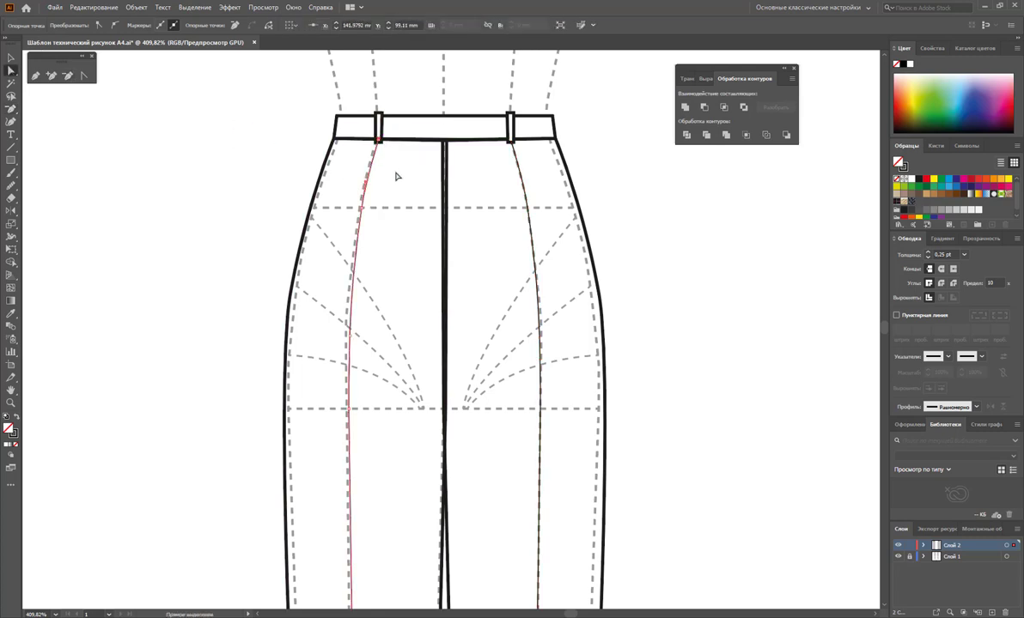
{"action": "key", "text": "Delete"}
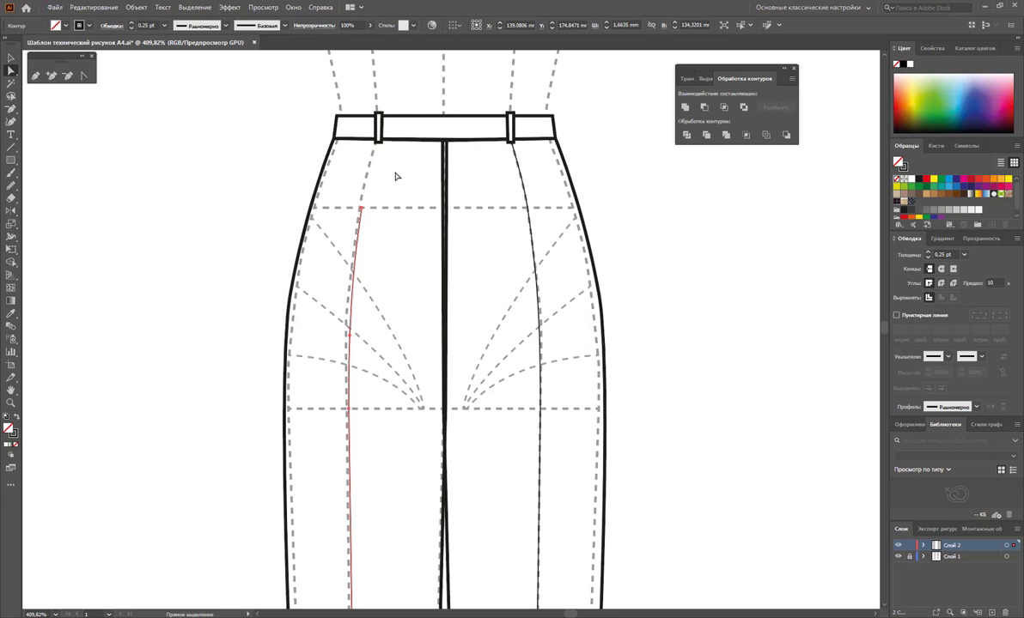
{"action": "left_click", "coordinate": [395, 176]}
{"action": "key", "text": "ctrl+z"}
{"action": "left_click", "coordinate": [70, 77]}
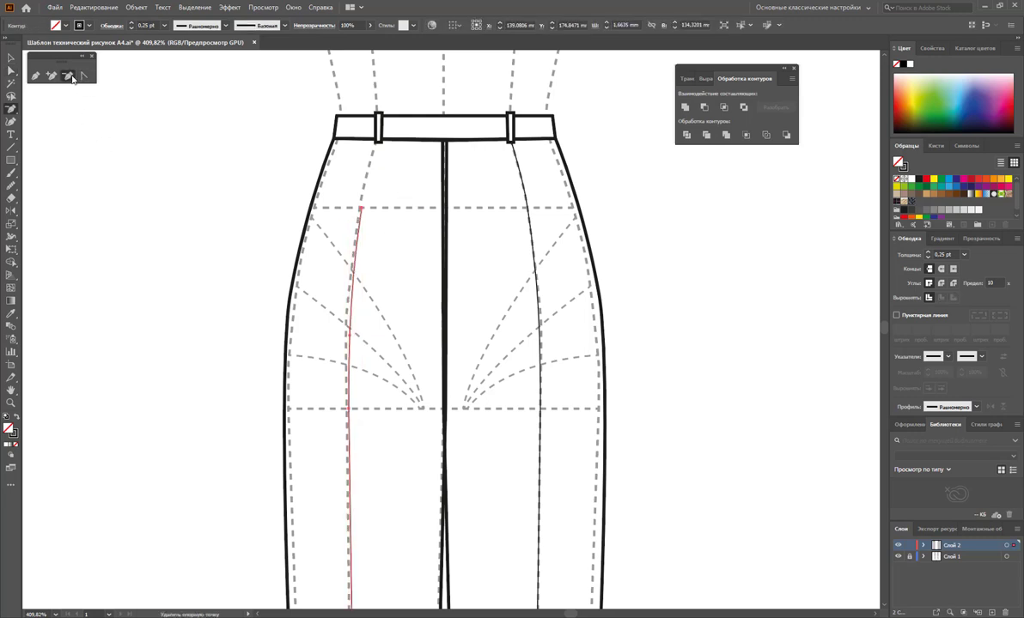
{"action": "left_click", "coordinate": [360, 209]}
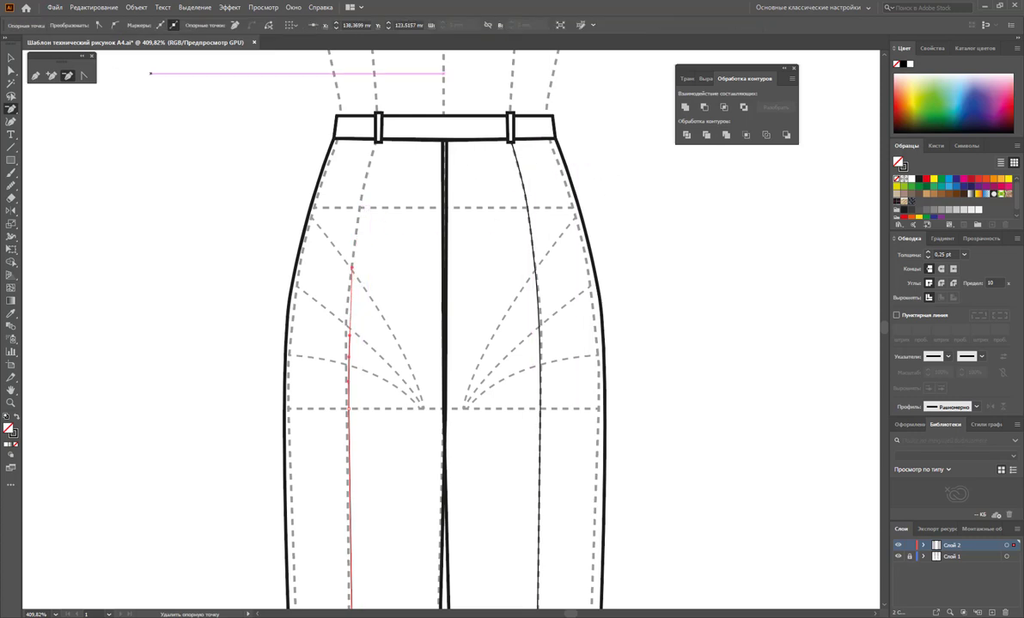
{"action": "key", "text": "a"}
{"action": "left_click", "coordinate": [471, 197]}
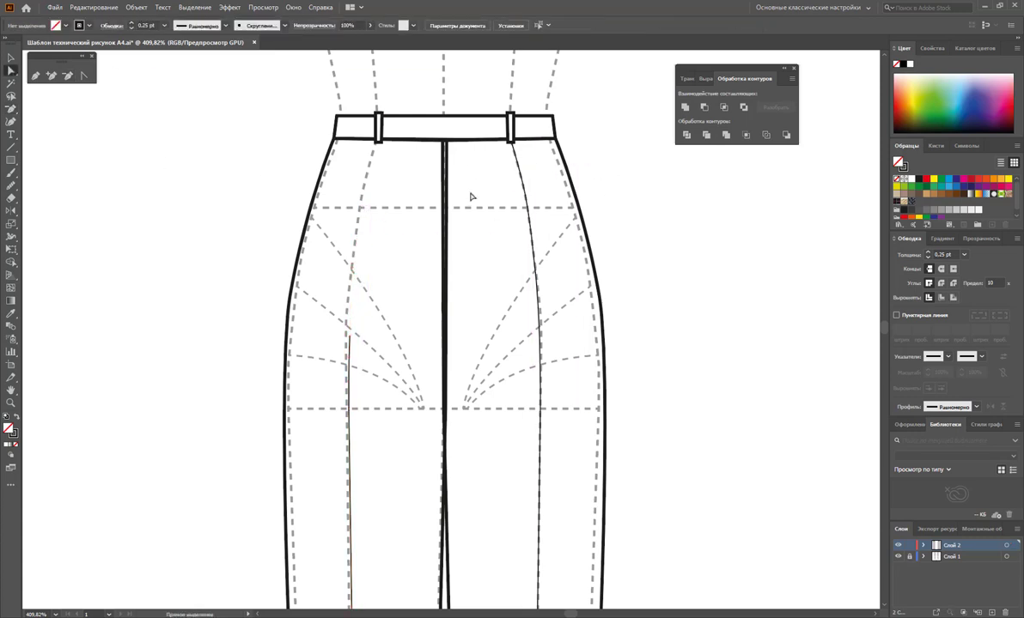
Remove the top anchors of the right inner leg line so it starts at mid-thigh
{"action": "left_click", "coordinate": [526, 190]}
{"action": "left_click", "coordinate": [68, 76]}
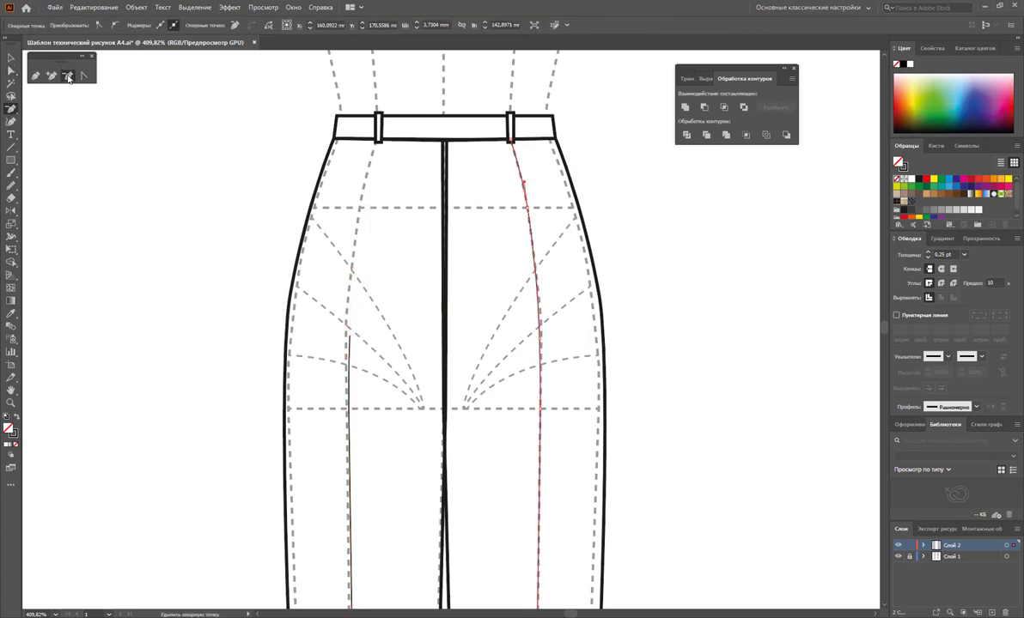
{"action": "left_click", "coordinate": [515, 143]}
{"action": "left_click", "coordinate": [527, 209]}
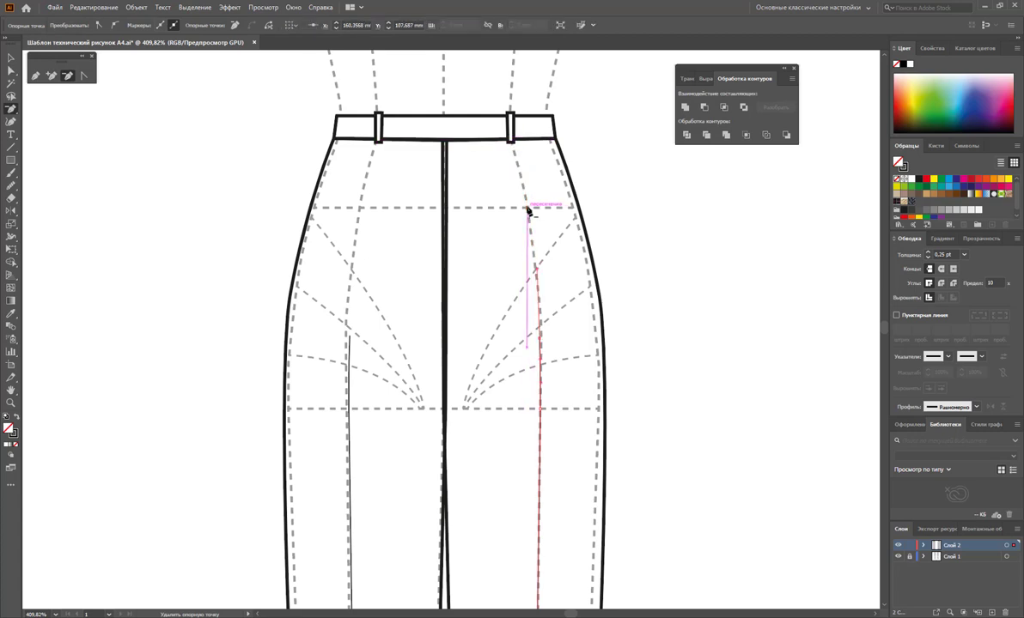
{"action": "left_click", "coordinate": [10, 70]}
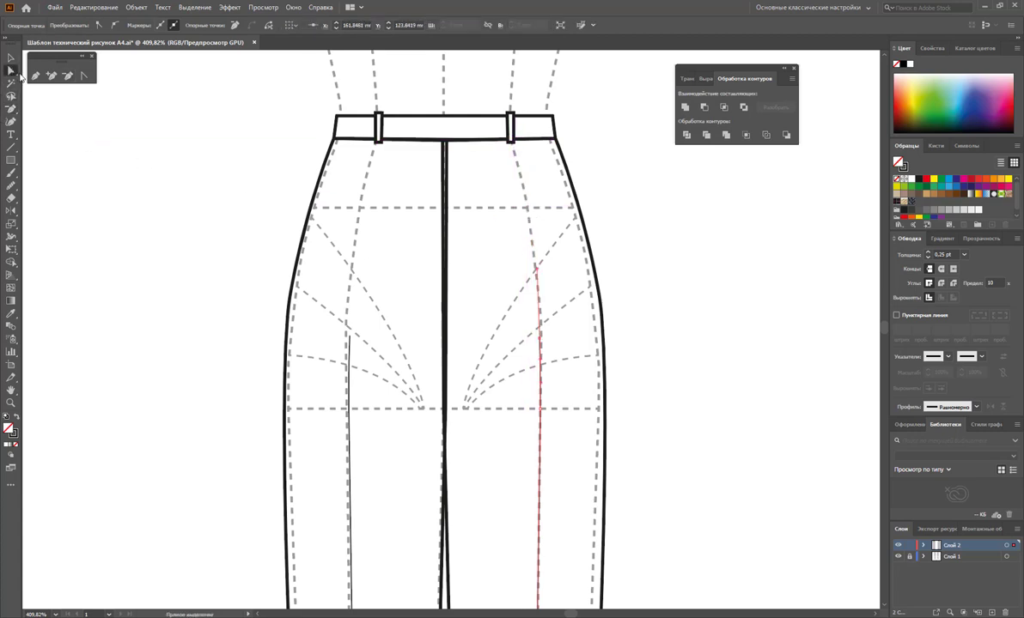
{"action": "left_click", "coordinate": [444, 171]}
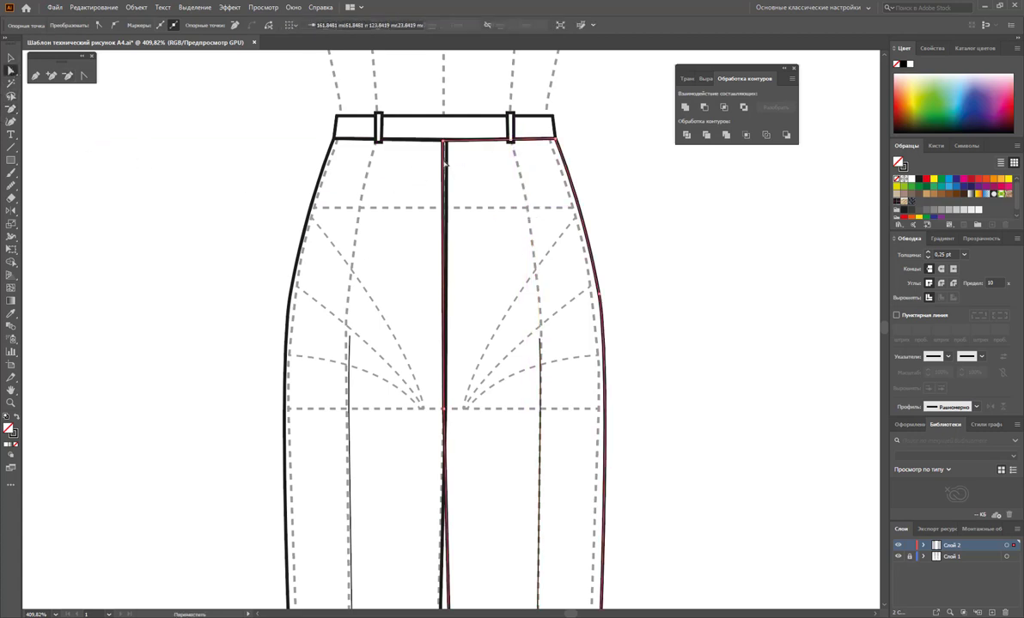
{"action": "left_click", "coordinate": [168, 180]}
{"action": "left_click", "coordinate": [11, 146]}
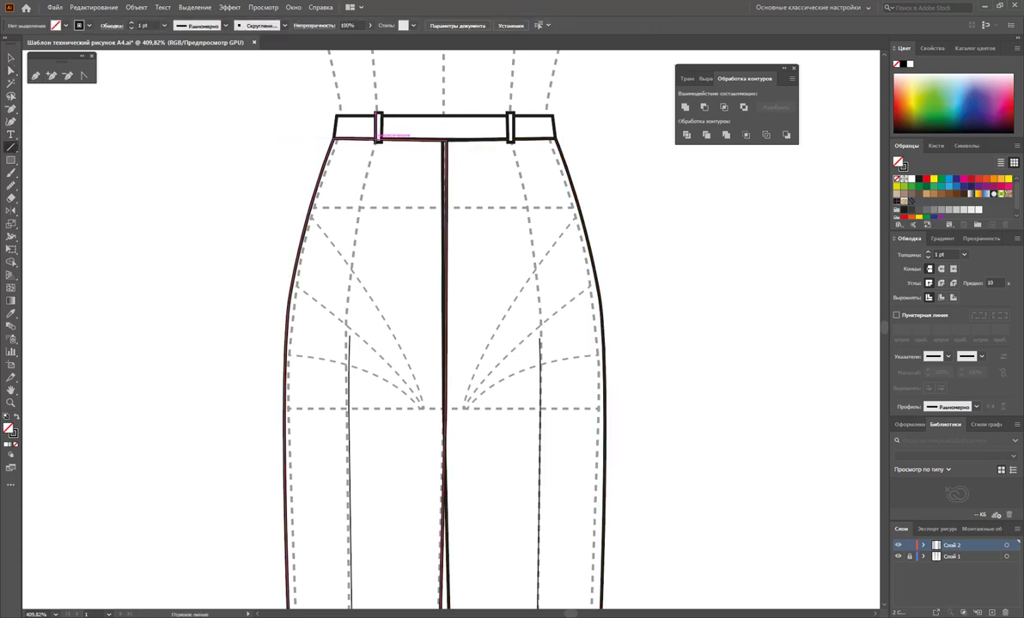
Draw two slanted dart lines from the waistband and bring both belt loops to the front
{"action": "left_click_drag", "start_coordinate": [373, 143], "coordinate": [360, 207]}
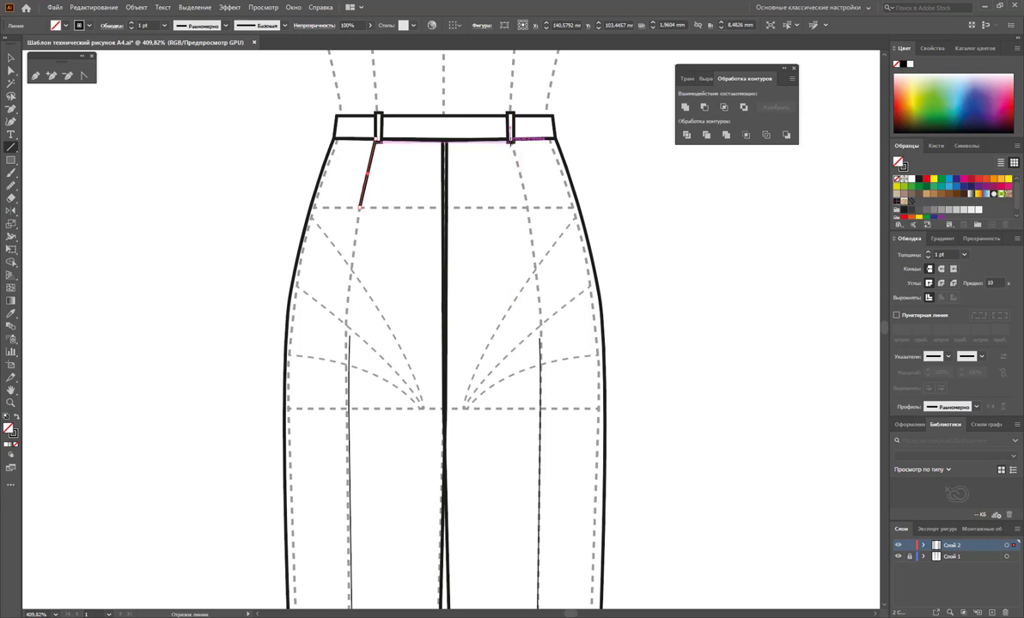
{"action": "left_click_drag", "start_coordinate": [512, 142], "coordinate": [527, 207]}
{"action": "left_click", "coordinate": [11, 58]}
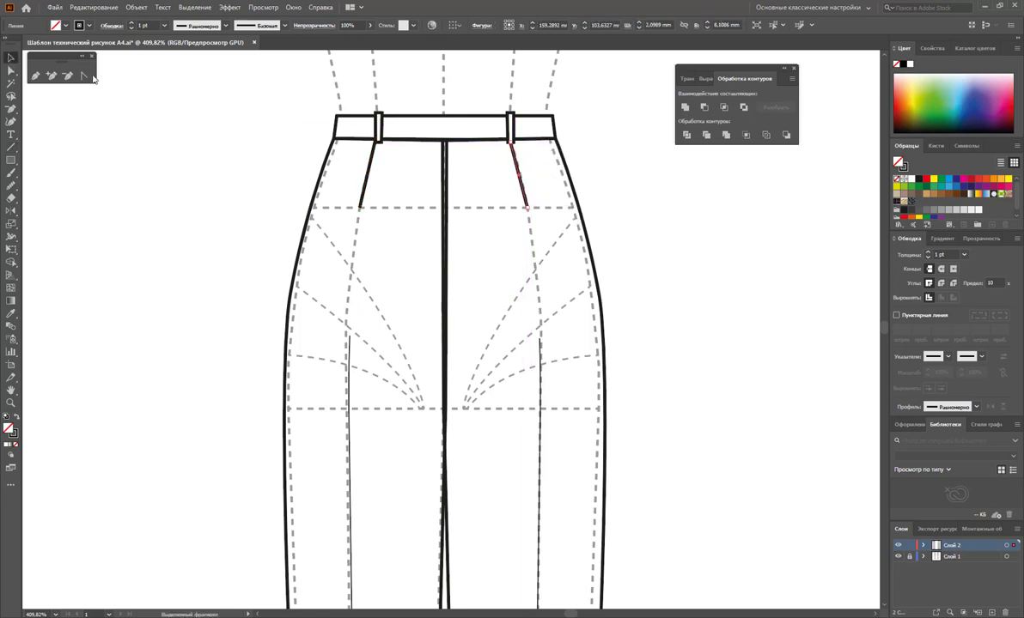
{"action": "left_click", "coordinate": [378, 127]}
{"action": "left_click", "coordinate": [509, 126], "text": "shift"}
{"action": "right_click", "coordinate": [509, 125]}
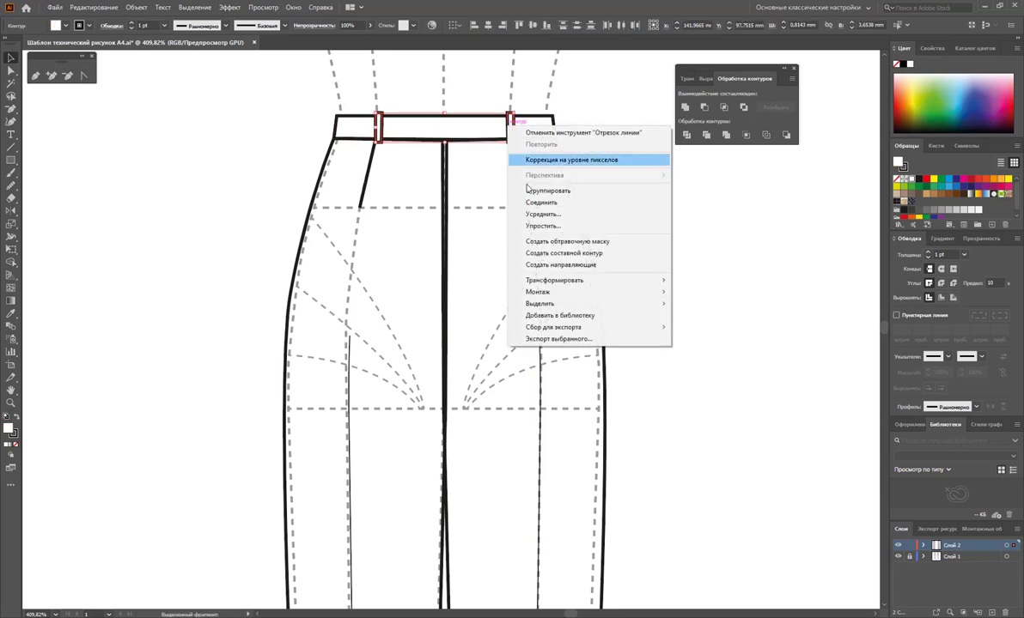
{"action": "mouse_move", "coordinate": [539, 292]}
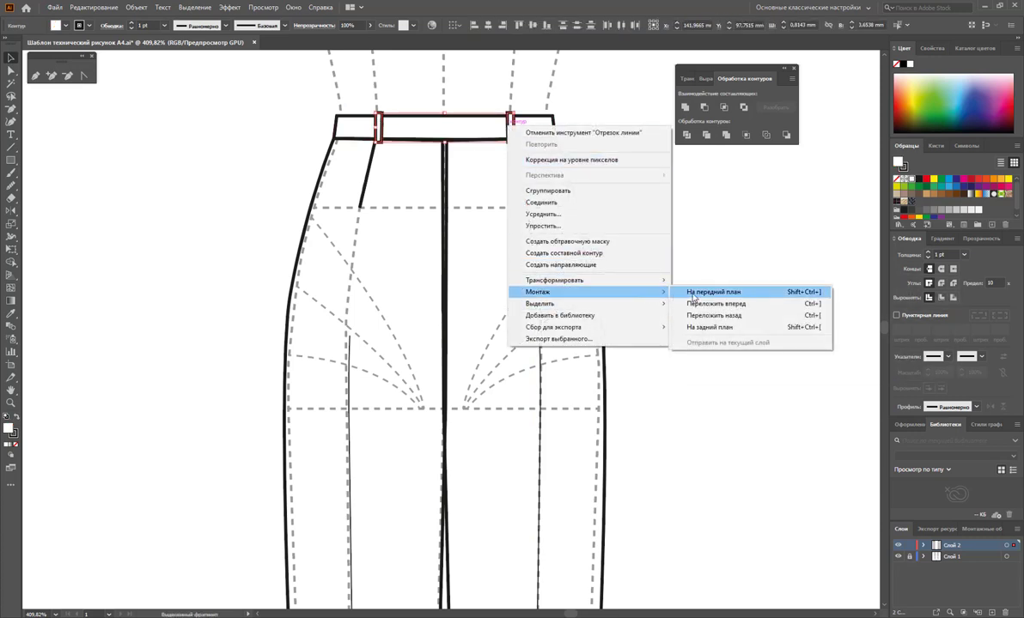
{"action": "left_click", "coordinate": [693, 296]}
{"action": "left_click", "coordinate": [686, 277]}
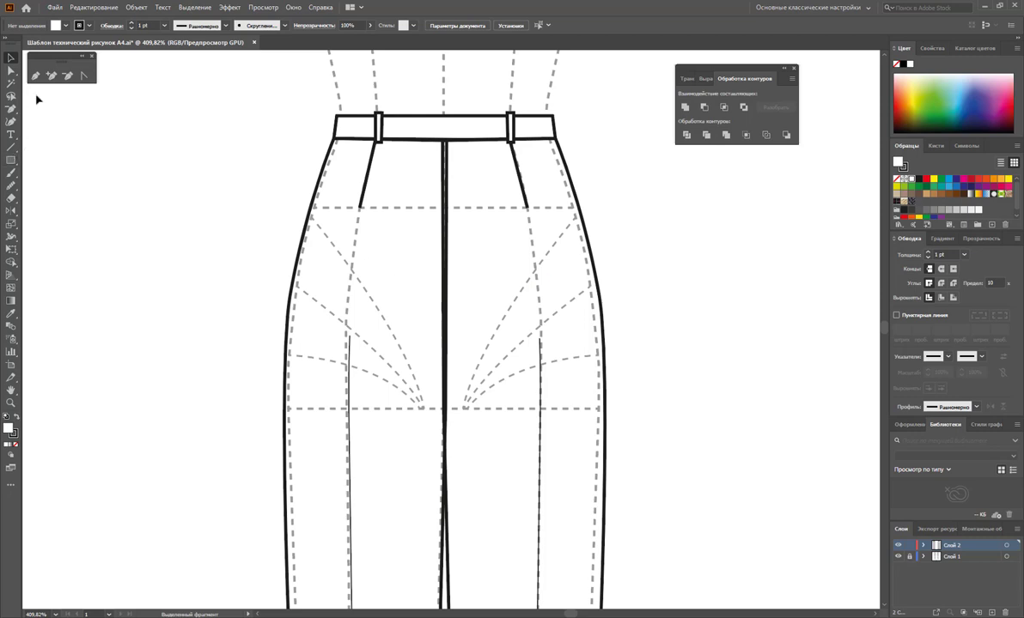
Draw a thin welt-pocket rectangle on the left side of the pocket line
{"action": "left_click", "coordinate": [12, 161]}
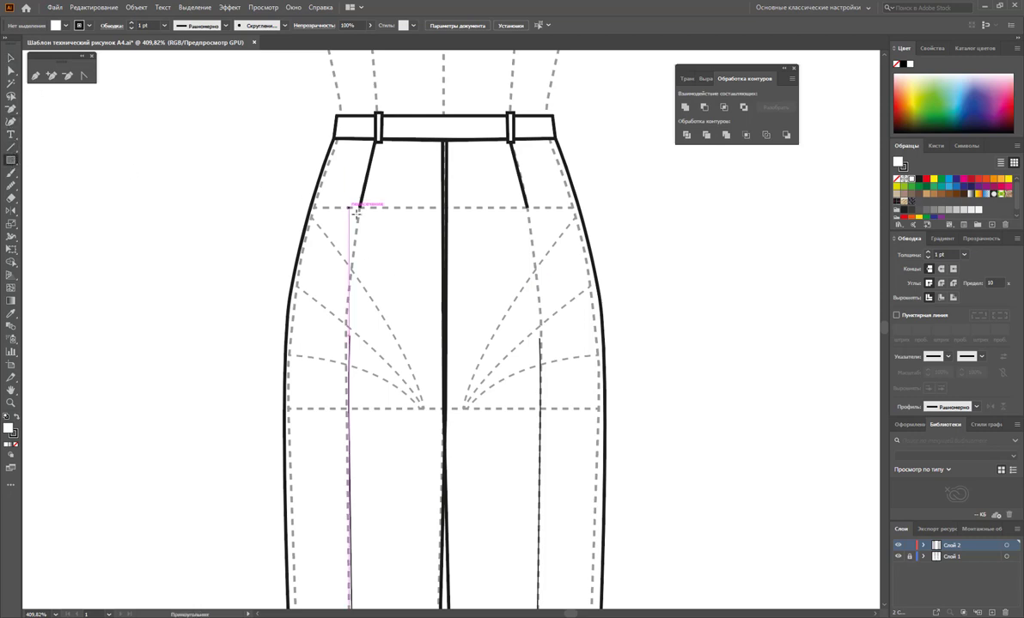
{"action": "left_click_drag", "start_coordinate": [327, 205], "coordinate": [402, 207]}
{"action": "left_click", "coordinate": [11, 58]}
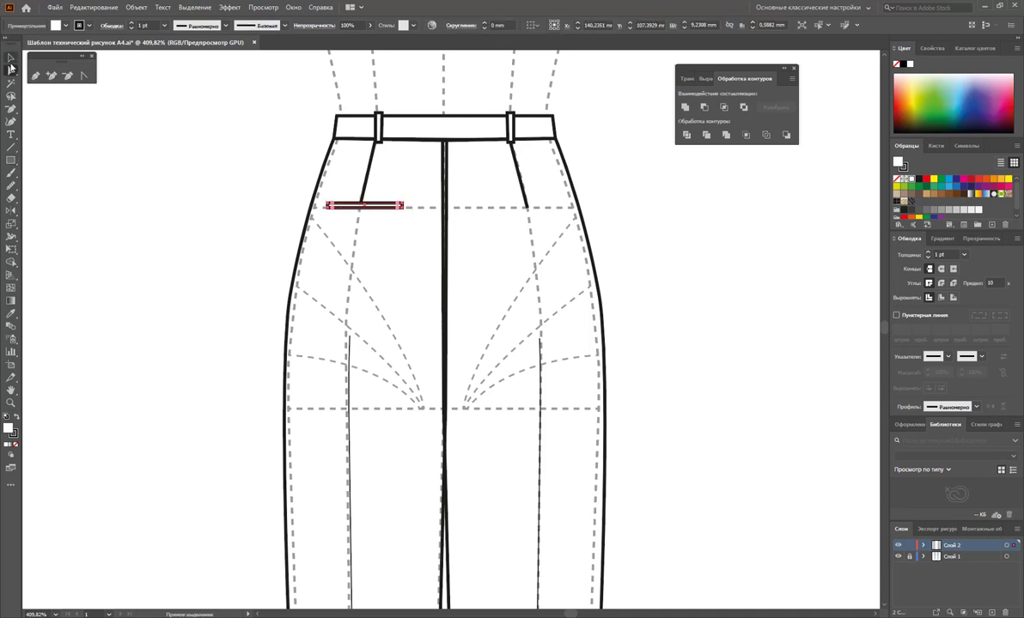
{"action": "left_click", "coordinate": [246, 173]}
Alt-drag a copy of the welt to the right pocket line and shorten the left vertical line
{"action": "left_click_drag", "start_coordinate": [395, 210], "coordinate": [555, 222]}
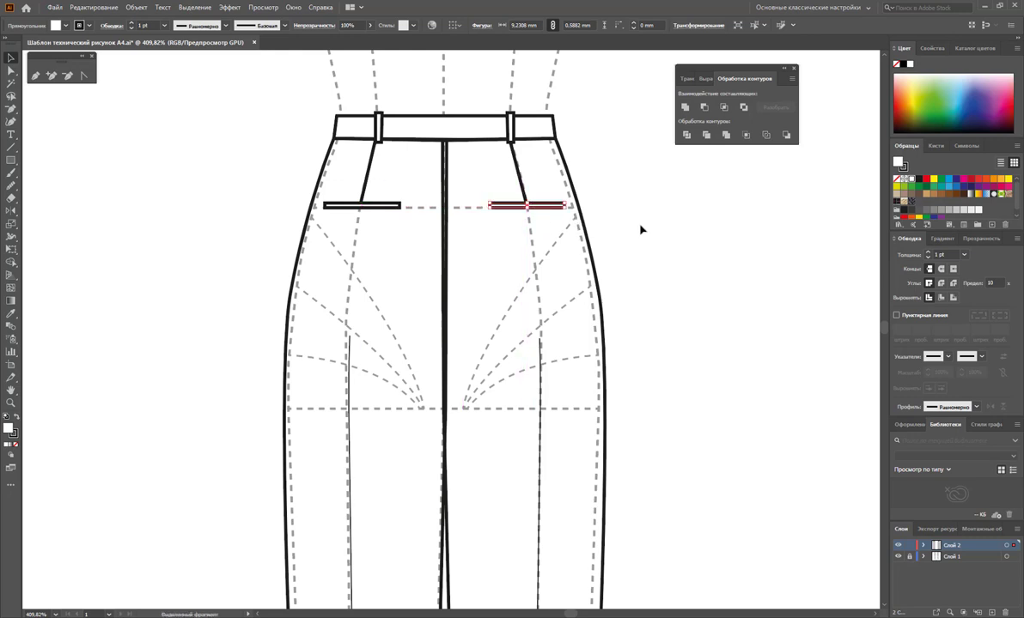
{"action": "left_click", "coordinate": [640, 228]}
{"action": "left_click", "coordinate": [396, 210]}
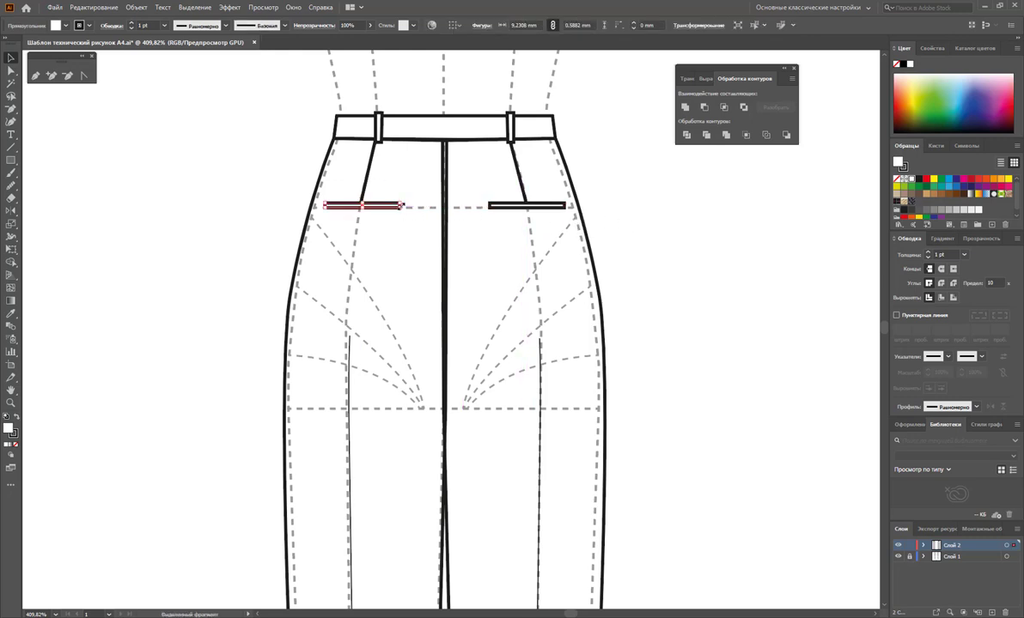
{"action": "left_click", "coordinate": [681, 280]}
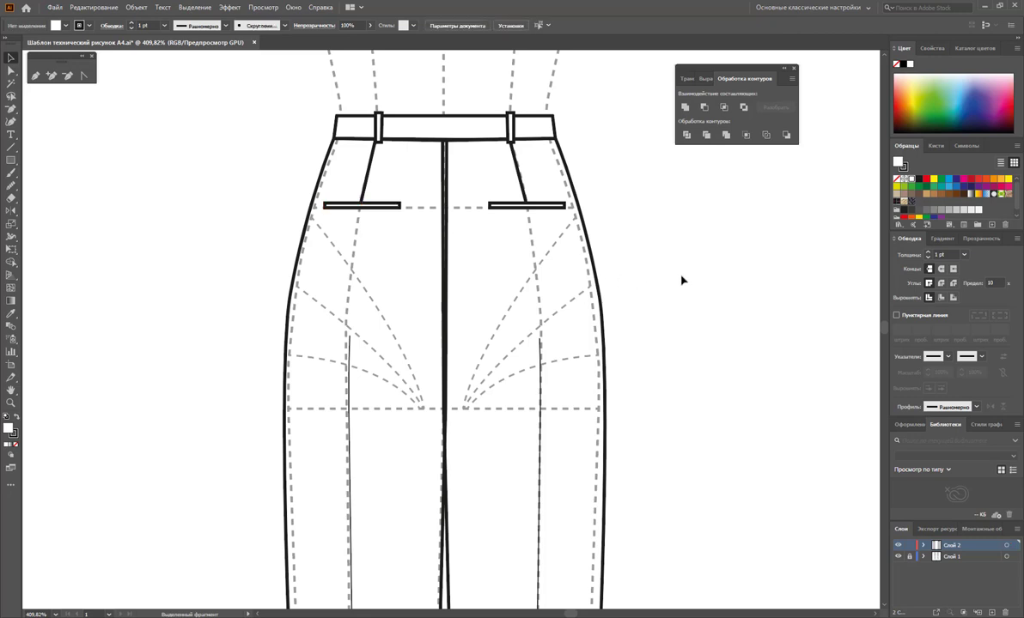
{"action": "left_click", "coordinate": [8, 71]}
{"action": "left_click_drag", "start_coordinate": [351, 341], "coordinate": [350, 306]}
Pull the right vertical line's lower end upward to shorten it
{"action": "left_click_drag", "start_coordinate": [541, 343], "coordinate": [540, 307]}
{"action": "left_click", "coordinate": [170, 161]}
{"action": "scroll", "coordinate": [170, 160], "scroll_direction": "down", "scroll_amount": 1}
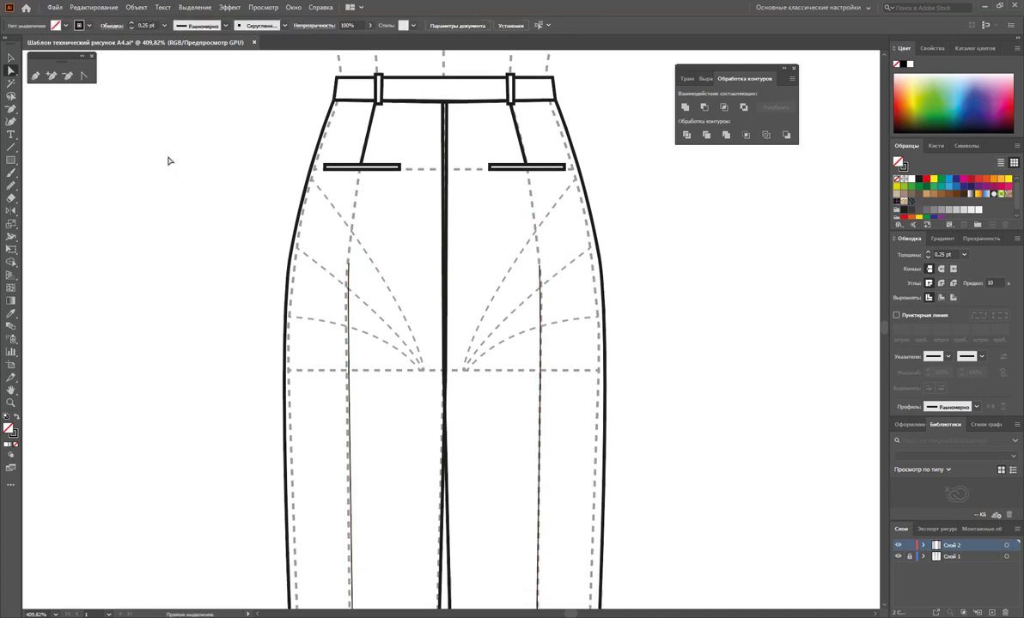
Fill the left and right back trouser outlines with white
{"action": "left_click", "coordinate": [11, 58]}
{"action": "left_click_drag", "start_coordinate": [212, 206], "coordinate": [318, 258]}
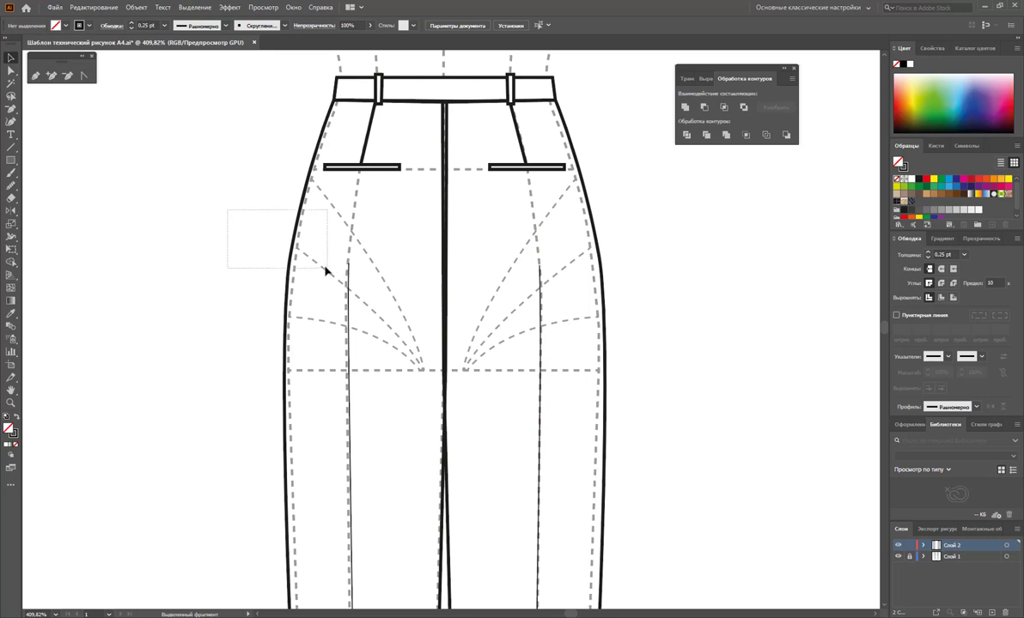
{"action": "left_click", "coordinate": [599, 275], "text": "shift"}
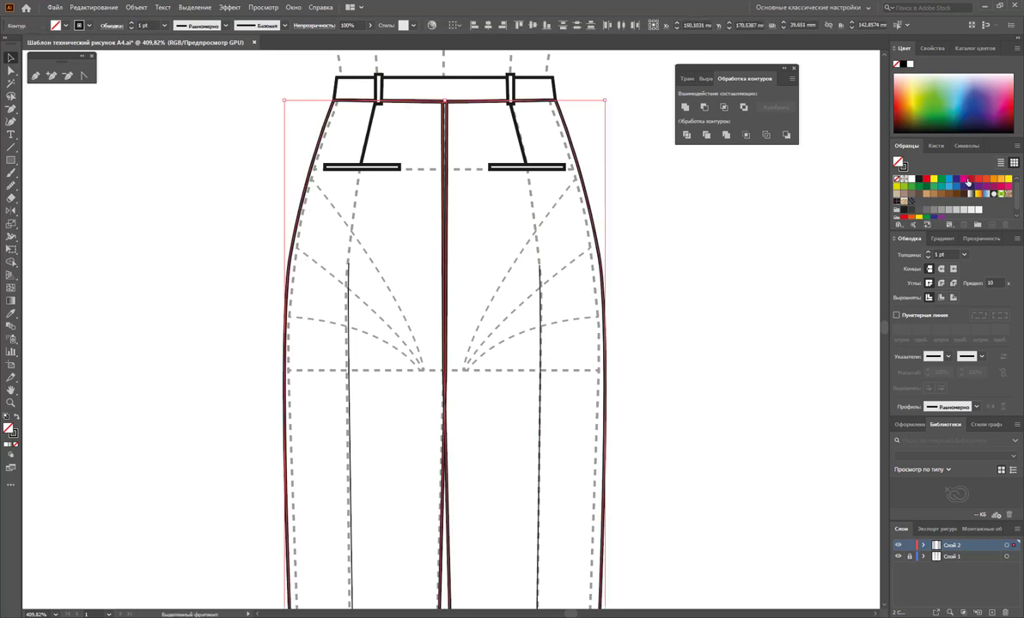
{"action": "left_click", "coordinate": [917, 178]}
{"action": "left_click", "coordinate": [715, 257]}
{"action": "scroll", "coordinate": [716, 257], "scroll_direction": "down", "scroll_amount": 1}
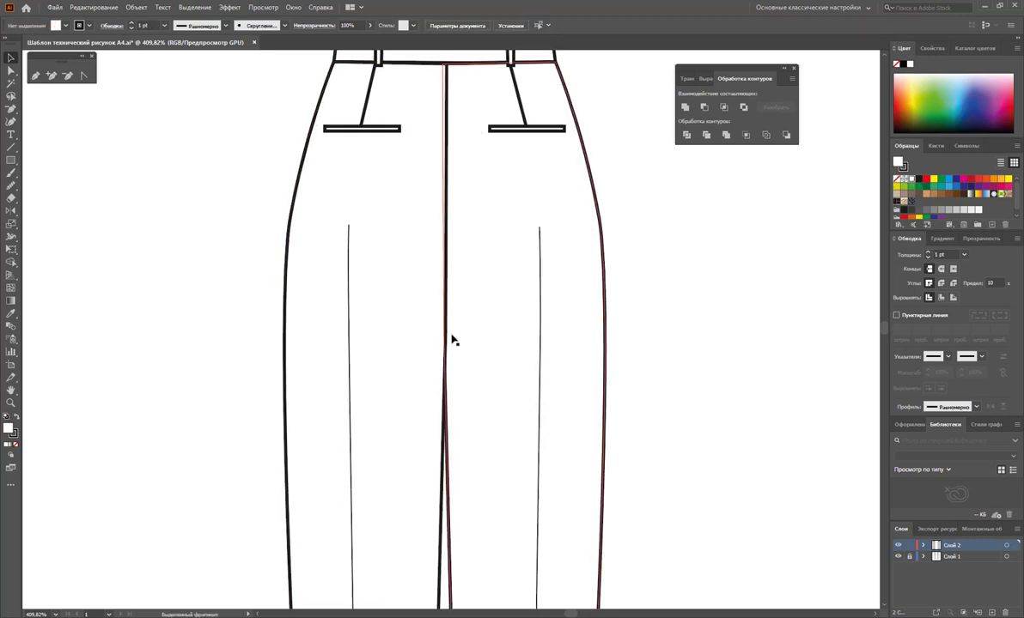
Draw a curved zigzag path across the centre seam with the Pen tool
{"action": "key", "text": "ctrl+shift+a"}
{"action": "left_click", "coordinate": [35, 75]}
{"action": "left_click", "coordinate": [528, 271]}
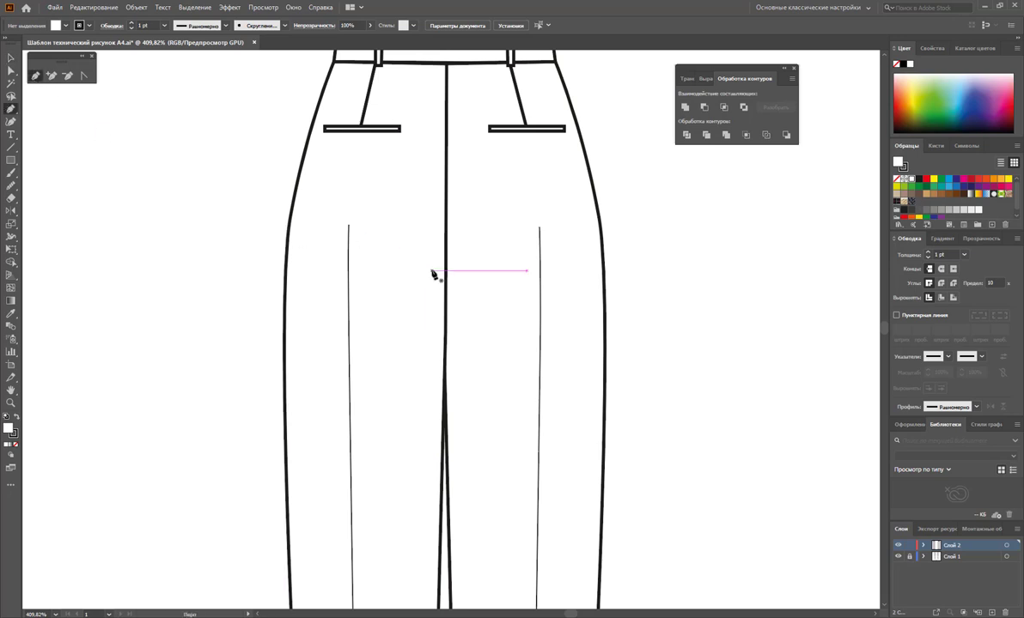
{"action": "left_click_drag", "start_coordinate": [425, 266], "coordinate": [422, 293]}
{"action": "left_click", "coordinate": [410, 290]}
{"action": "left_click", "coordinate": [497, 299]}
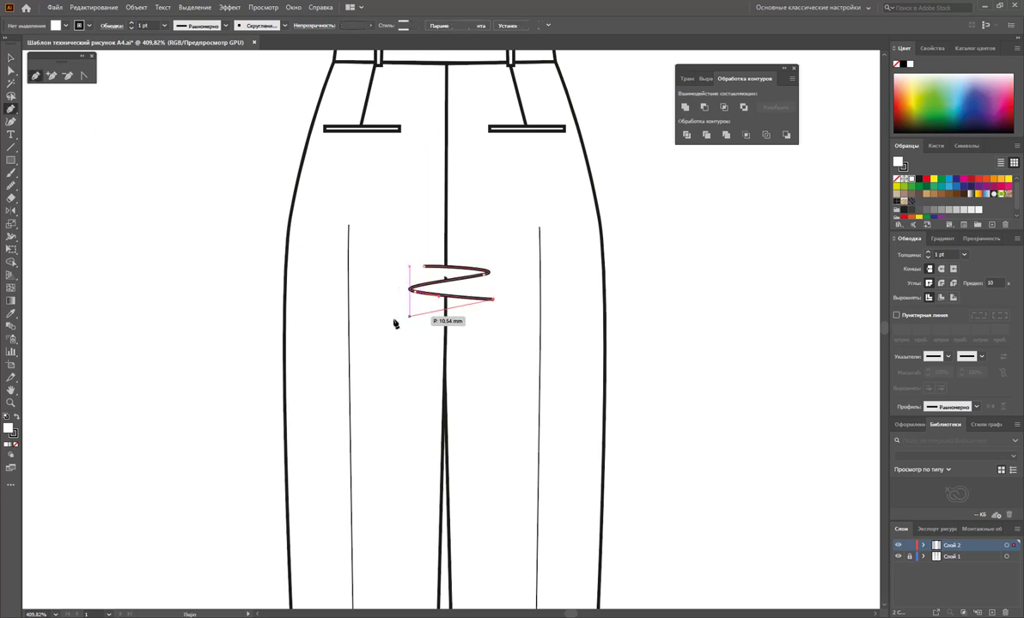
{"action": "left_click", "coordinate": [412, 323]}
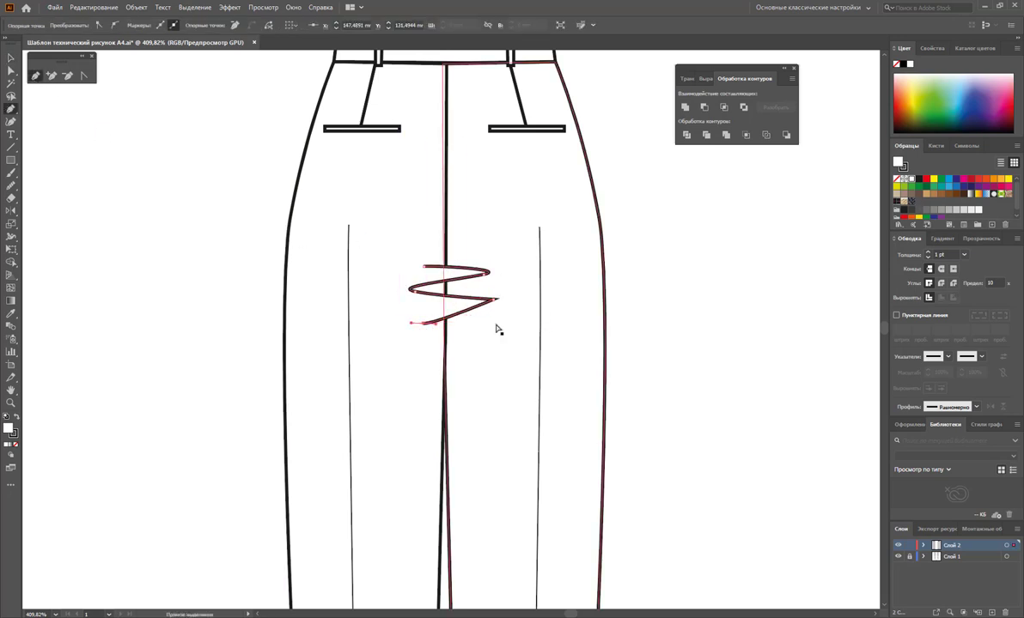
{"action": "key", "text": "ctrl+z"}
{"action": "left_click_drag", "start_coordinate": [494, 299], "coordinate": [495, 312]}
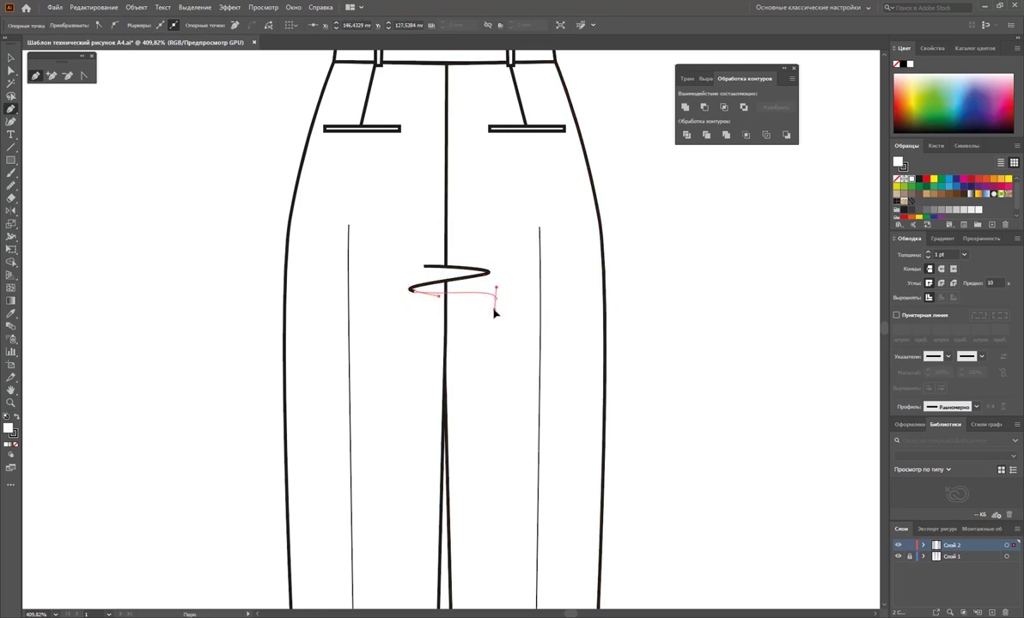
{"action": "left_click", "coordinate": [434, 324]}
{"action": "left_click", "coordinate": [439, 350], "text": "ctrl"}
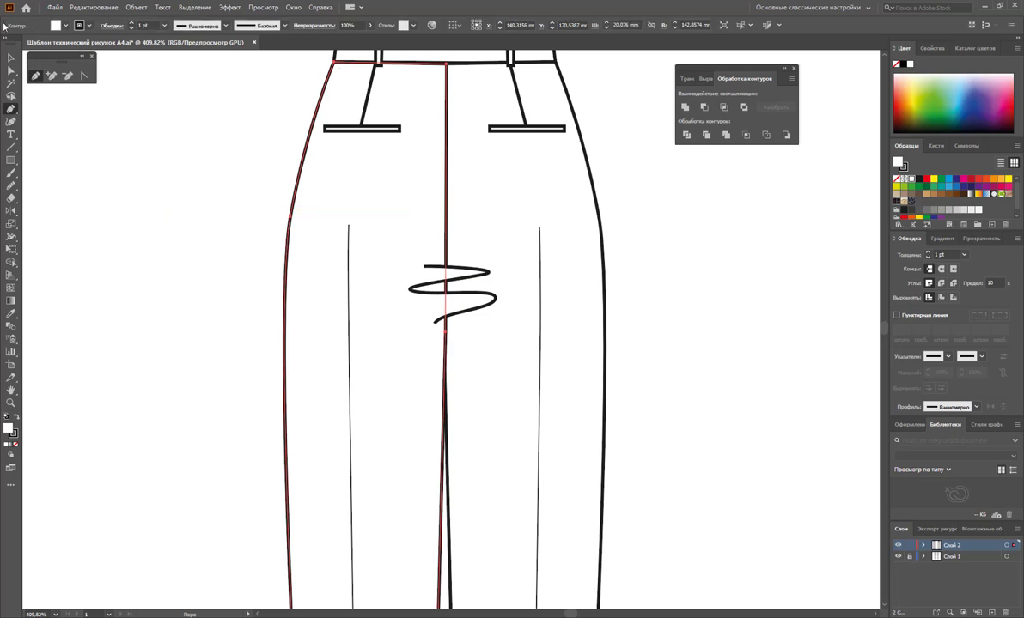
Give the zigzag no fill and a 0.25 pt stroke
{"action": "key", "text": "v"}
{"action": "left_click", "coordinate": [495, 303]}
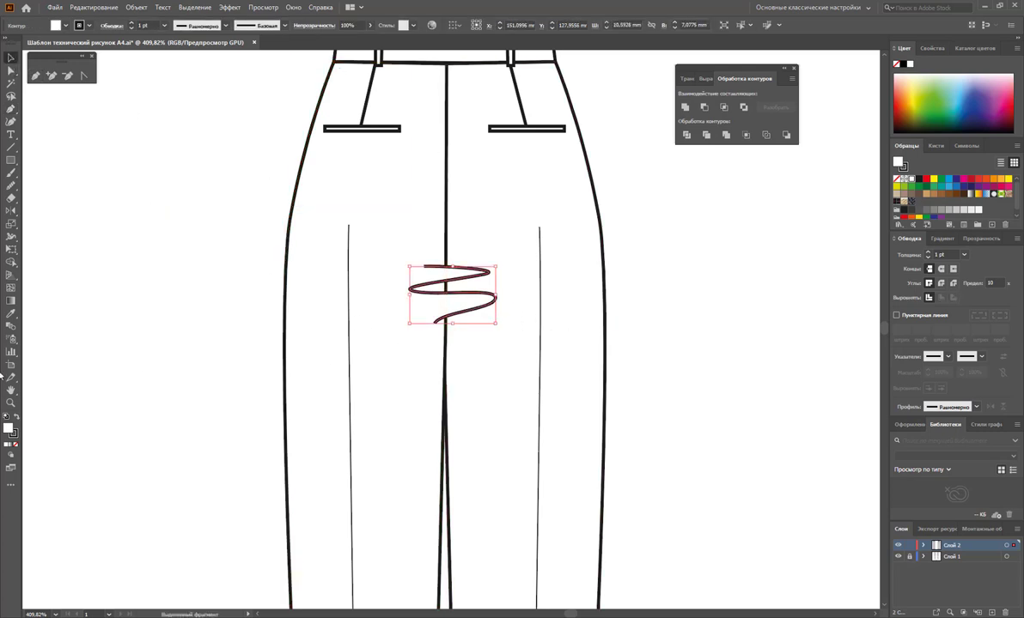
{"action": "left_click", "coordinate": [15, 446]}
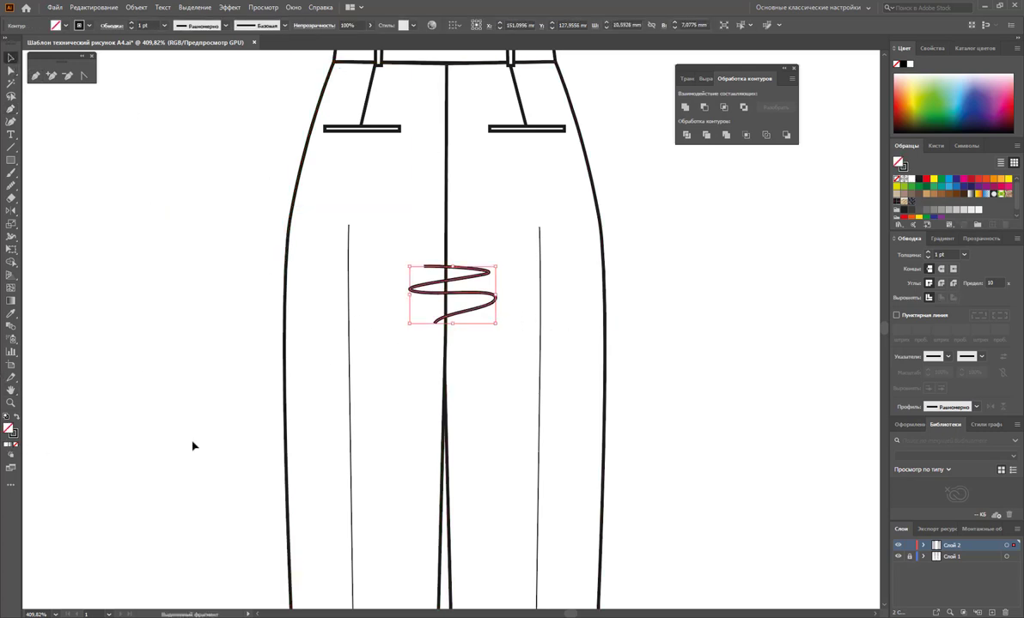
{"action": "left_click", "coordinate": [964, 254]}
{"action": "left_click", "coordinate": [758, 265]}
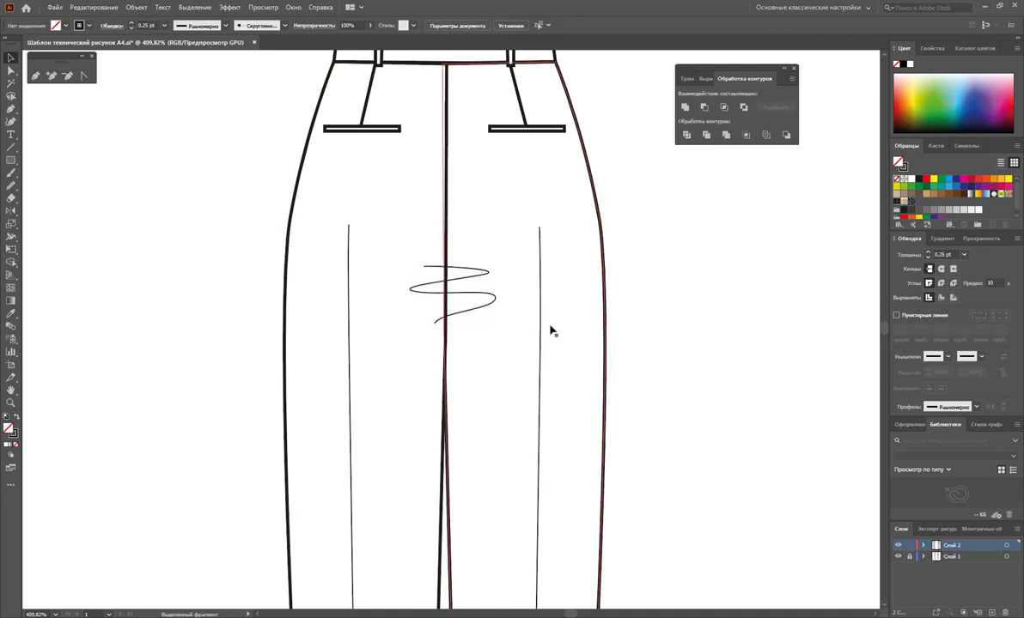
{"action": "key", "text": "z"}
{"action": "left_click", "coordinate": [445, 399], "text": "alt"}
Marquee-select all parts of the front trousers and group them into one object
{"action": "left_click", "coordinate": [448, 365], "text": "alt"}
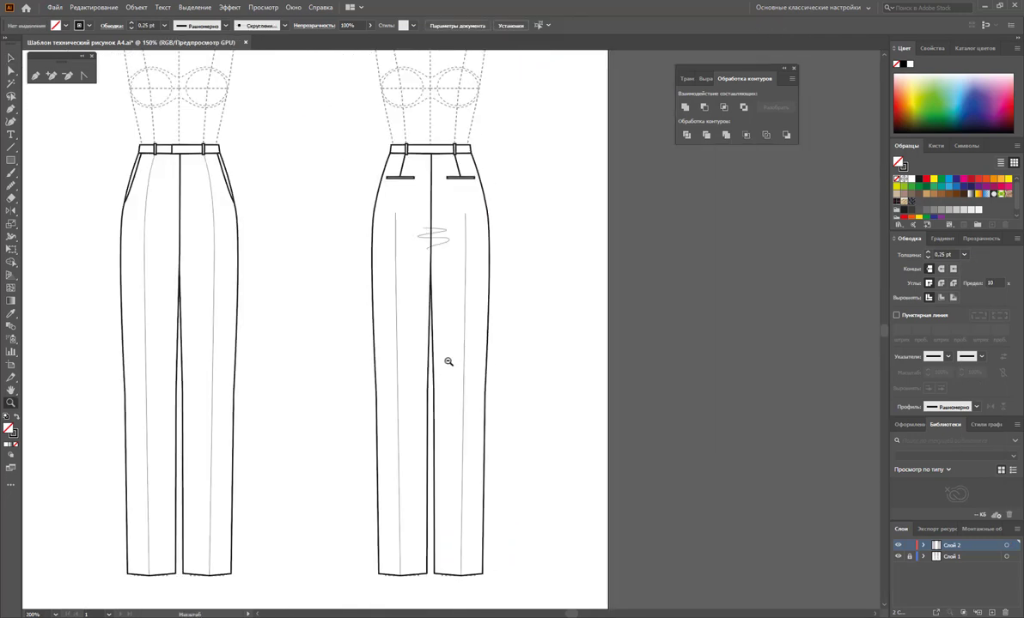
{"action": "left_click", "coordinate": [529, 405], "text": "alt"}
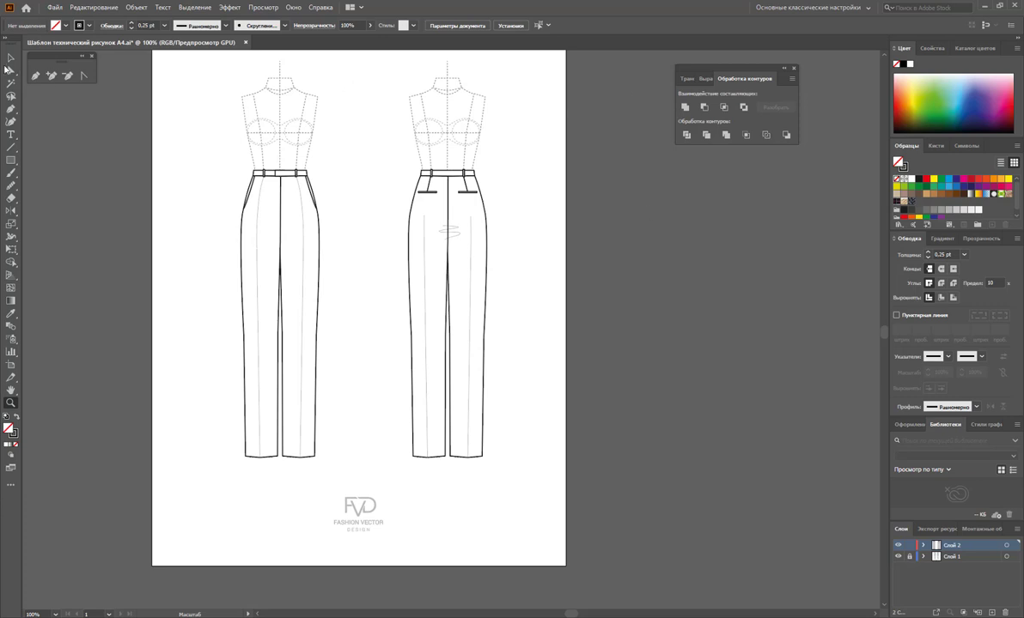
{"action": "left_click", "coordinate": [10, 57]}
{"action": "left_click_drag", "start_coordinate": [193, 136], "coordinate": [305, 364]}
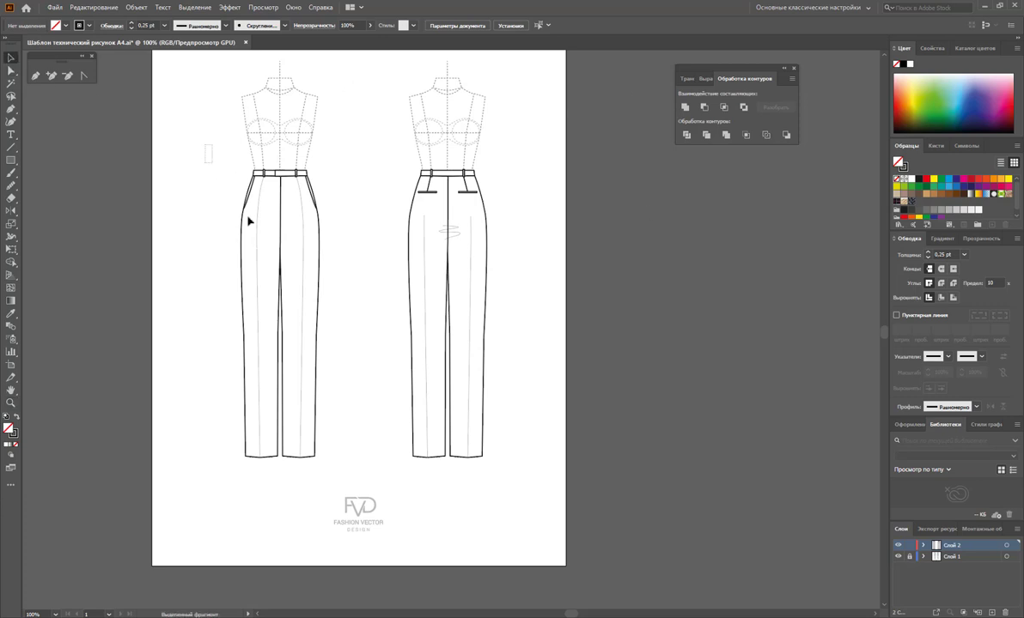
{"action": "right_click", "coordinate": [305, 364]}
{"action": "left_click", "coordinate": [311, 396]}
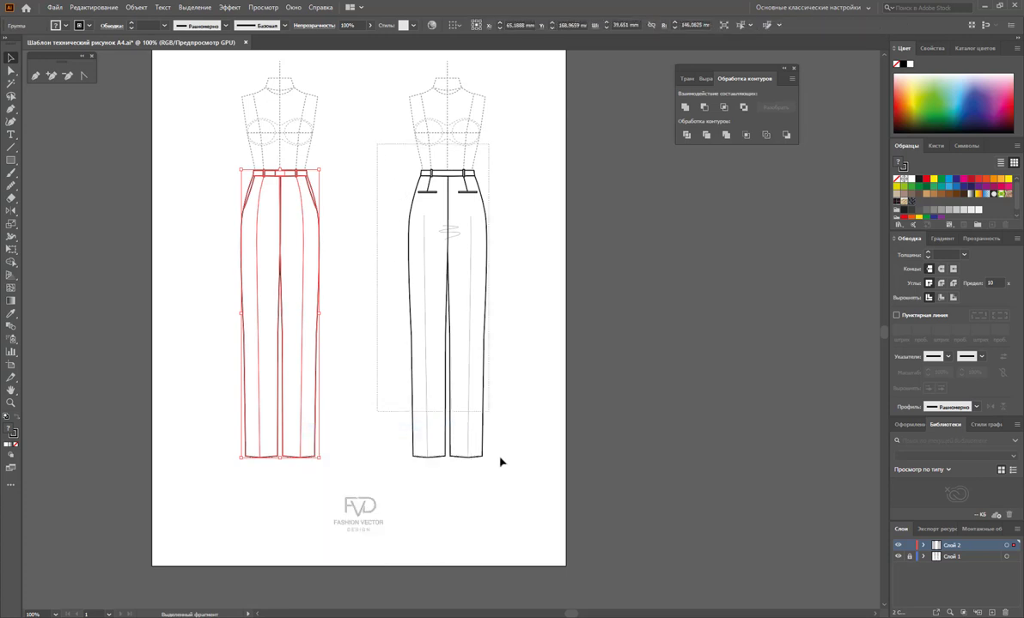
Group the back trousers into one object and move the Pathfinder panel aside
{"action": "left_click_drag", "start_coordinate": [500, 463], "coordinate": [353, 412]}
{"action": "right_click", "coordinate": [439, 356]}
{"action": "left_click", "coordinate": [471, 415]}
{"action": "left_click", "coordinate": [571, 392]}
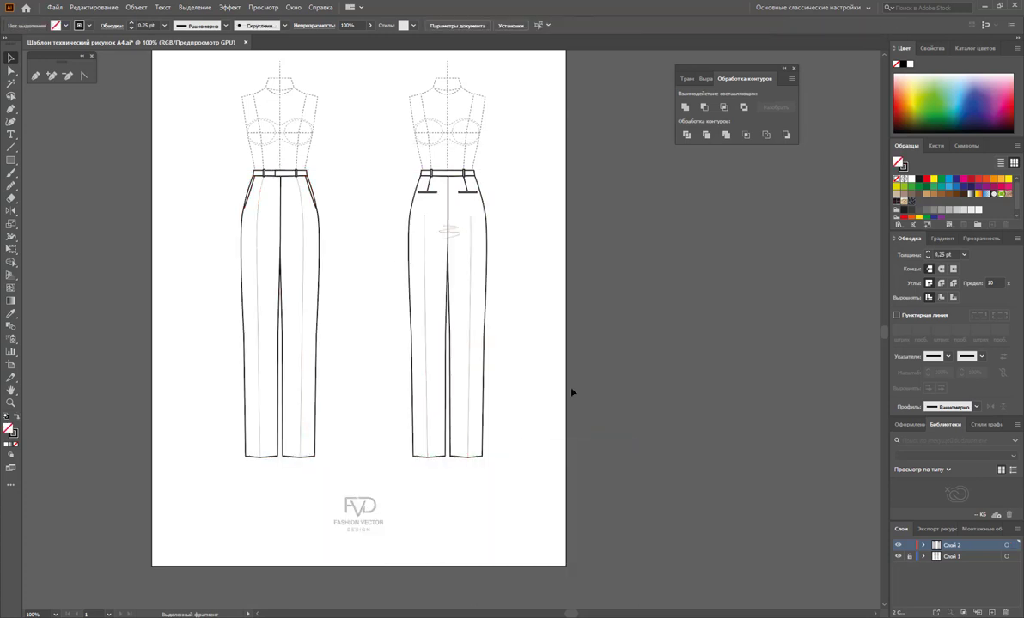
{"action": "left_click_drag", "start_coordinate": [726, 71], "coordinate": [809, 58]}
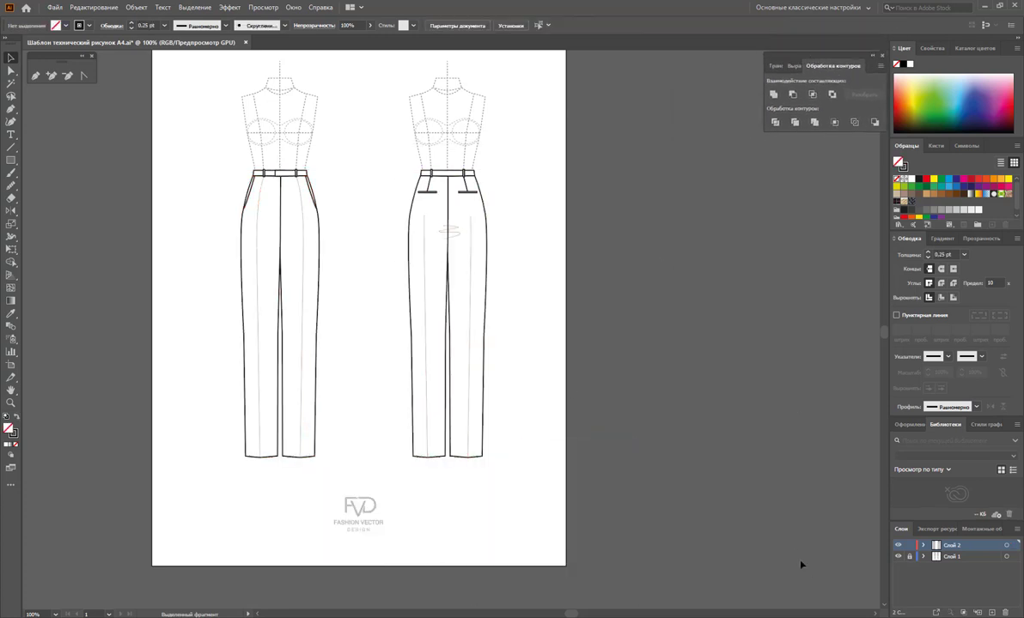
{"action": "left_click", "coordinate": [876, 615]}
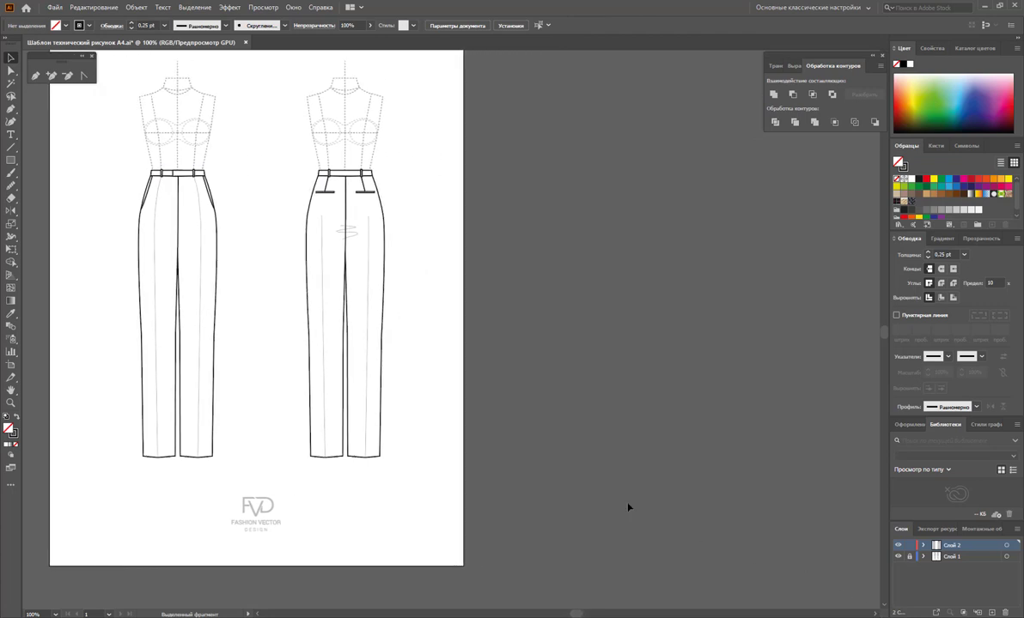
{"action": "left_click", "coordinate": [197, 240]}
Alt-drag a copy of the front trousers onto the pasteboard and fill it black
{"action": "left_click_drag", "start_coordinate": [159, 239], "coordinate": [521, 239]}
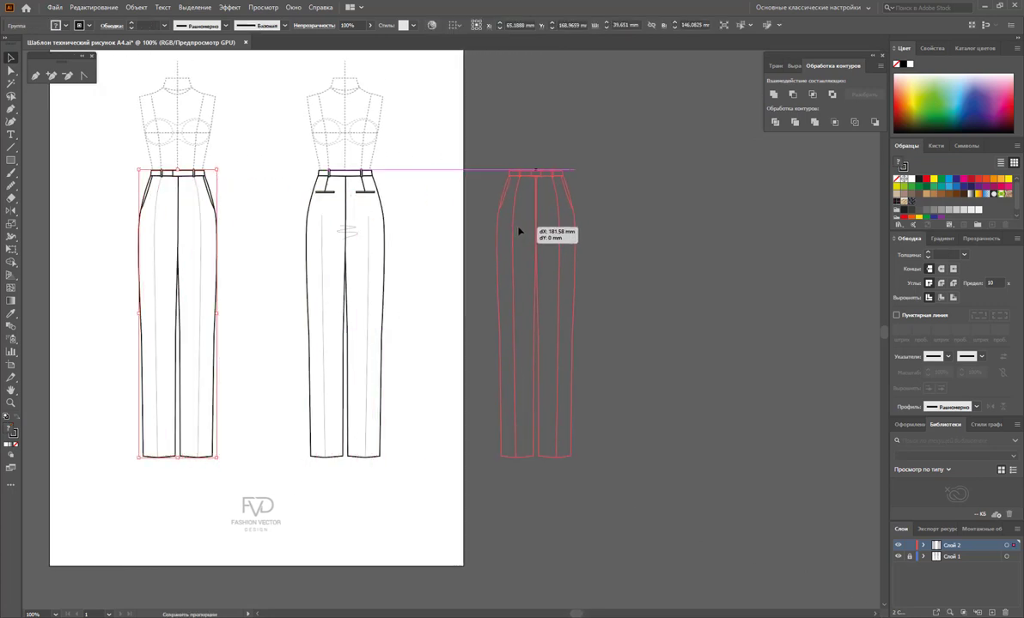
{"action": "left_click", "coordinate": [663, 261]}
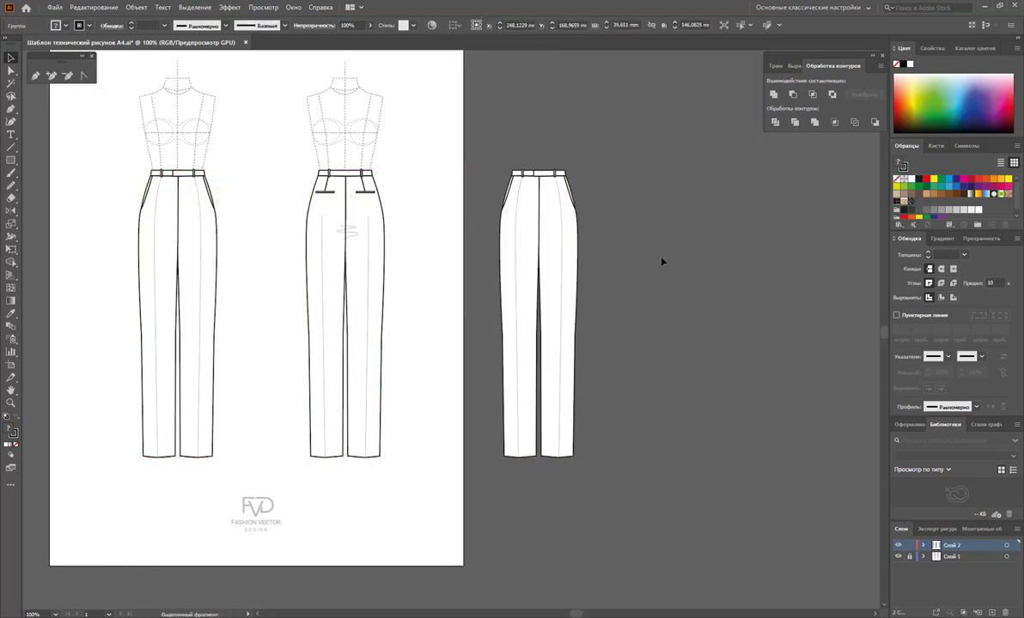
{"action": "left_click", "coordinate": [552, 252]}
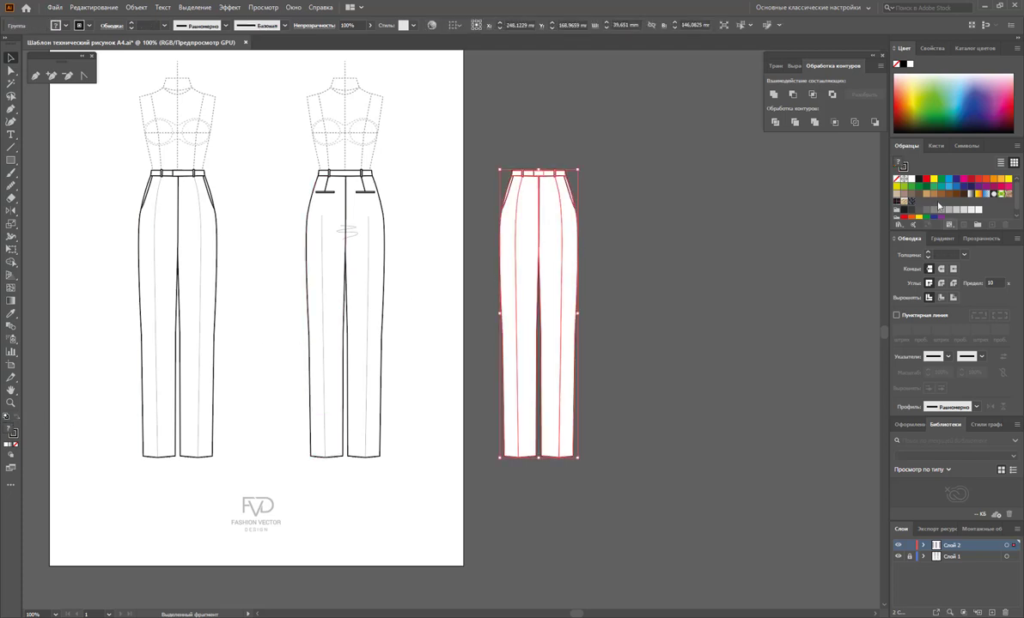
{"action": "key", "text": "shift+x"}
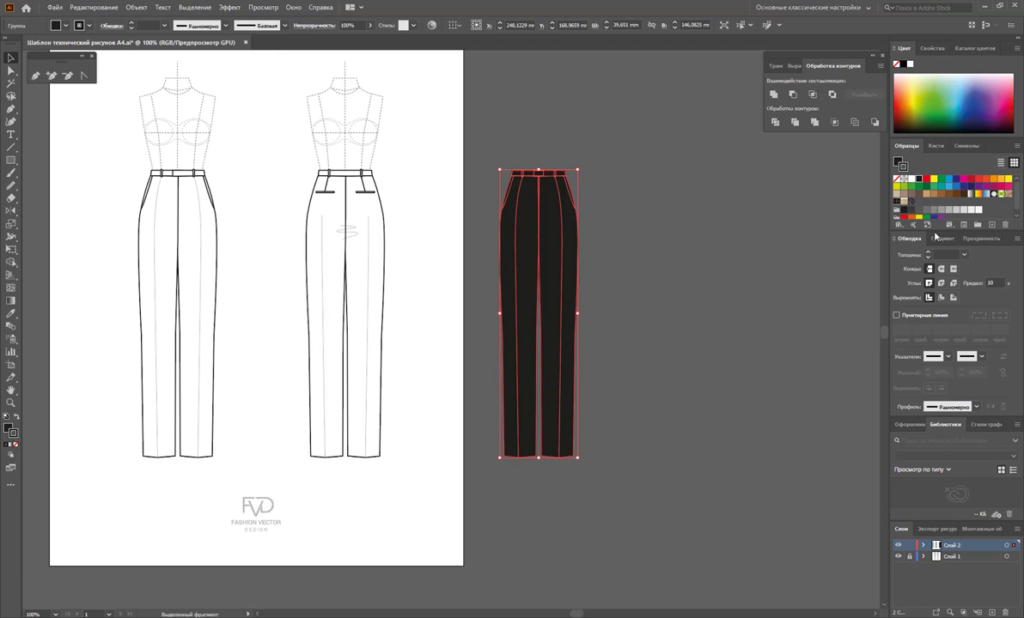
Place another white copy of the front trousers to the right of the black pair
{"action": "left_click", "coordinate": [748, 266]}
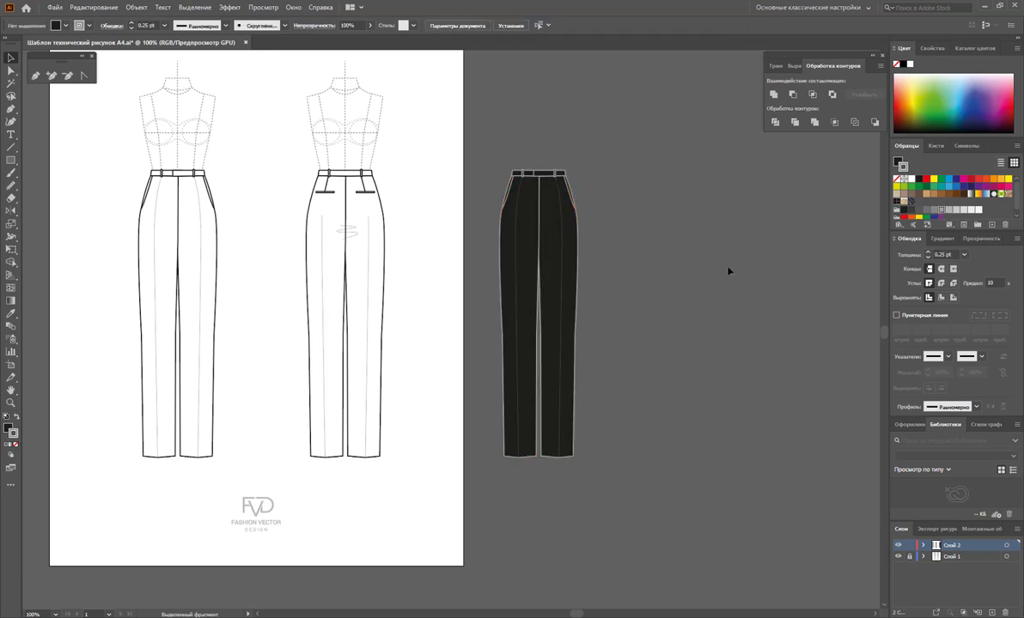
{"action": "left_click_drag", "start_coordinate": [162, 260], "coordinate": [622, 262]}
{"action": "left_click", "coordinate": [125, 112]}
Select the white trousers' legs and waistband paths, then zoom in on them
{"action": "left_click", "coordinate": [10, 70]}
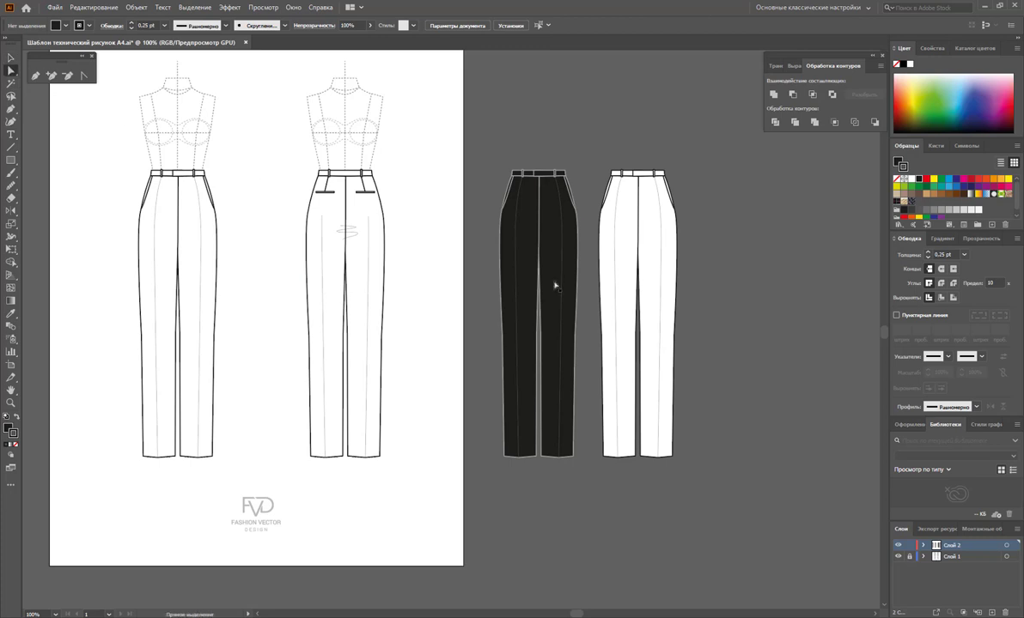
{"action": "left_click", "coordinate": [623, 244]}
{"action": "left_click", "coordinate": [652, 229], "text": "shift"}
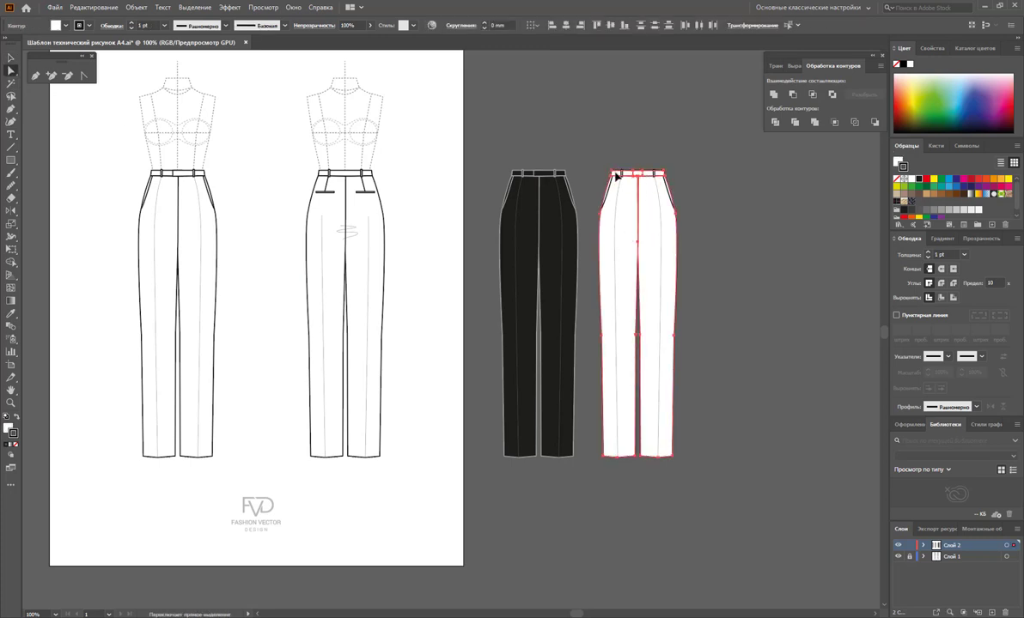
{"action": "left_click", "coordinate": [622, 176], "text": "shift"}
{"action": "key", "text": "z"}
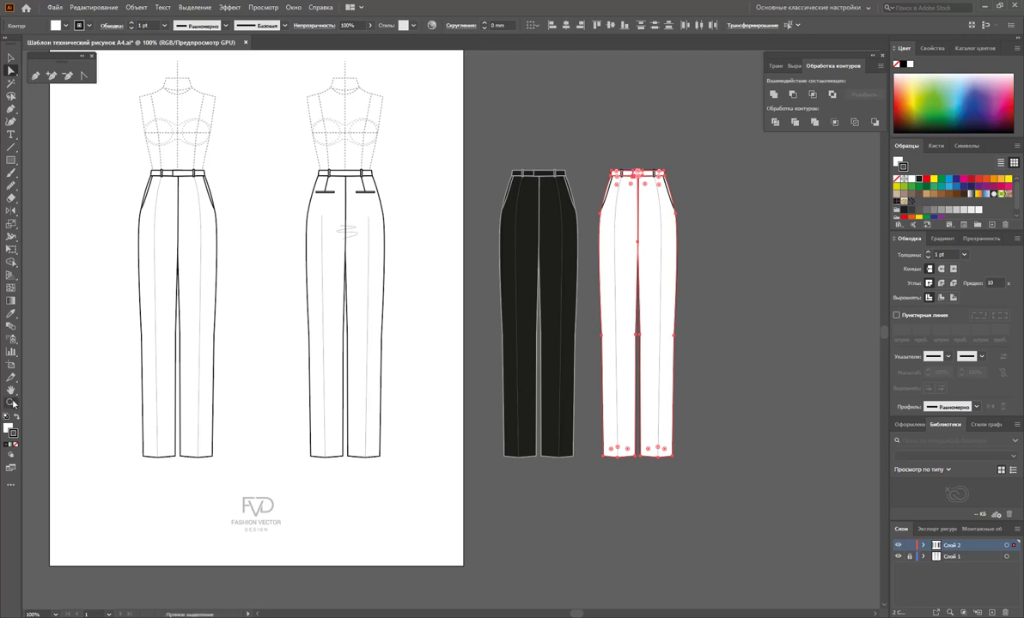
{"action": "left_click_drag", "start_coordinate": [667, 251], "coordinate": [772, 370]}
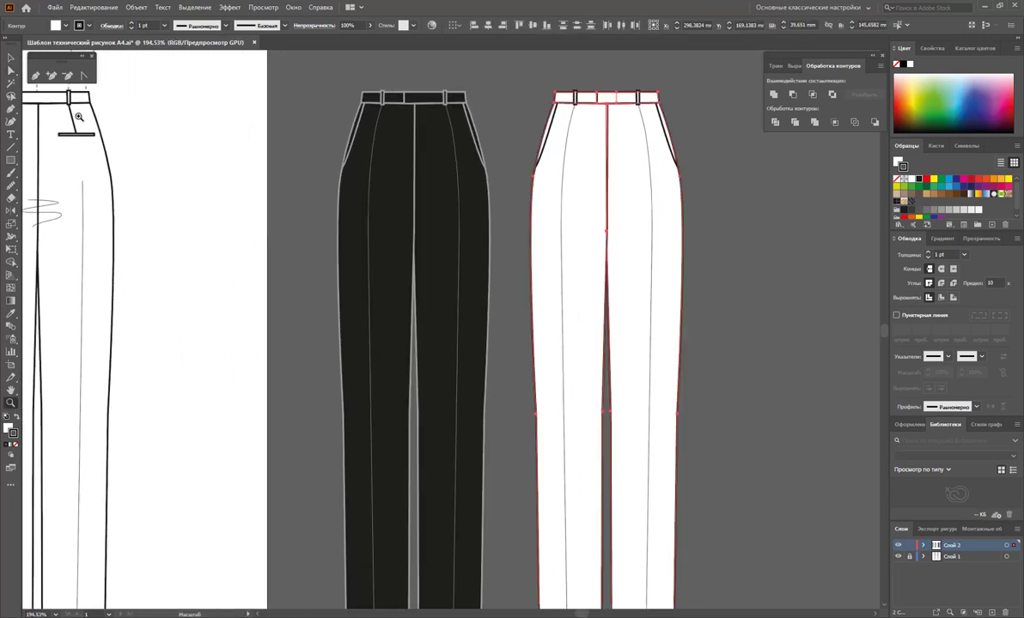
Isolate the white trousers group and fill its shapes with the tan tweed pattern
{"action": "left_click", "coordinate": [10, 55]}
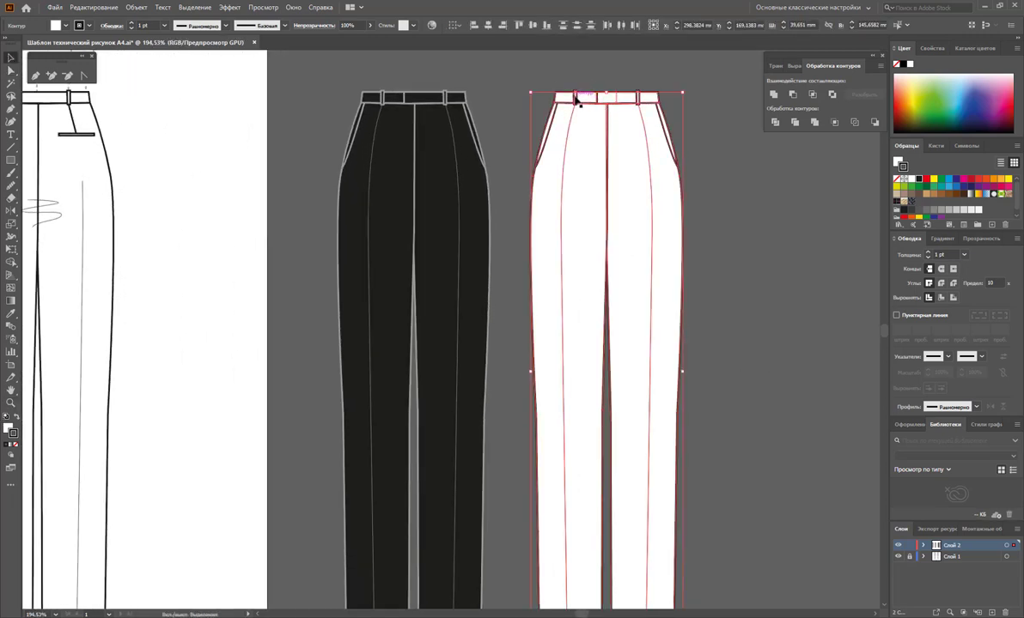
{"action": "left_click", "coordinate": [578, 98]}
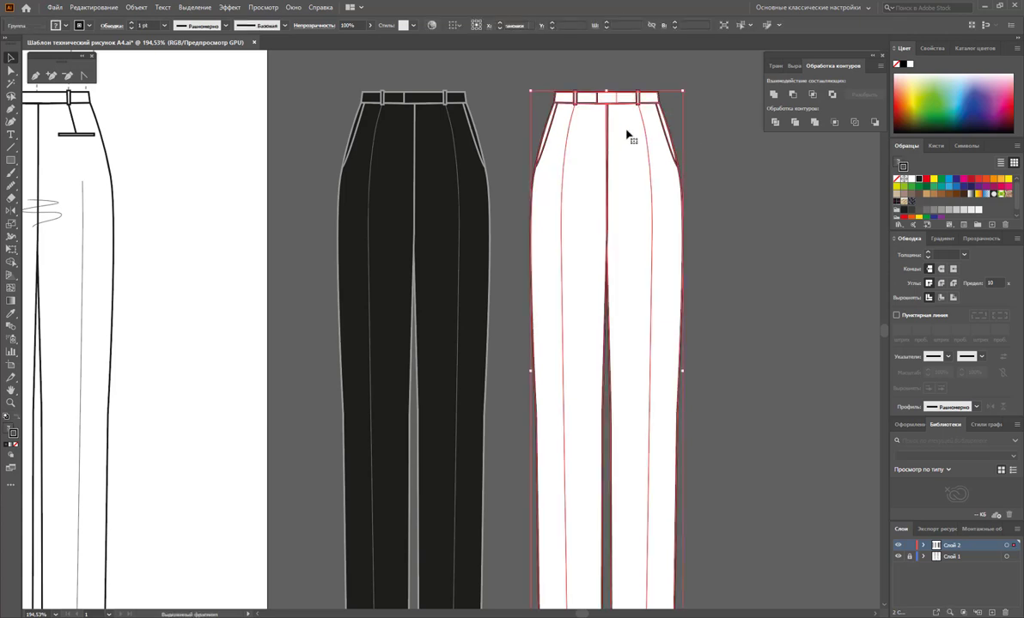
{"action": "double_click", "coordinate": [628, 142]}
{"action": "left_click", "coordinate": [592, 101]}
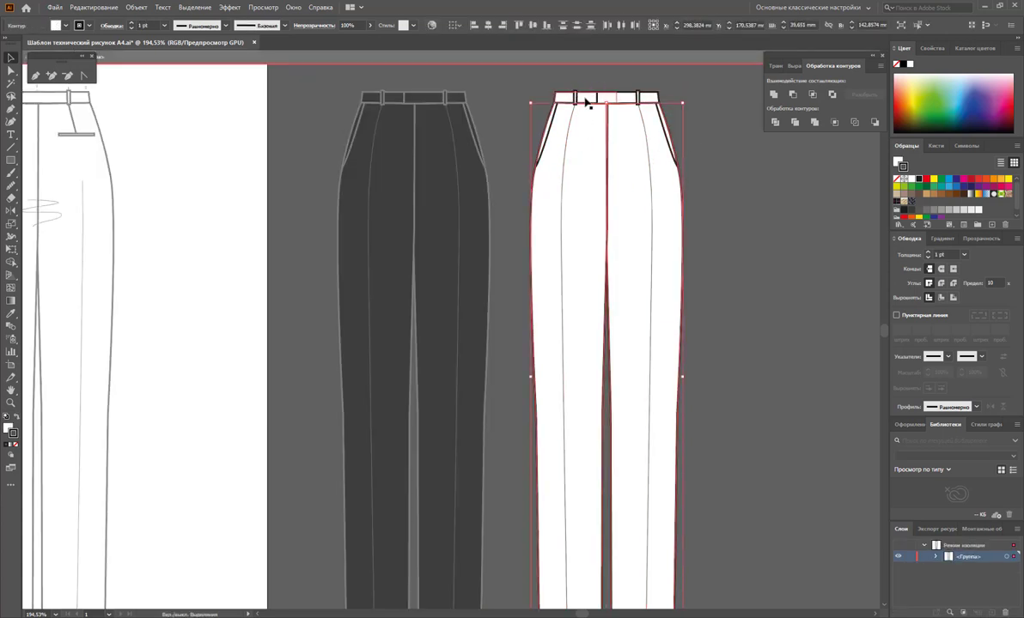
{"action": "left_click", "coordinate": [639, 100]}
{"action": "left_click", "coordinate": [640, 101]}
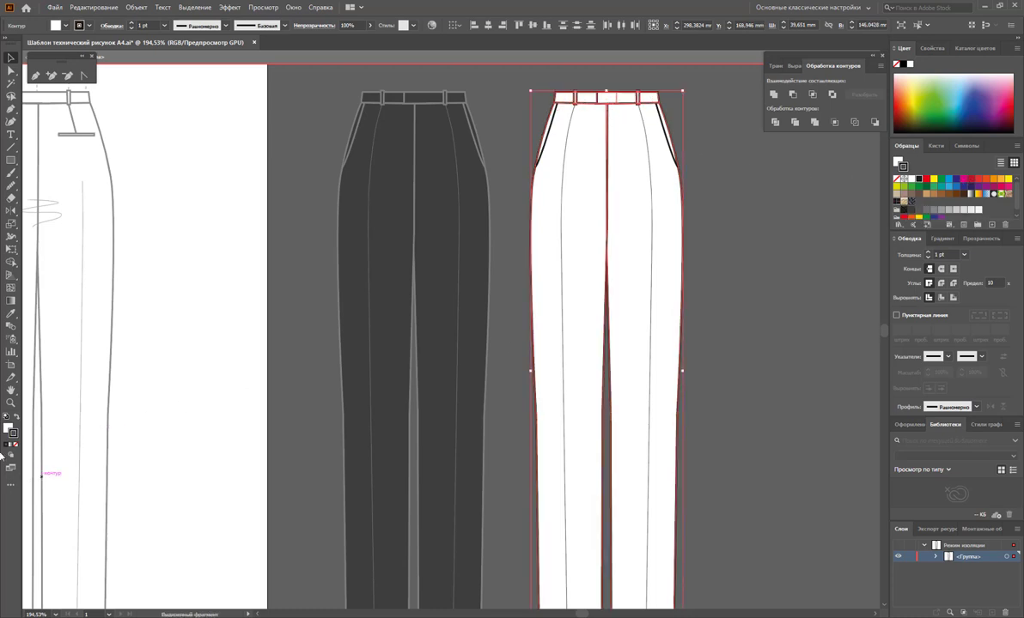
{"action": "left_click", "coordinate": [9, 428]}
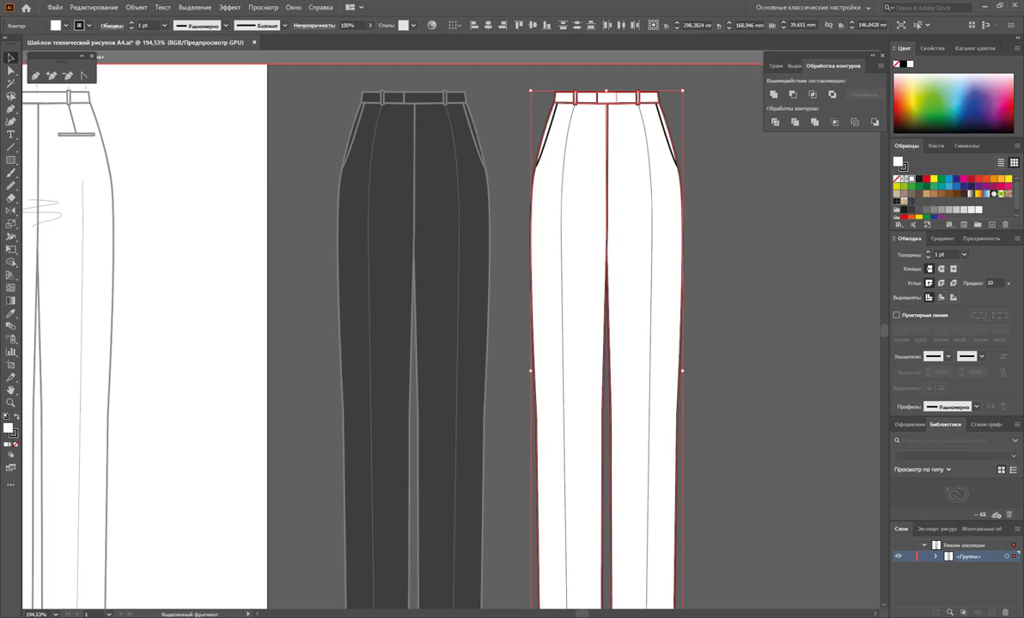
{"action": "left_click", "coordinate": [903, 202]}
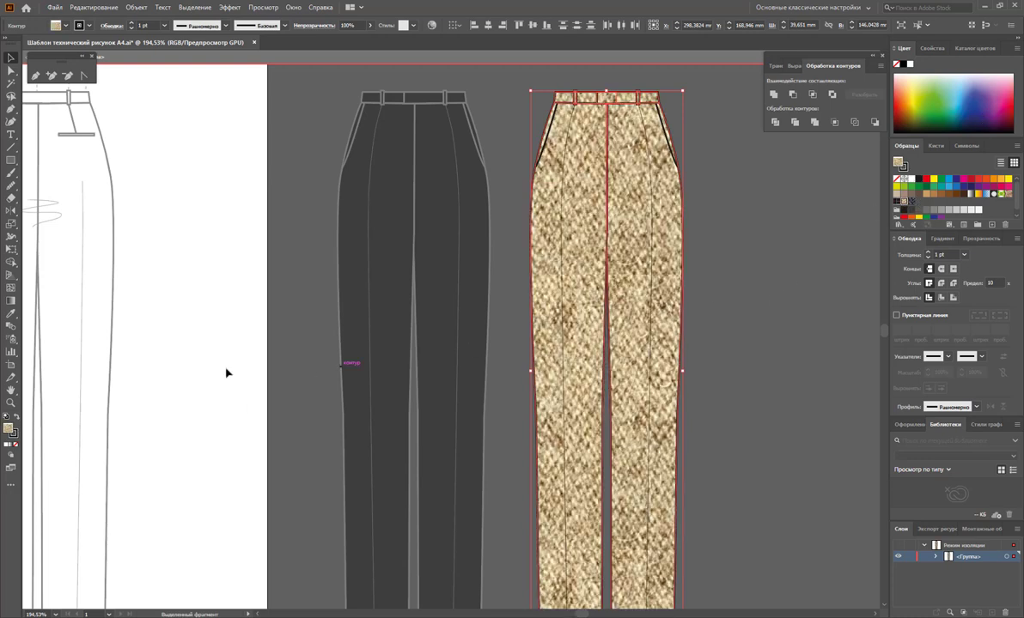
Scale only the tweed pattern inside the trousers to 20%, leaving the shape unchanged
{"action": "double_click", "coordinate": [11, 224]}
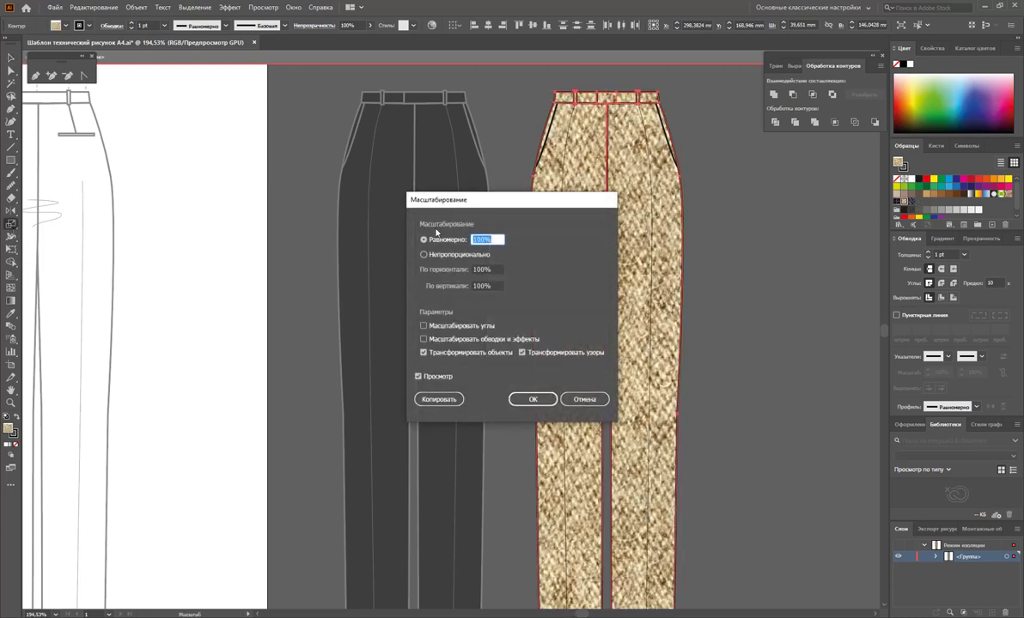
{"action": "left_click_drag", "start_coordinate": [466, 205], "coordinate": [147, 106]}
{"action": "left_click", "coordinate": [115, 249]}
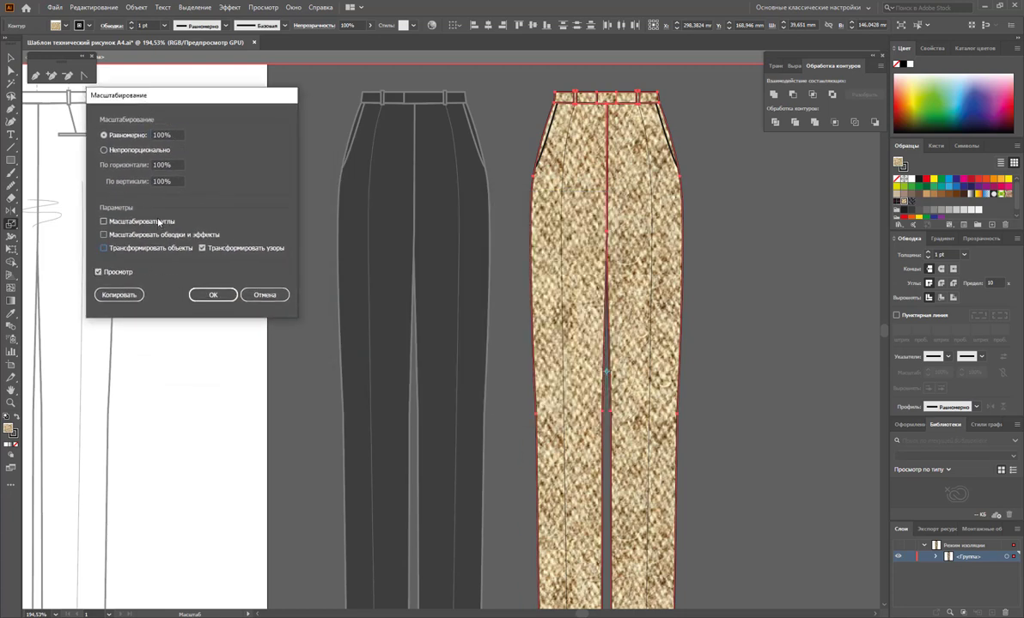
{"action": "double_click", "coordinate": [161, 135]}
{"action": "type", "text": "40"}
{"action": "left_click", "coordinate": [103, 273]}
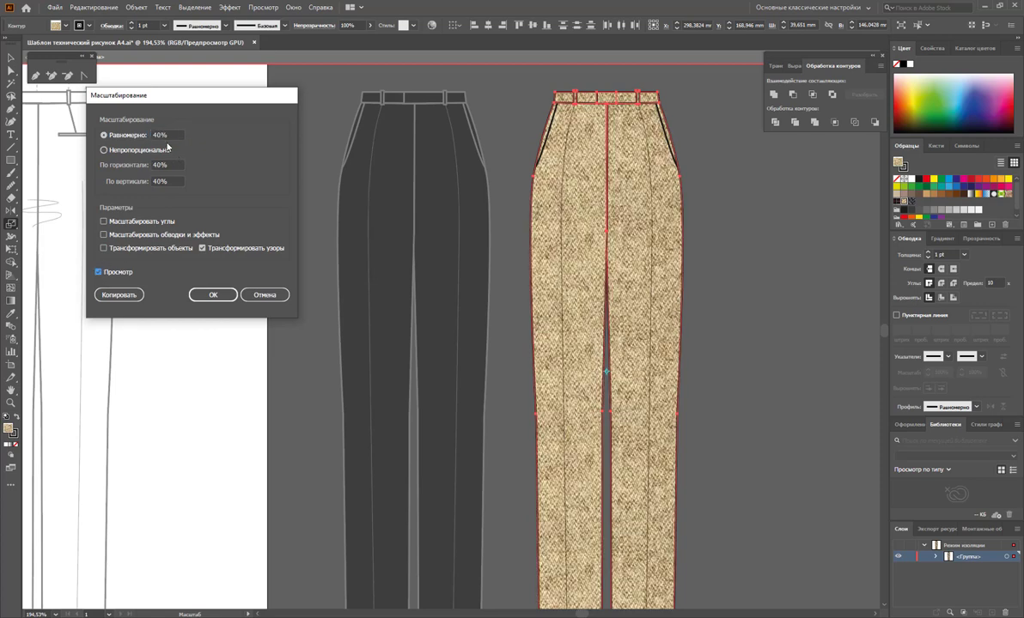
{"action": "double_click", "coordinate": [161, 134]}
{"action": "key", "text": "Tab"}
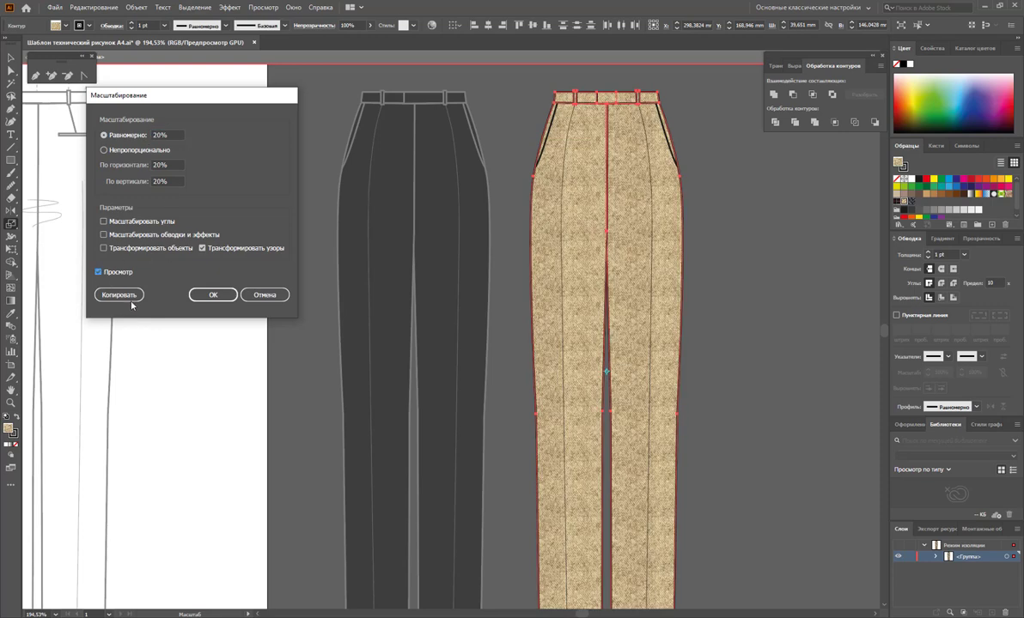
{"action": "left_click", "coordinate": [212, 295]}
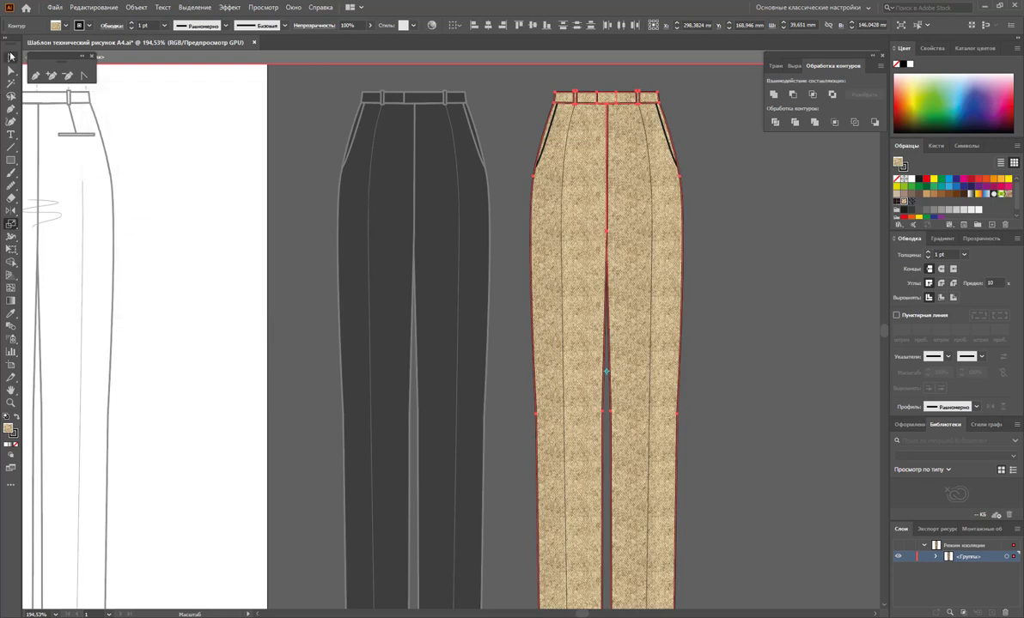
Make a second tweed-filled copy of the trousers to the right and select its shapes
{"action": "left_click", "coordinate": [12, 57]}
{"action": "left_click_drag", "start_coordinate": [614, 298], "coordinate": [731, 317]}
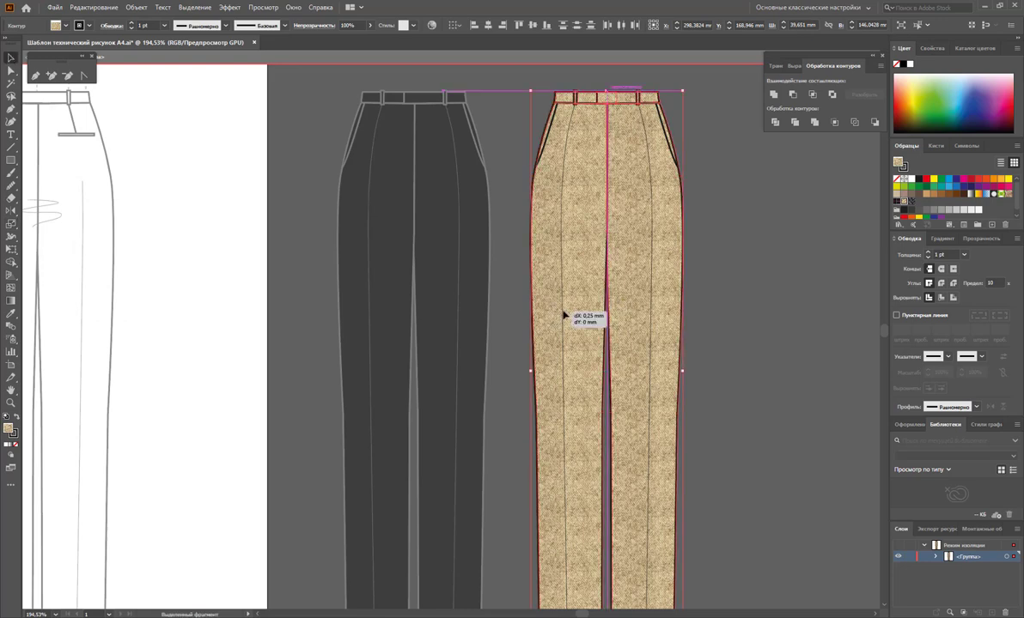
{"action": "key", "text": "ctrl+z"}
{"action": "key", "text": "Escape"}
{"action": "left_click_drag", "start_coordinate": [593, 310], "coordinate": [731, 309]}
{"action": "double_click", "coordinate": [744, 320]}
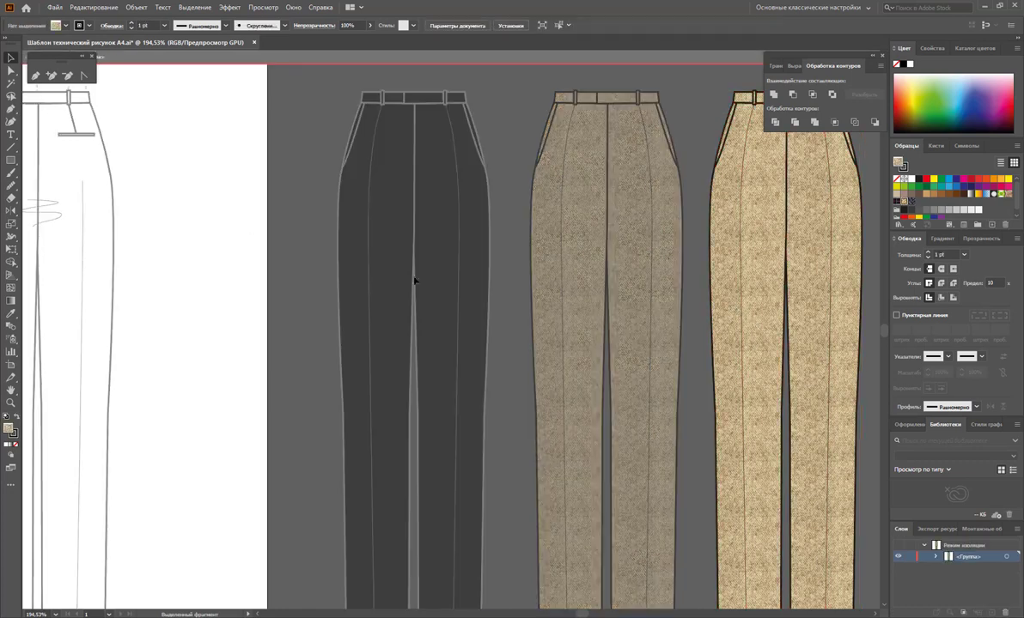
{"action": "left_click", "coordinate": [11, 83]}
{"action": "left_click", "coordinate": [813, 210]}
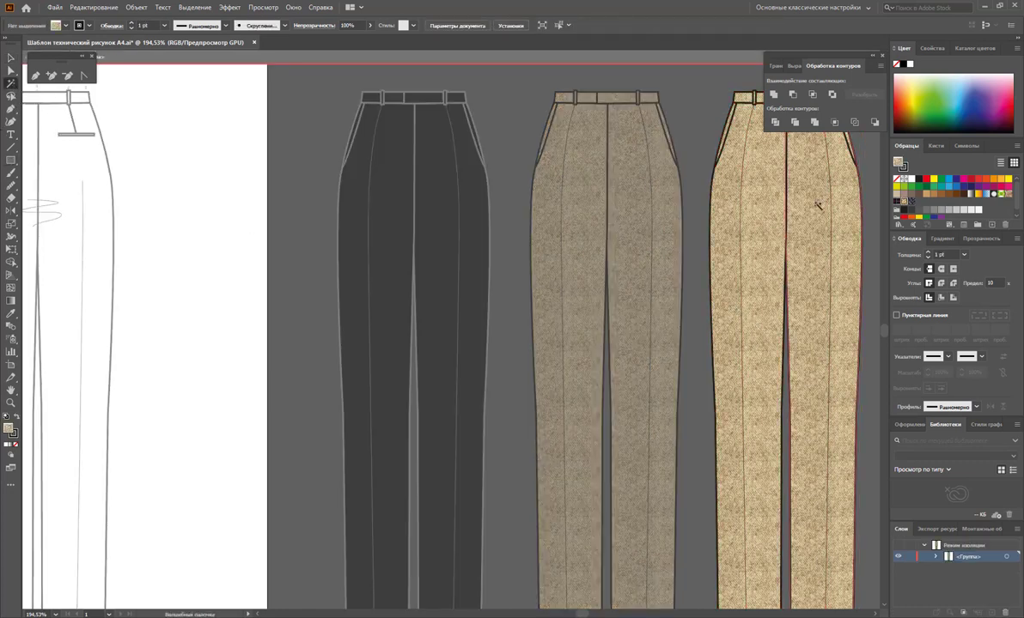
{"action": "left_click", "coordinate": [773, 200]}
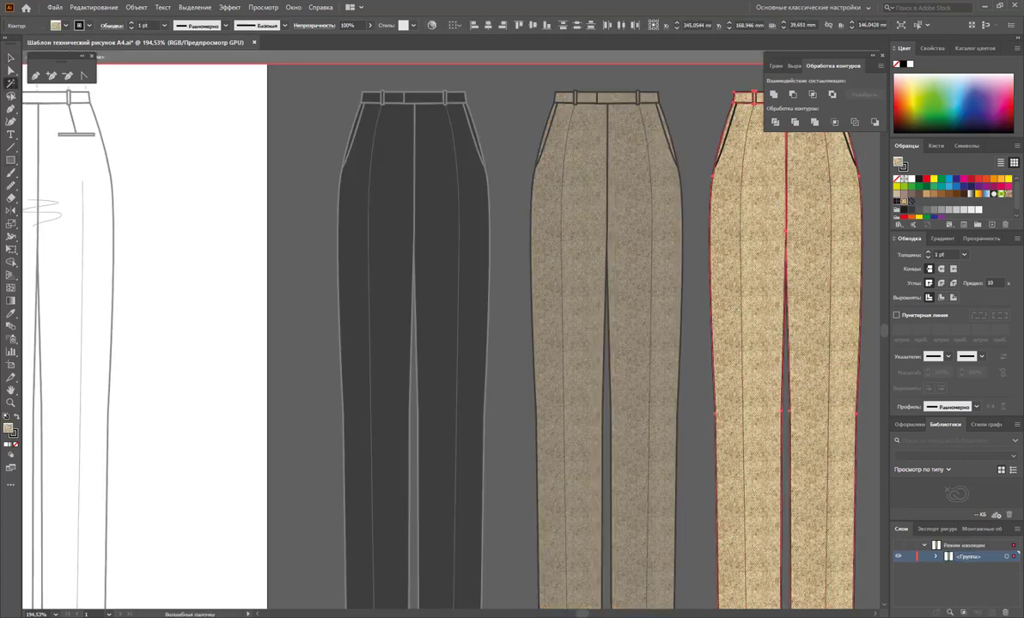
Fill the rightmost trousers with the navy woven pattern
{"action": "left_click", "coordinate": [913, 205]}
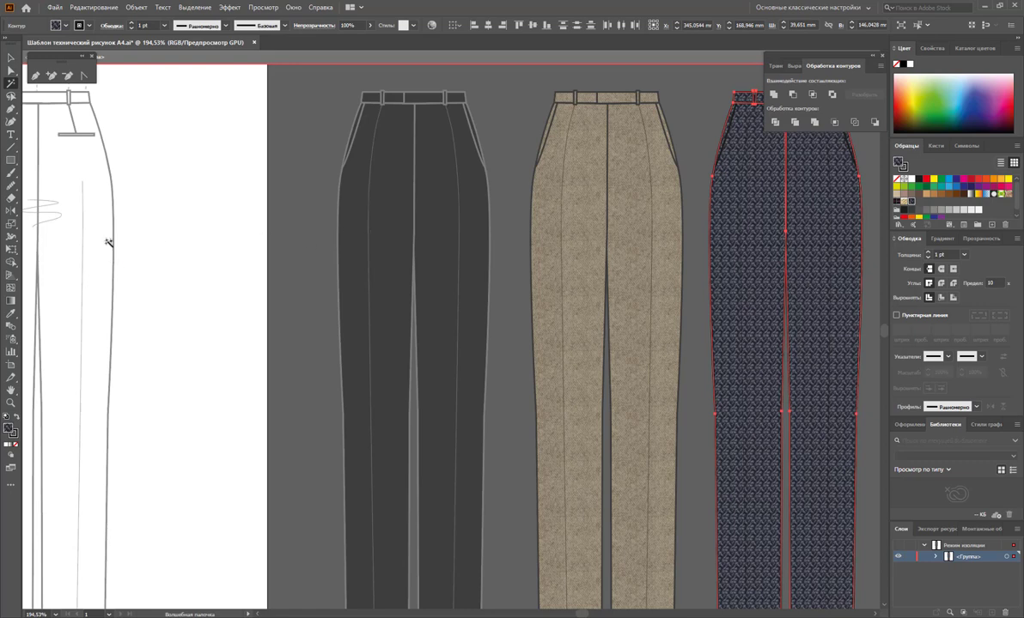
{"action": "key", "text": "comma"}
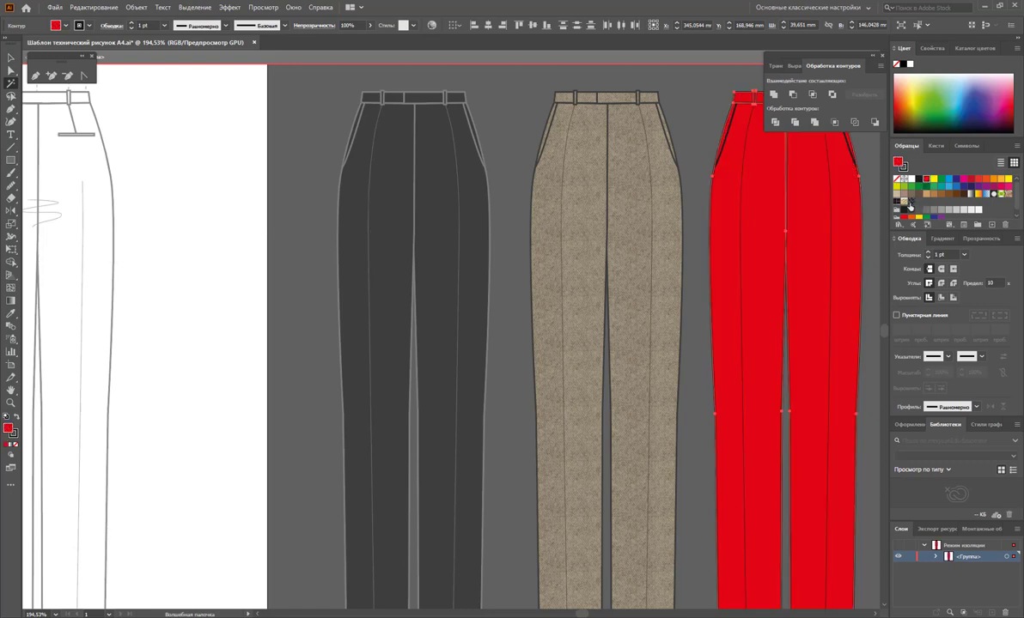
{"action": "key", "text": "ctrl+z"}
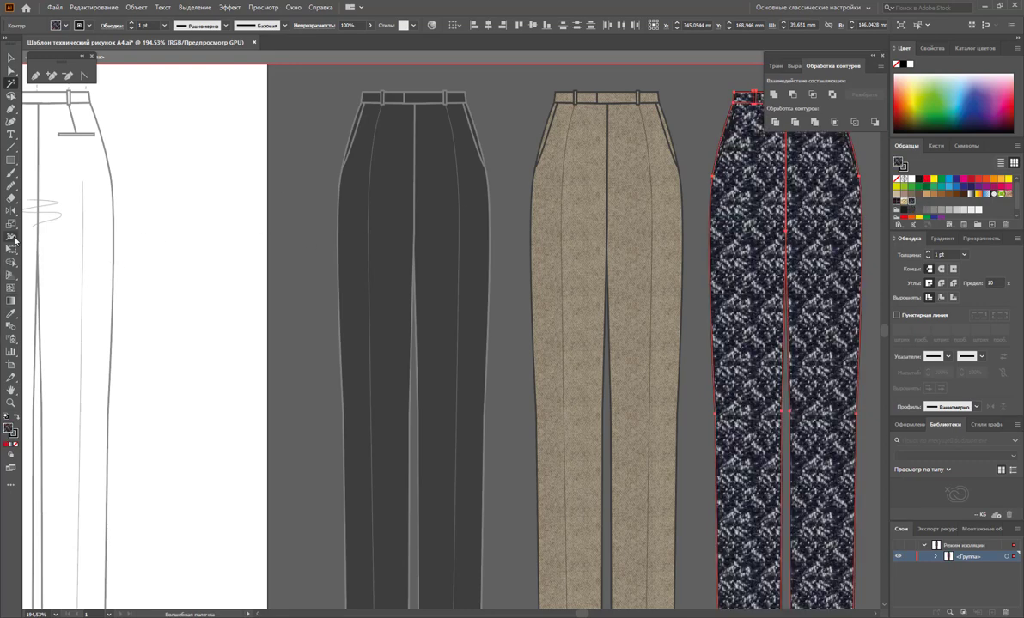
Scale only the navy pattern to 50%, keeping the trouser shape at full size
{"action": "double_click", "coordinate": [12, 221]}
{"action": "left_click", "coordinate": [125, 249]}
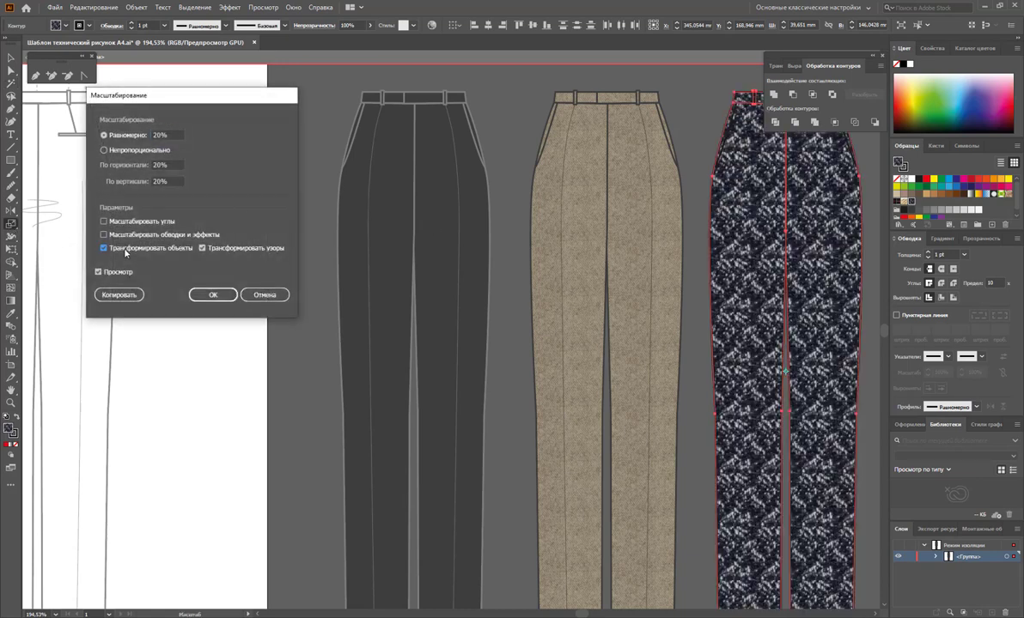
{"action": "double_click", "coordinate": [163, 135]}
{"action": "type", "text": "50"}
{"action": "left_click", "coordinate": [213, 294]}
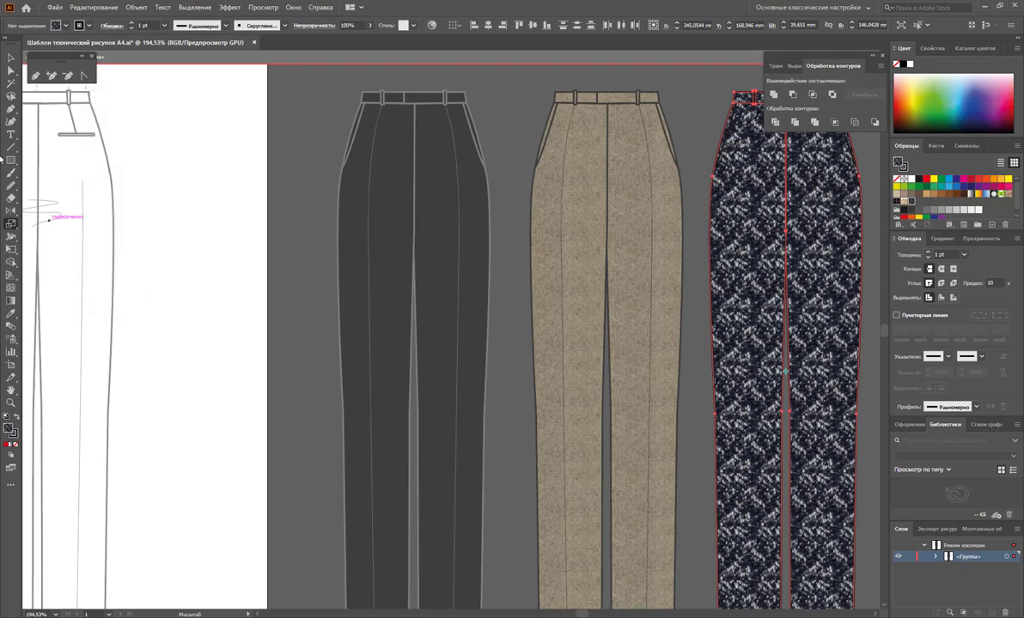
{"action": "double_click", "coordinate": [12, 223]}
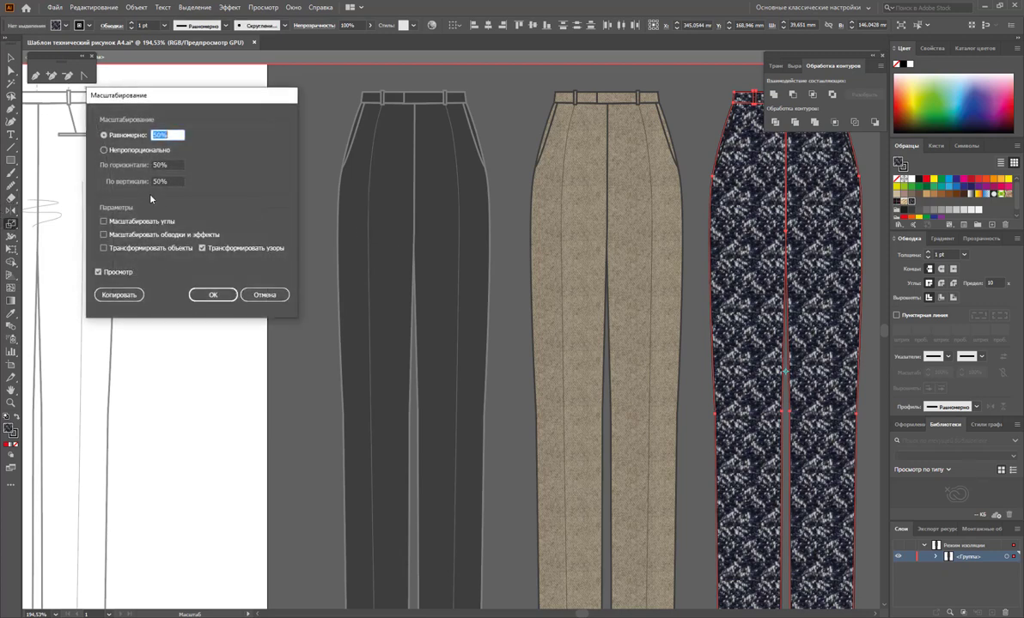
{"action": "left_click", "coordinate": [114, 278]}
{"action": "left_click", "coordinate": [213, 294]}
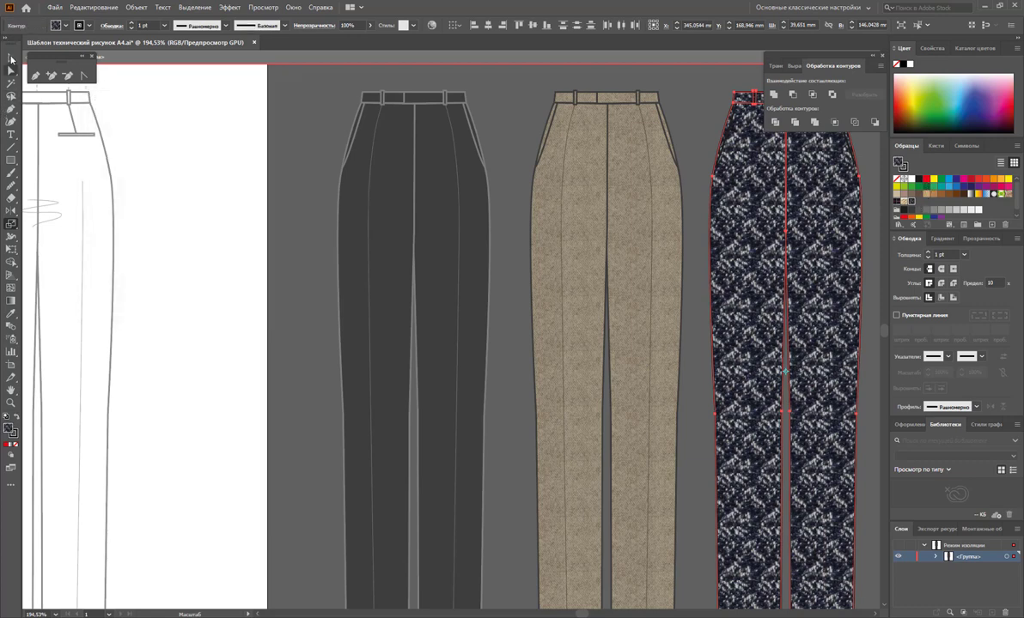
Reapply the navy pattern fill and scale the pattern alone to 50% again
{"action": "left_click", "coordinate": [10, 58]}
{"action": "left_click", "coordinate": [932, 181]}
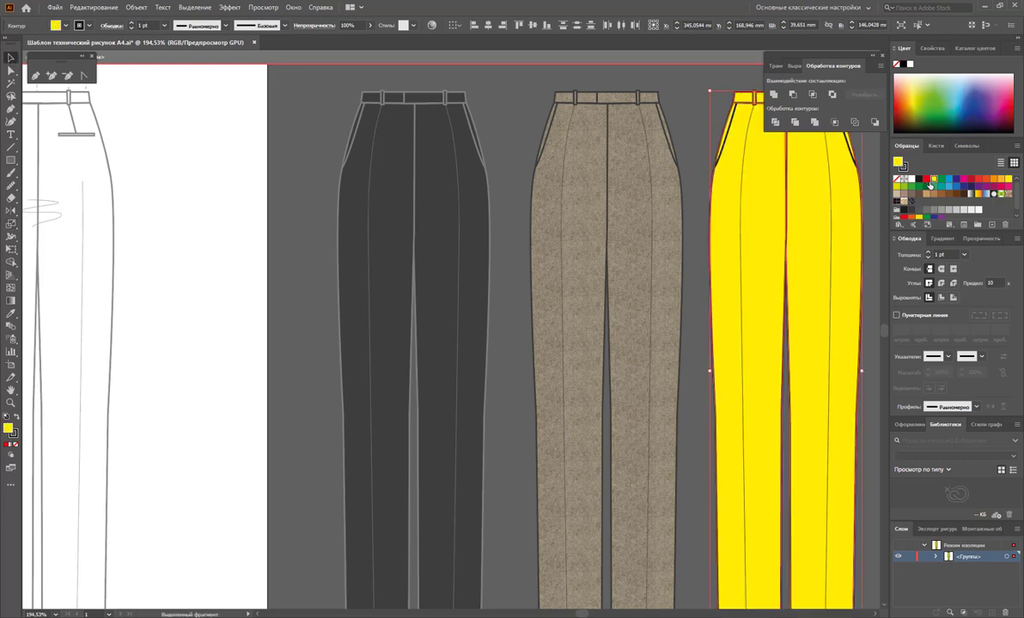
{"action": "left_click", "coordinate": [916, 204]}
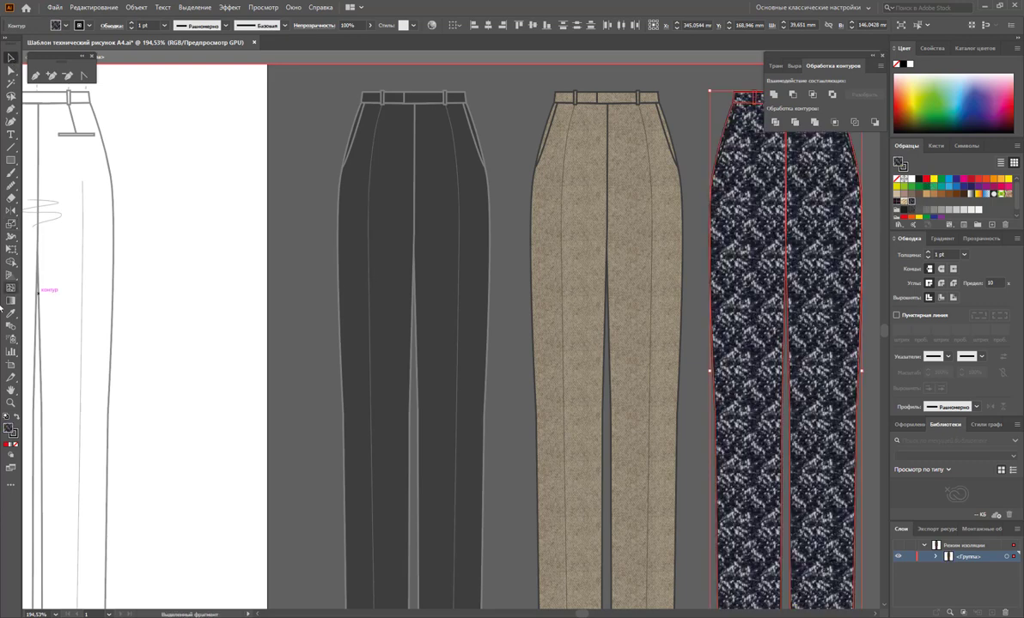
{"action": "double_click", "coordinate": [11, 225]}
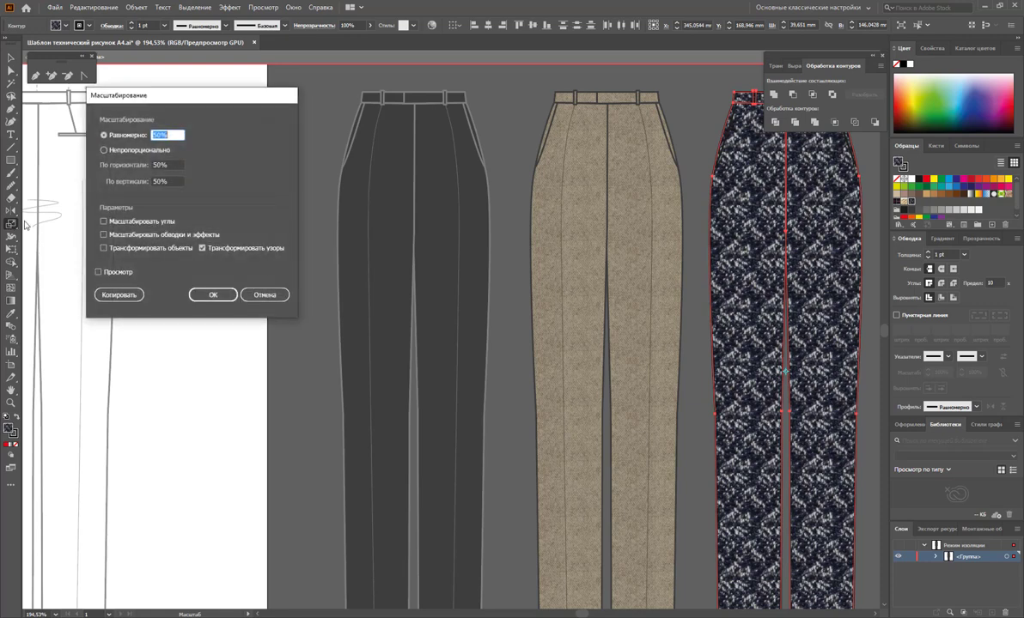
{"action": "left_click", "coordinate": [211, 251]}
{"action": "left_click", "coordinate": [99, 272]}
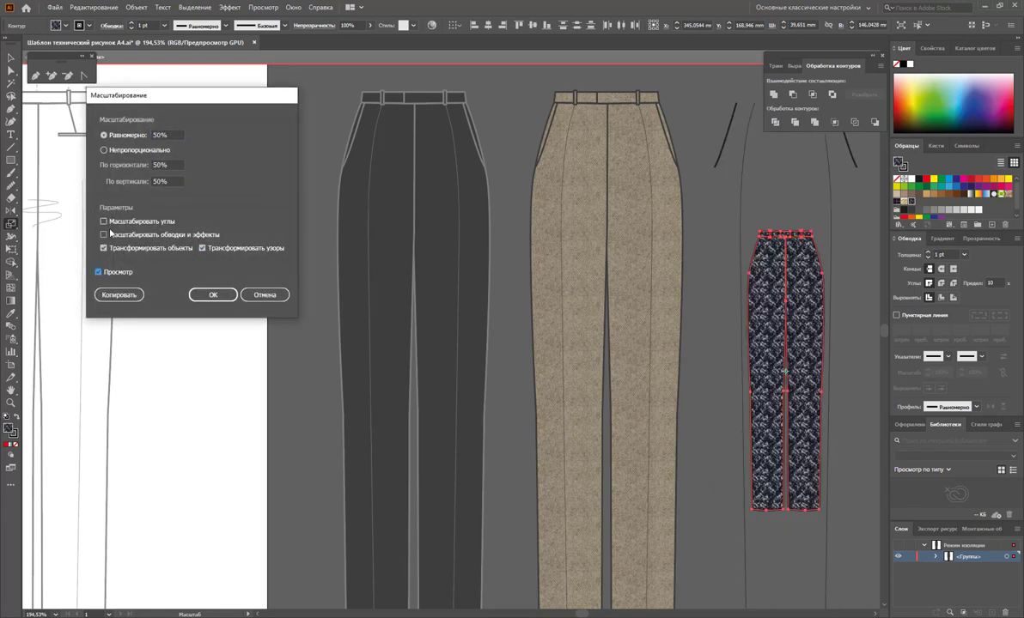
{"action": "left_click", "coordinate": [104, 248]}
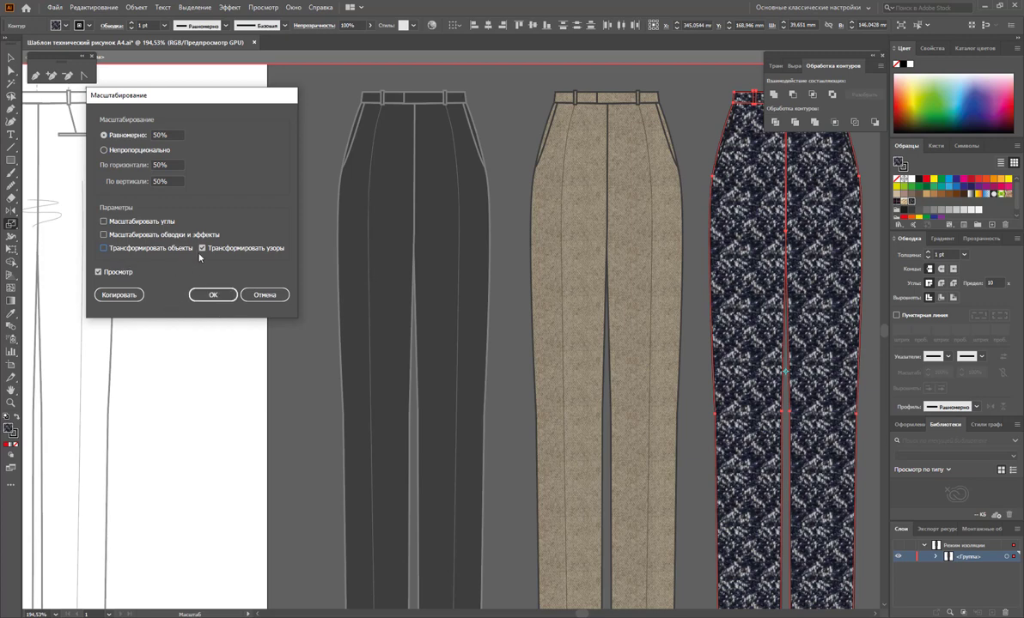
{"action": "left_click", "coordinate": [213, 295]}
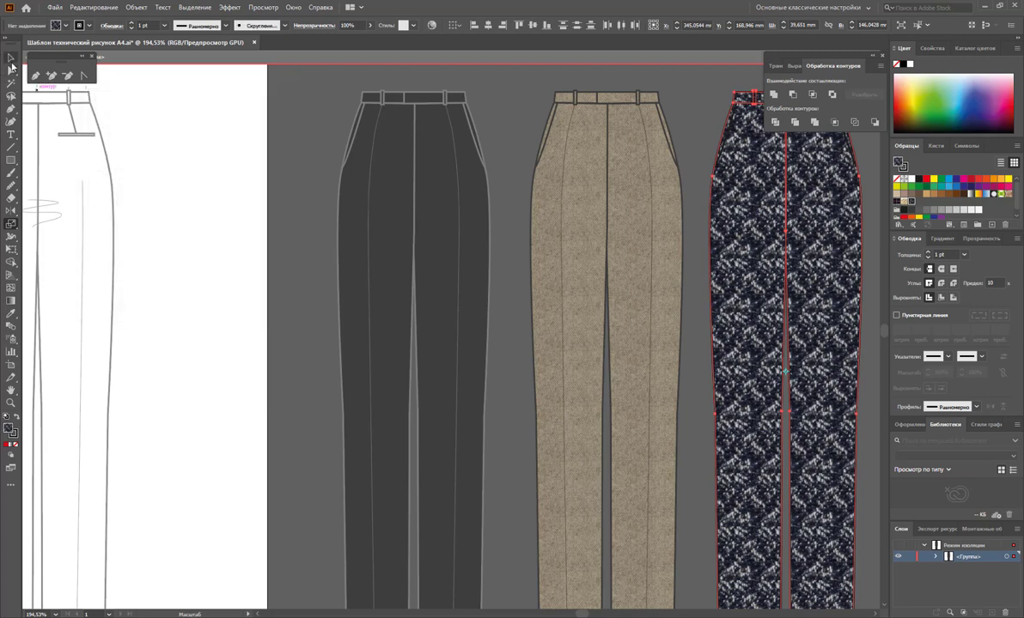
Exit isolation mode and zoom out to view all three trousers at 100%
{"action": "double_click", "coordinate": [502, 114]}
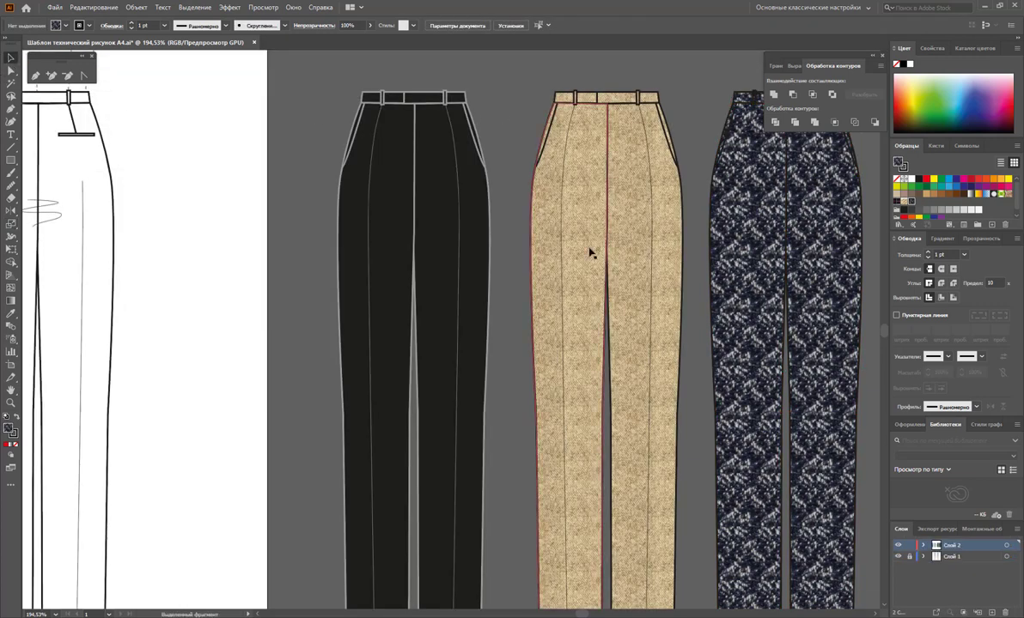
{"action": "left_click", "coordinate": [592, 254]}
{"action": "key", "text": "ctrl+shift+a"}
{"action": "key", "text": "ctrl+minus"}
{"action": "key", "text": "ctrl+minus"}
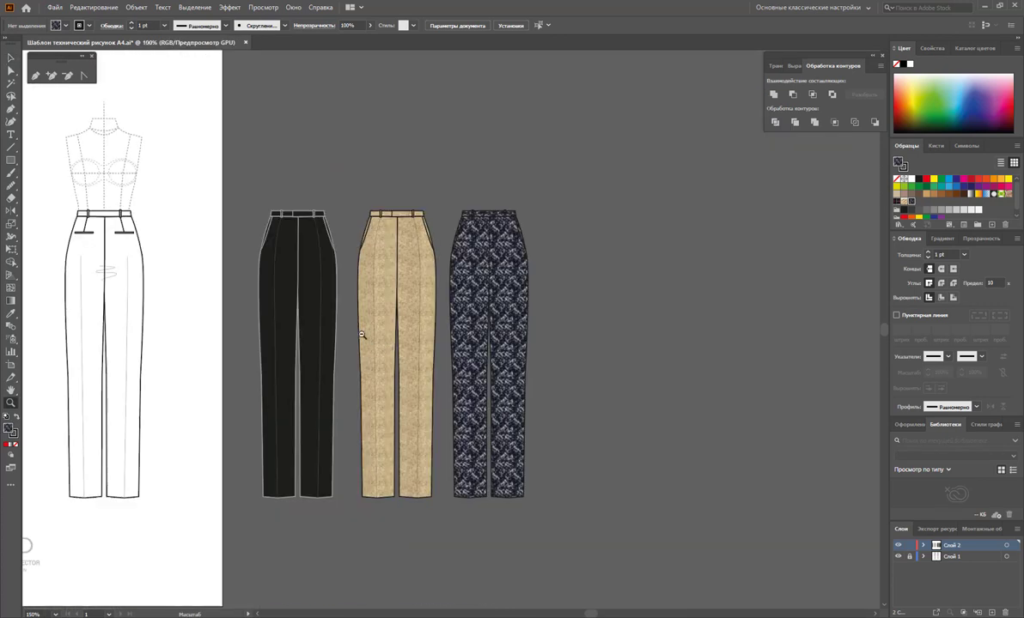
{"action": "key", "text": "z"}
Fill the rightmost trousers with the fine dark navy dotted pattern swatch
{"action": "left_click", "coordinate": [11, 82]}
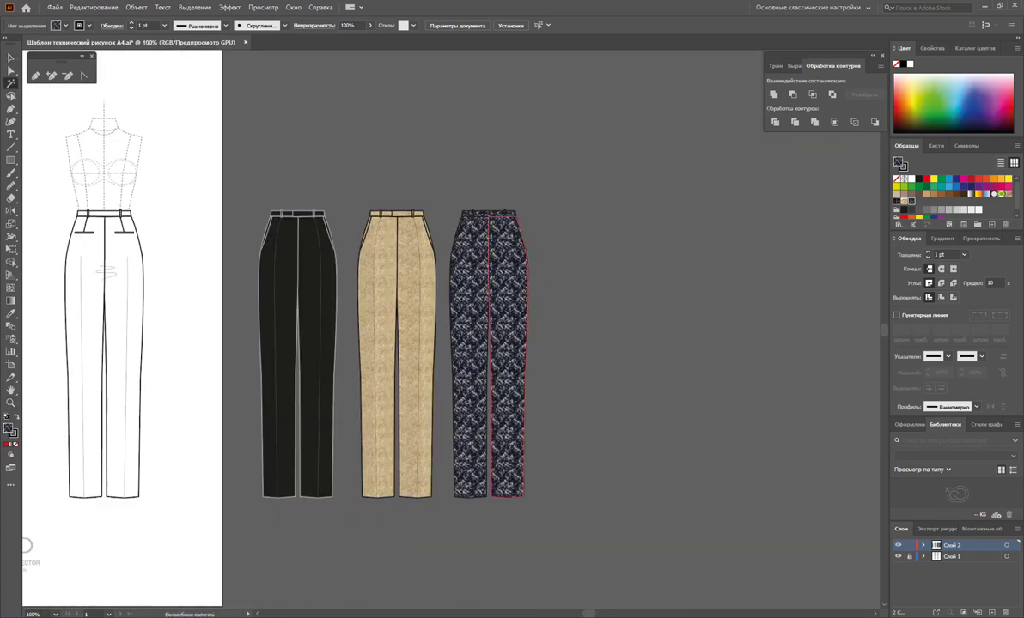
{"action": "left_click", "coordinate": [498, 361]}
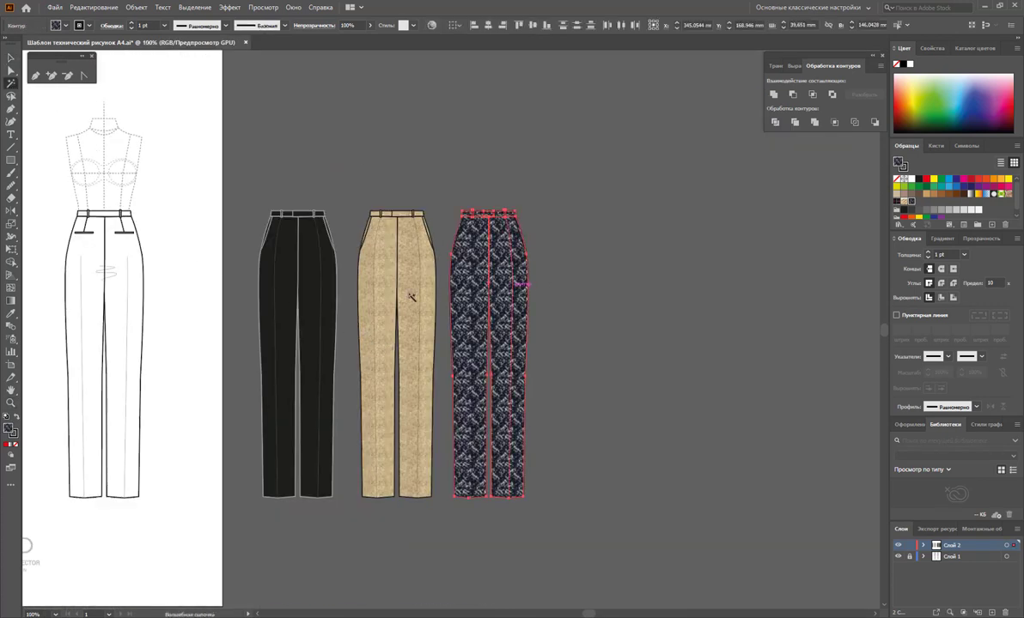
{"action": "left_click", "coordinate": [11, 312]}
{"action": "left_click", "coordinate": [384, 298]}
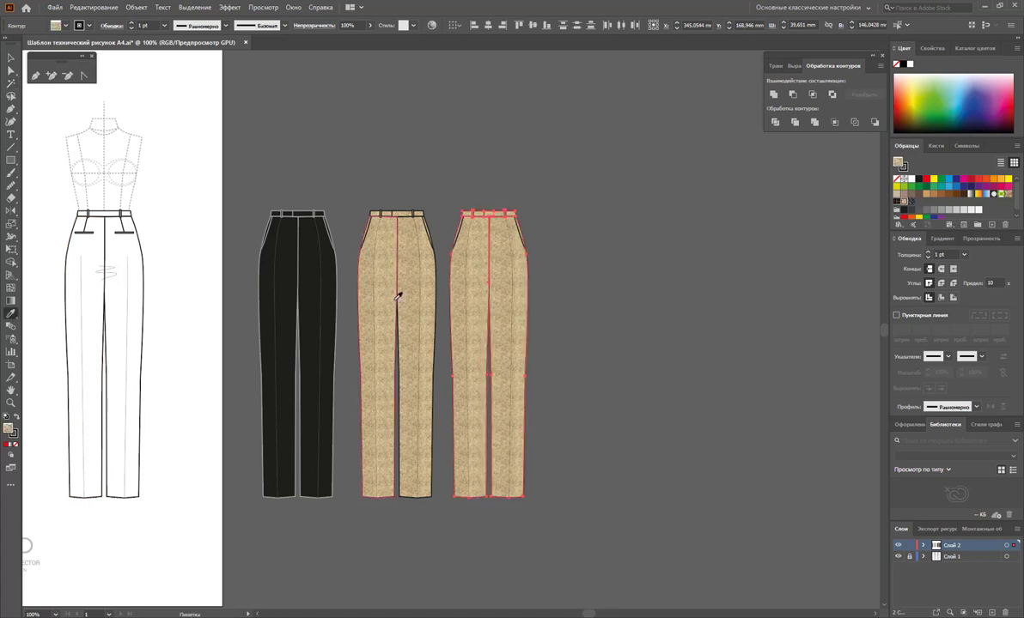
{"action": "left_click", "coordinate": [911, 202]}
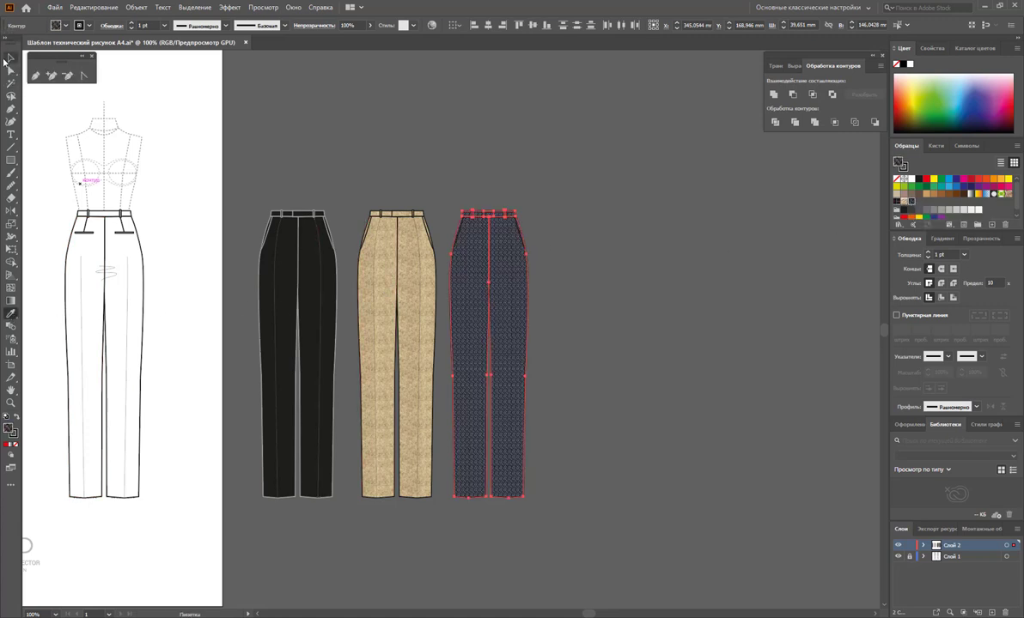
{"action": "left_click", "coordinate": [12, 57]}
{"action": "left_click", "coordinate": [400, 183]}
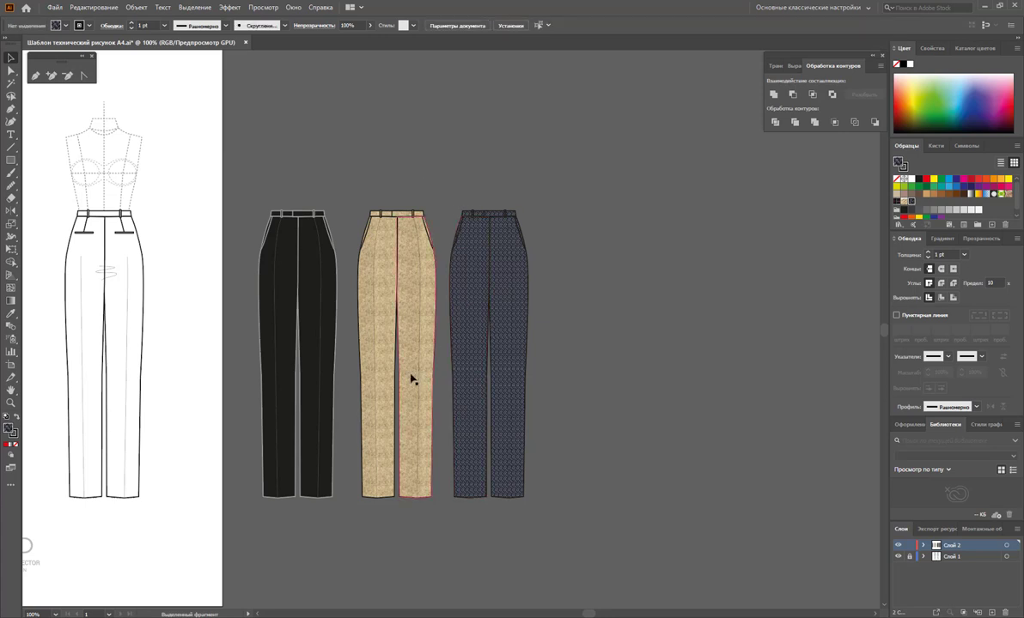
{"action": "left_click", "coordinate": [12, 365]}
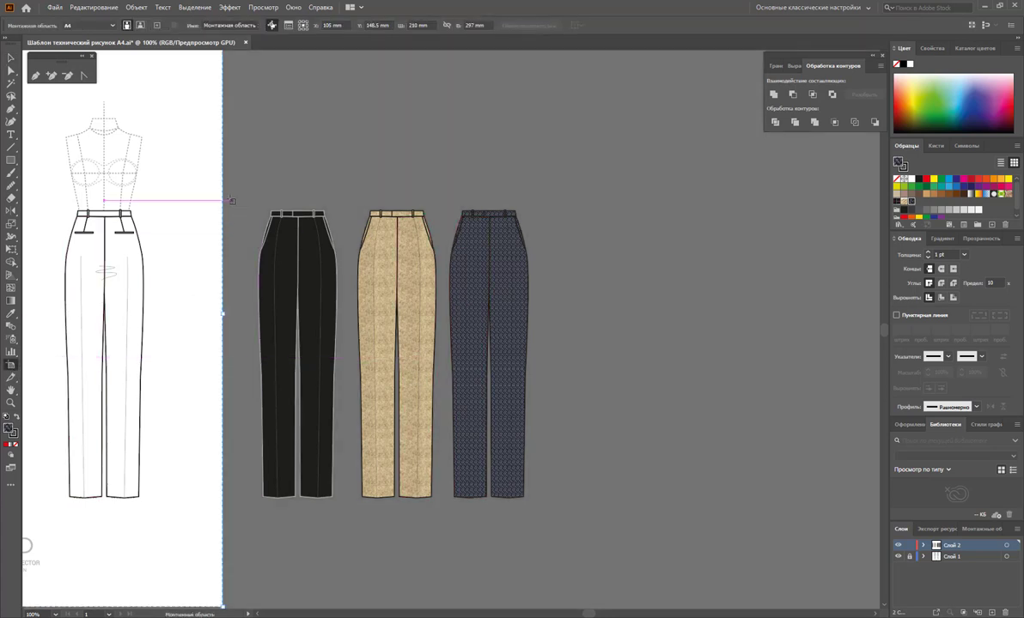
Draw a roughly 163 × 161 mm artboard around the black, beige and navy trousers
{"action": "mouse_move", "coordinate": [230, 195]}
{"action": "left_mouse_down"}
{"action": "mouse_move", "coordinate": [446, 347]}
{"action": "mouse_move", "coordinate": [554, 512]}
{"action": "left_mouse_up"}
{"action": "left_click", "coordinate": [7, 59]}
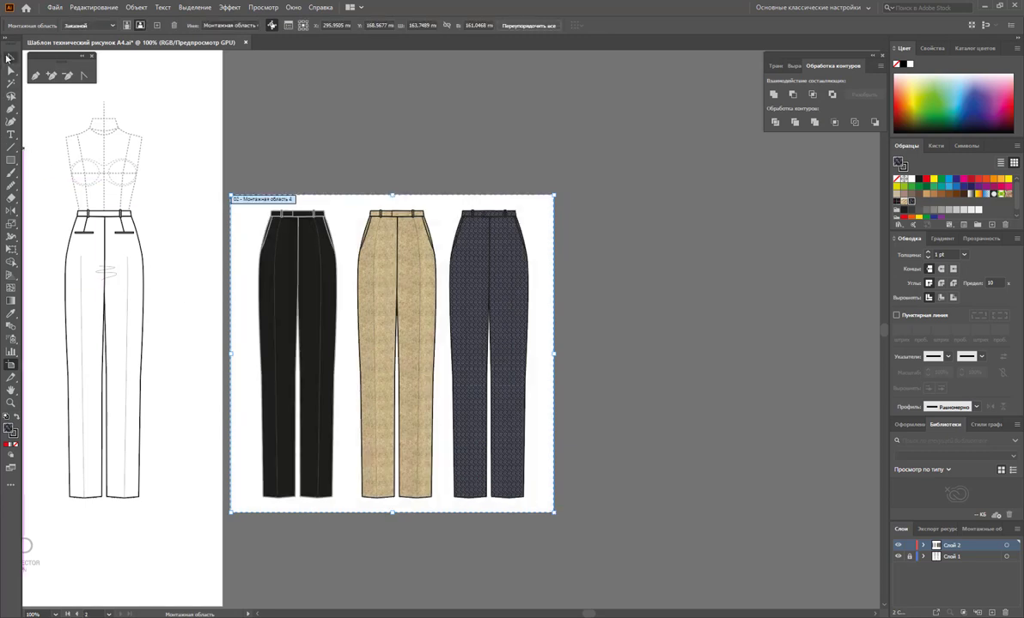
{"action": "scroll", "coordinate": [395, 275], "scroll_direction": "up", "scroll_amount": 1}
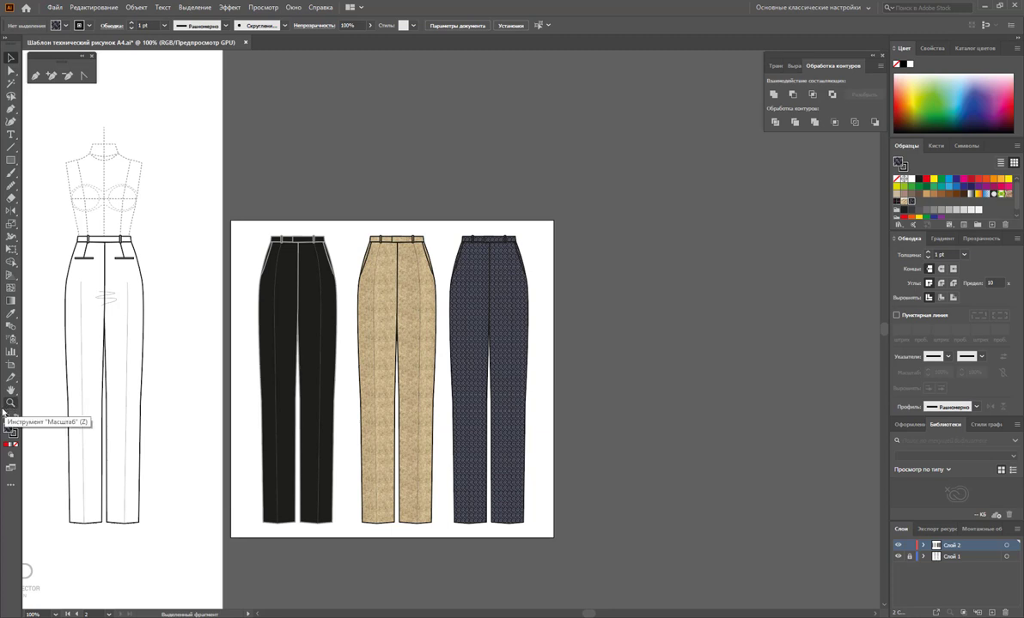
{"action": "left_click", "coordinate": [468, 325]}
{"action": "left_click", "coordinate": [565, 306]}
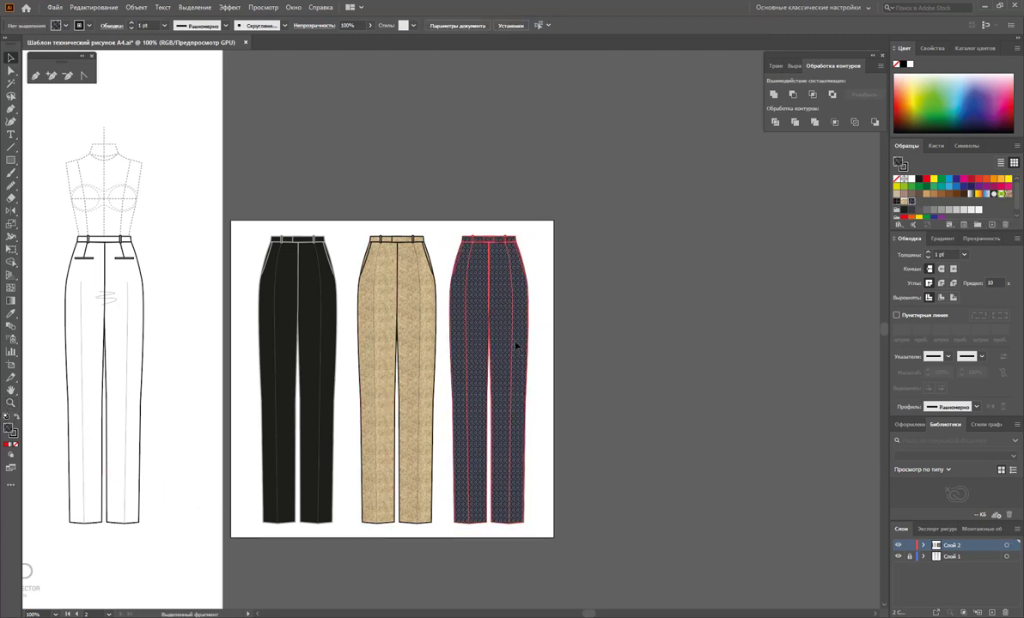
Change the navy trousers' outline stroke from 0.25 pt to 0.75 pt, then fit the artboard in view
{"action": "double_click", "coordinate": [516, 346]}
{"action": "left_click", "coordinate": [489, 340]}
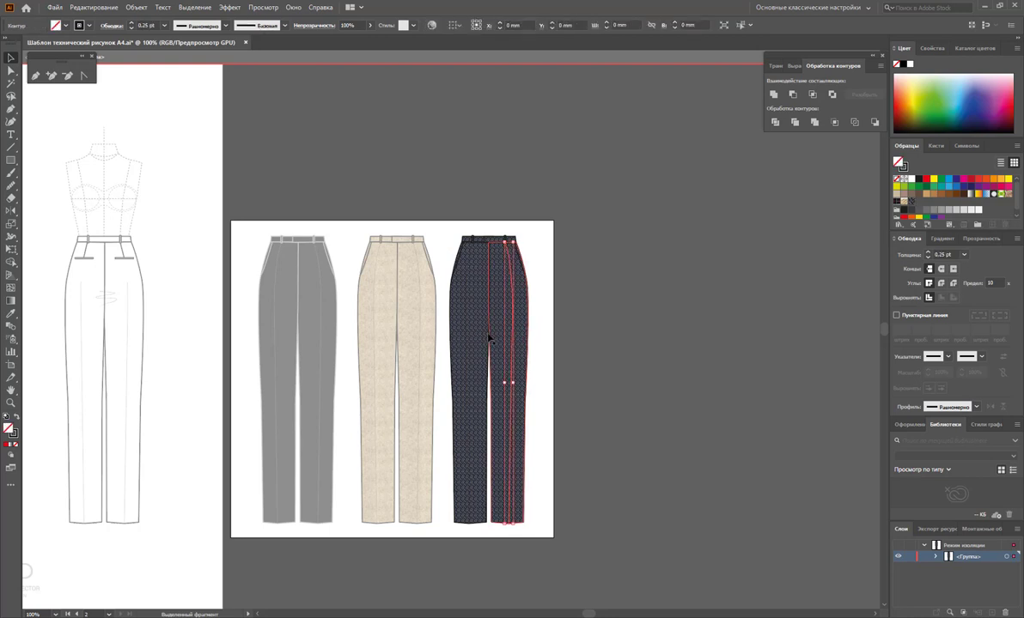
{"action": "left_click", "coordinate": [493, 336]}
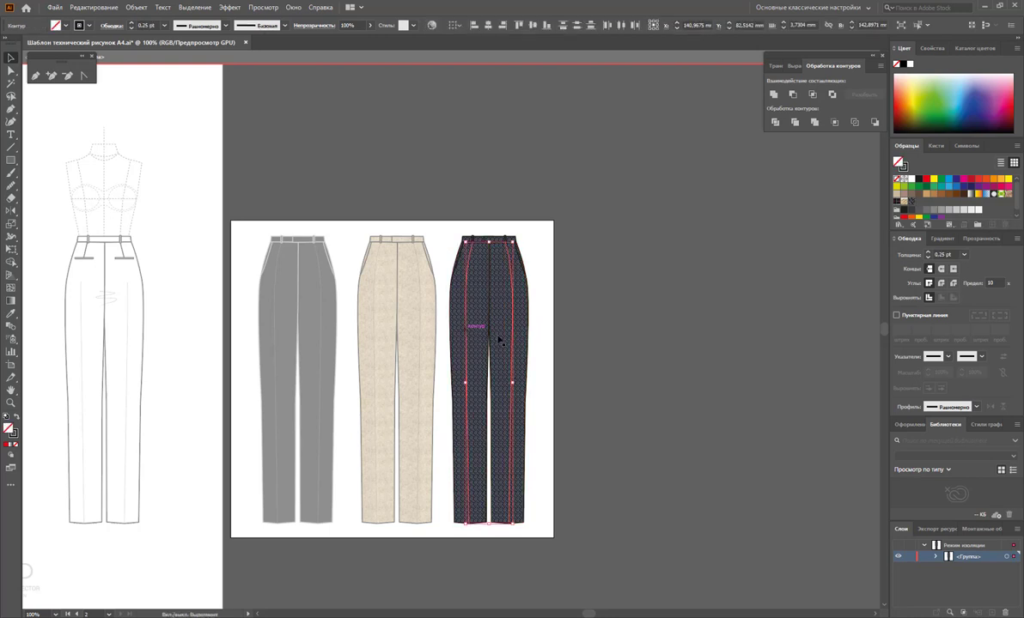
{"action": "left_click", "coordinate": [963, 255]}
{"action": "left_click", "coordinate": [910, 270]}
{"action": "left_click", "coordinate": [725, 279]}
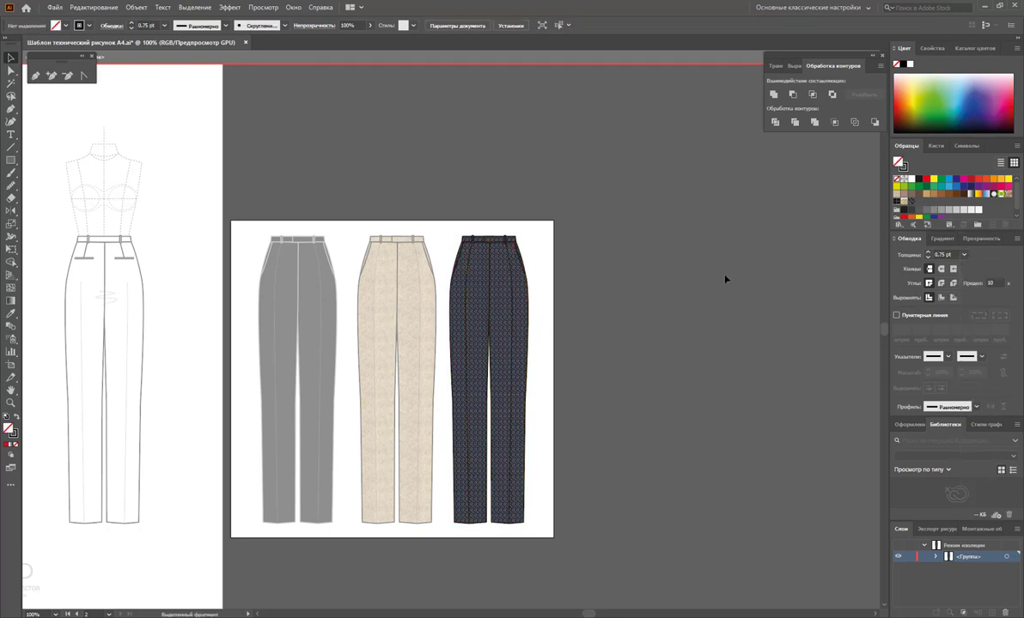
{"action": "double_click", "coordinate": [663, 278]}
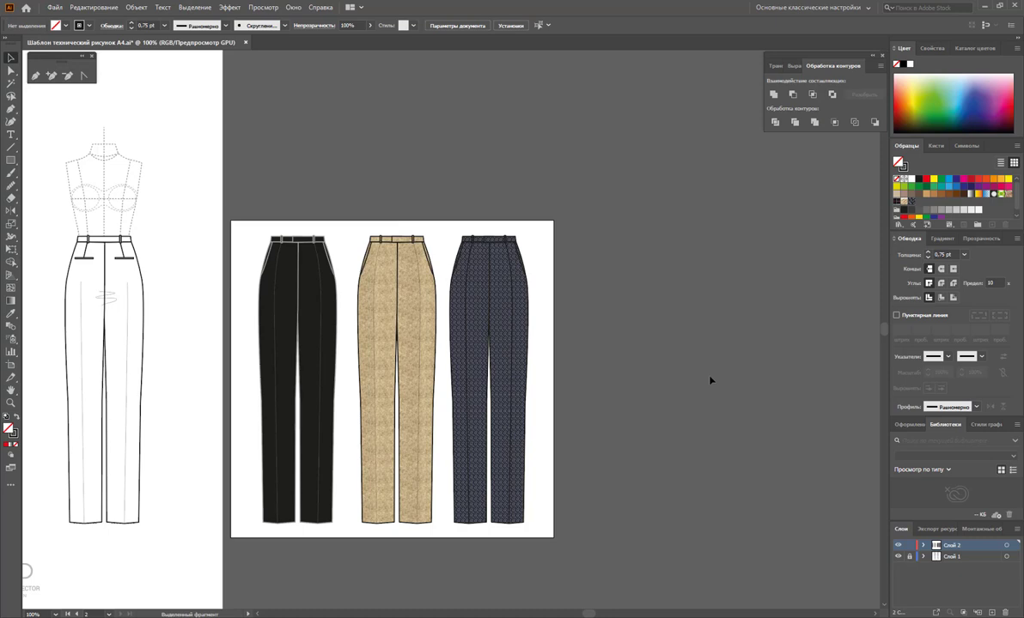
{"action": "key", "text": "ctrl+0"}
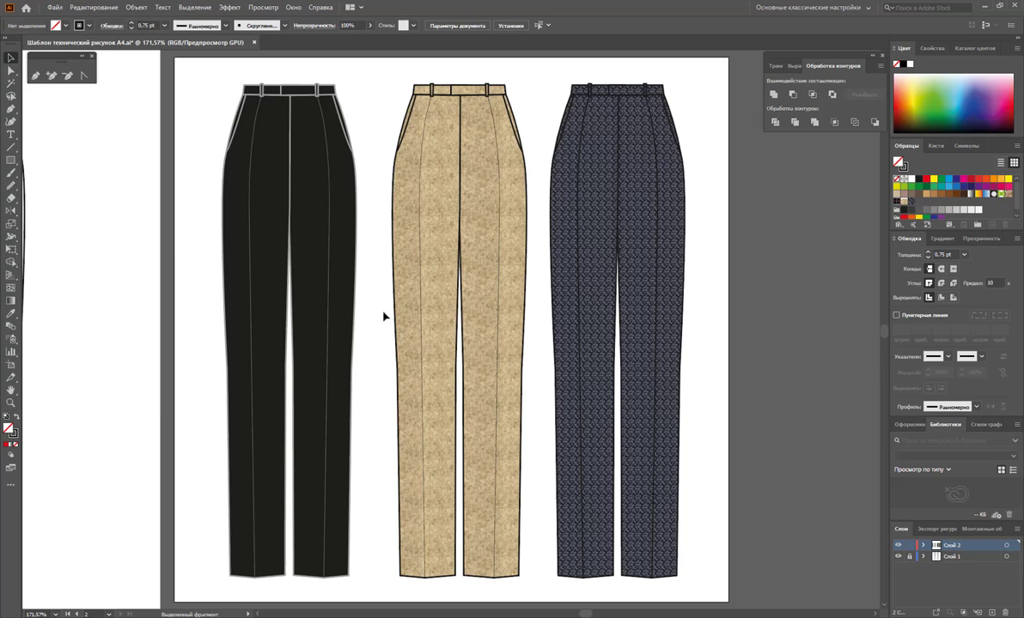
Zoom out and move the trousers artboard up so its top aligns with the sketch page
{"action": "key", "text": "z"}
{"action": "left_click", "coordinate": [423, 302], "text": "alt"}
{"action": "left_click", "coordinate": [414, 342], "text": "alt"}
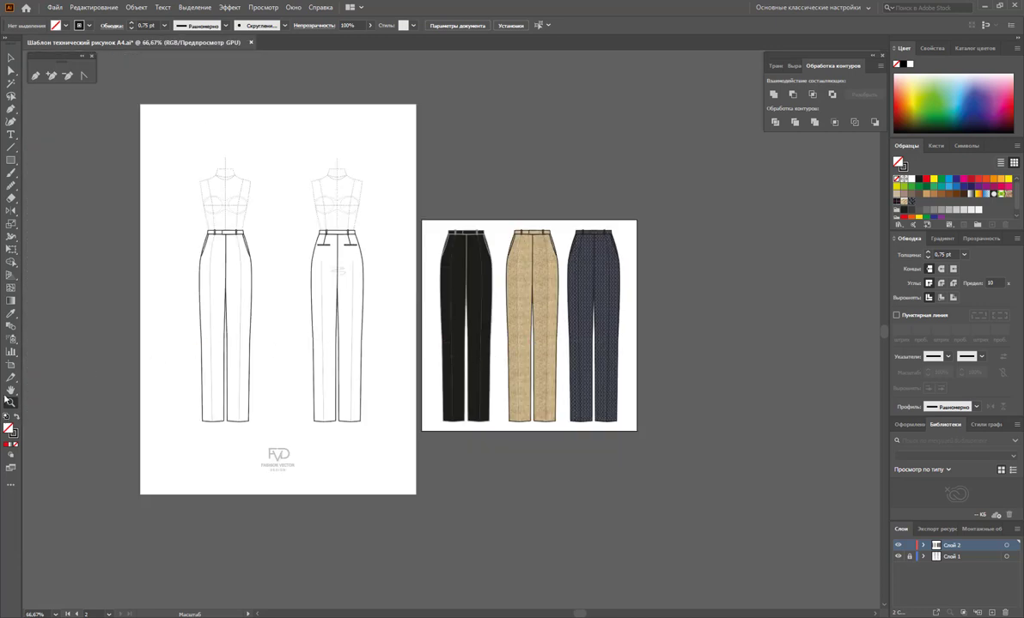
{"action": "left_click", "coordinate": [11, 365]}
{"action": "left_click_drag", "start_coordinate": [496, 347], "coordinate": [507, 228]}
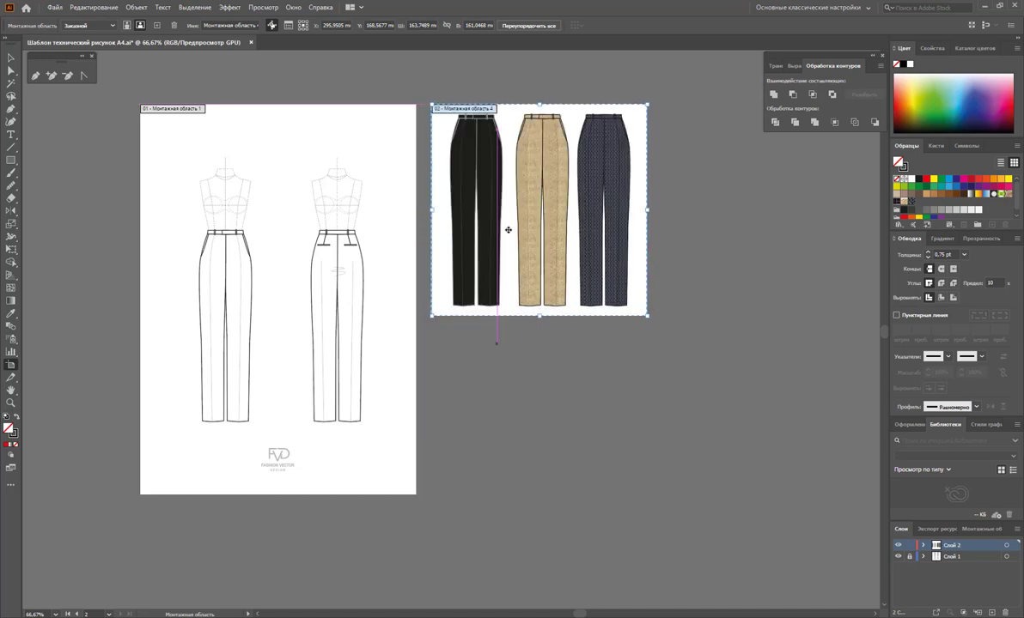
{"action": "left_click", "coordinate": [11, 58]}
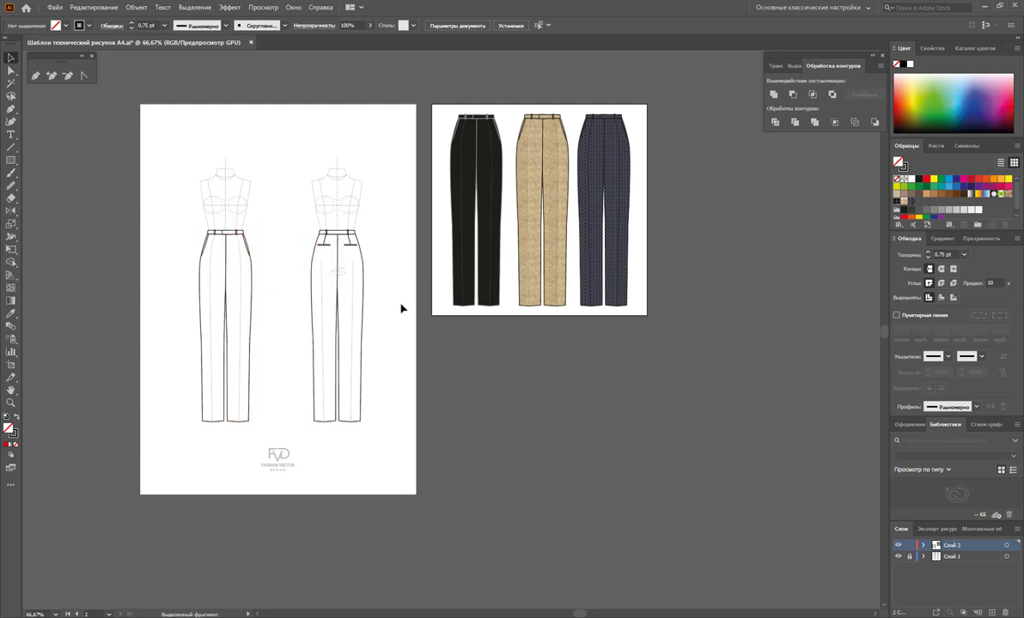
Zoom in slightly on both artboards to review the finished layout
{"action": "left_click", "coordinate": [10, 403]}
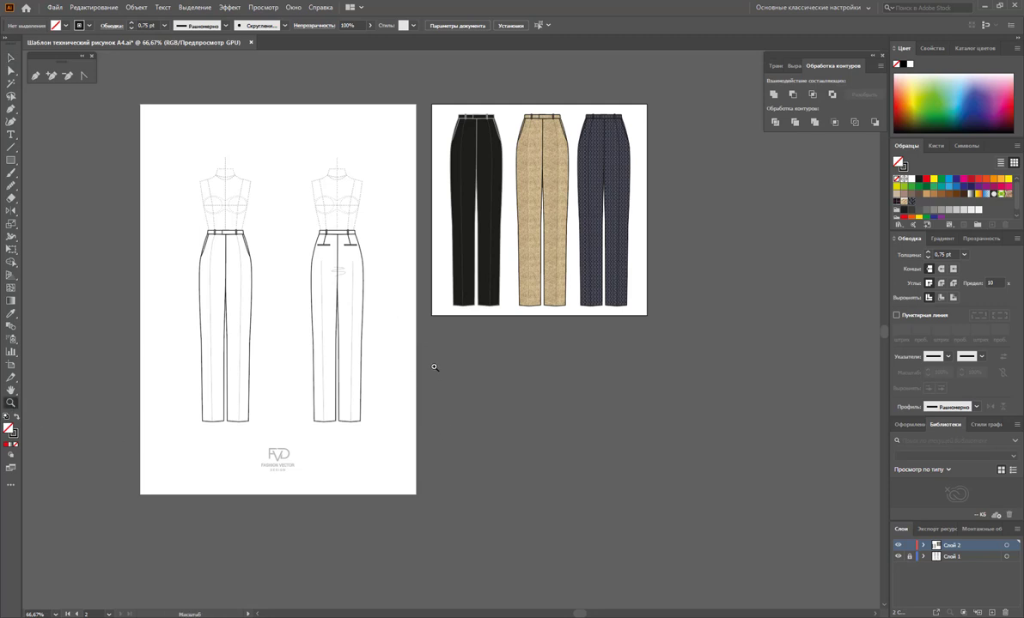
{"action": "left_click_drag", "start_coordinate": [438, 375], "coordinate": [468, 399]}
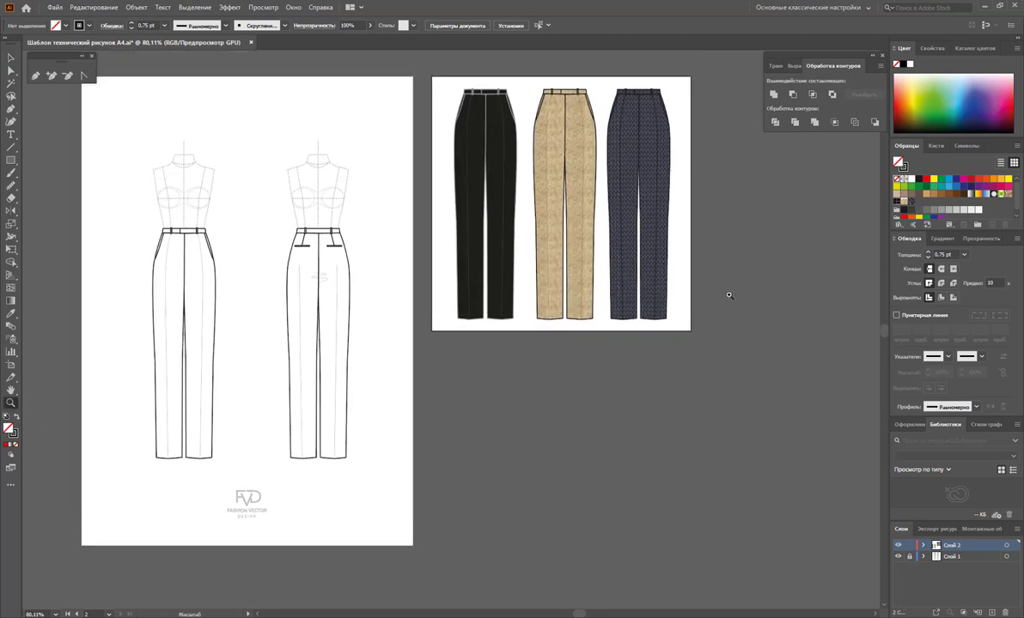
{"action": "left_click", "coordinate": [10, 58]}
{"action": "left_click", "coordinate": [593, 231]}
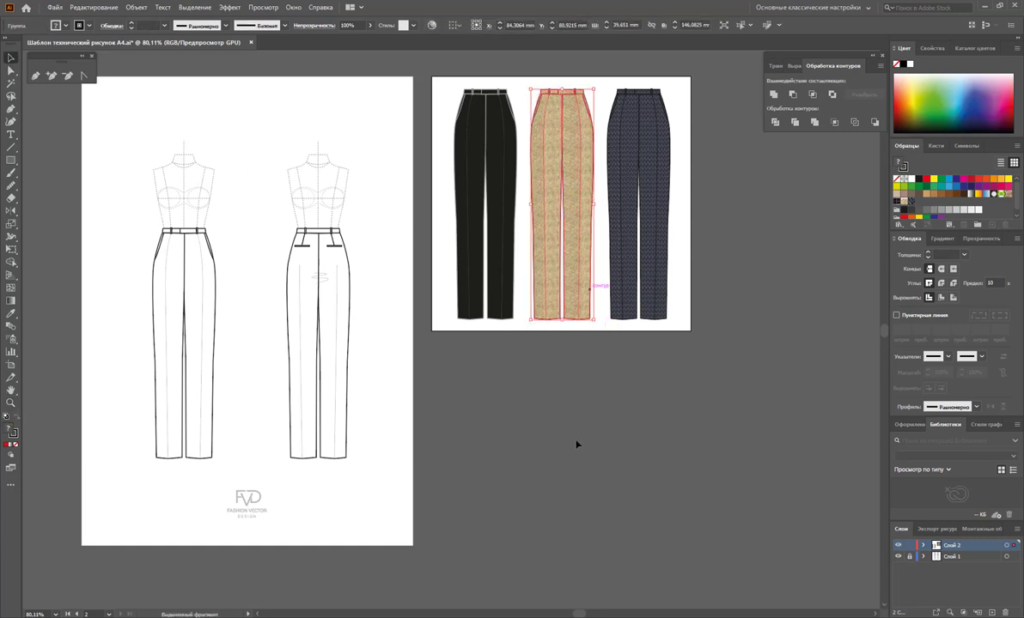
{"action": "left_click", "coordinate": [587, 463]}
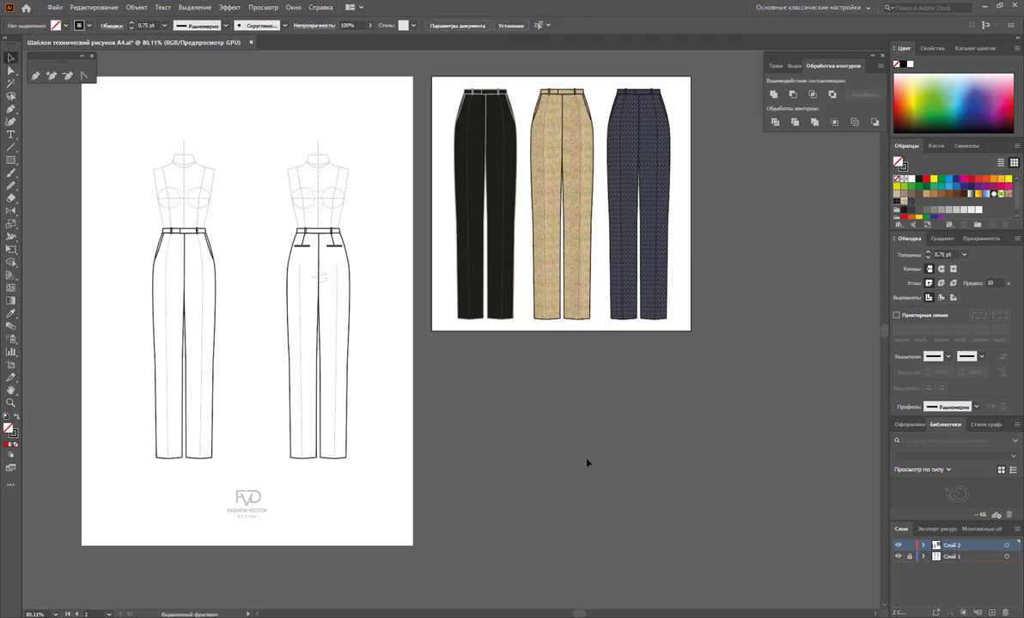